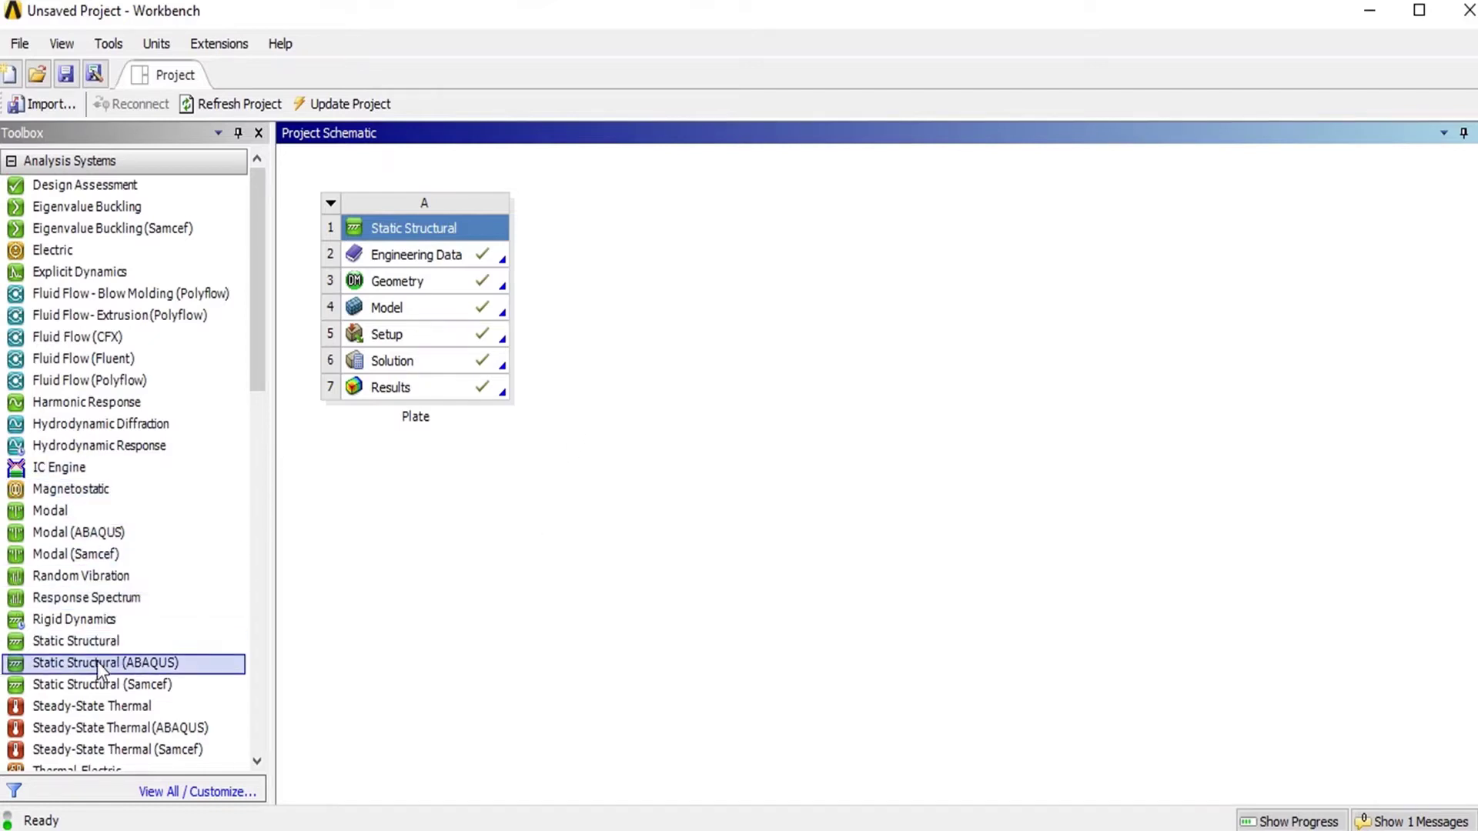
Step: Add a second standalone Static Structural system to the project schematic and name it "Plate with cut-out"
left_click_drag(85, 642, 712, 254)
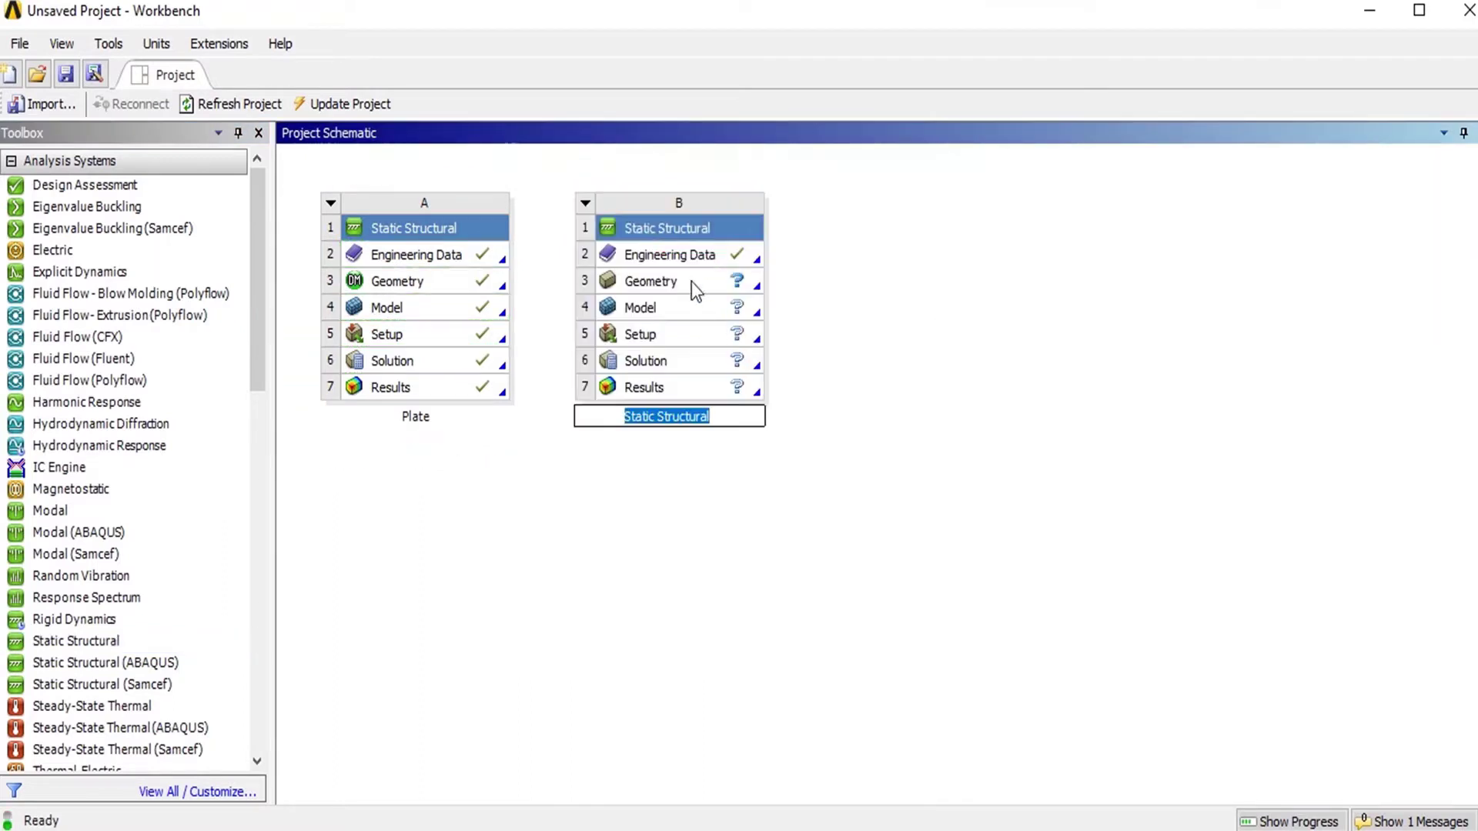
type("Pl")
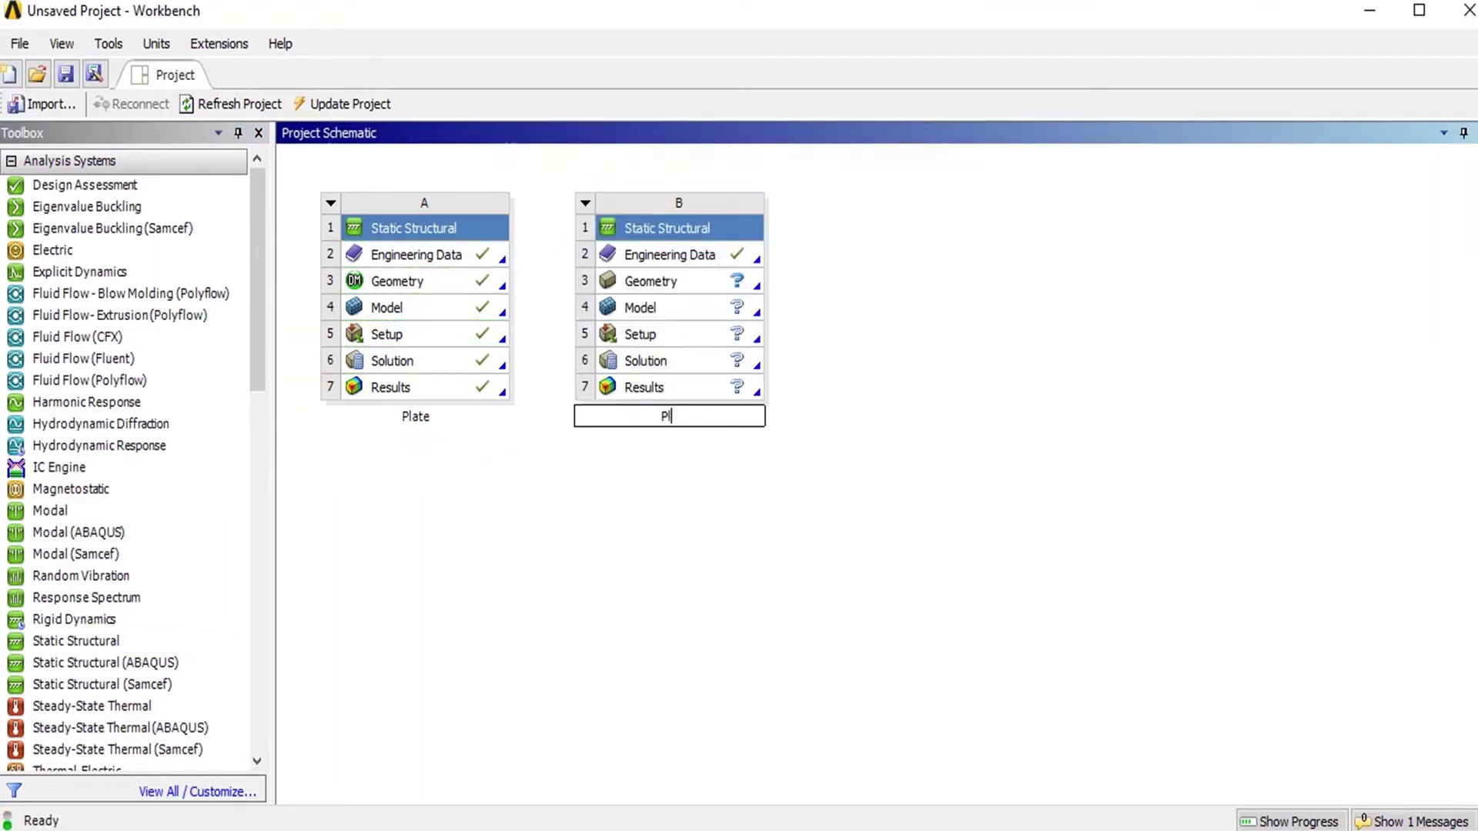
type("ate with cut-out")
key("Return")
left_click(791, 571)
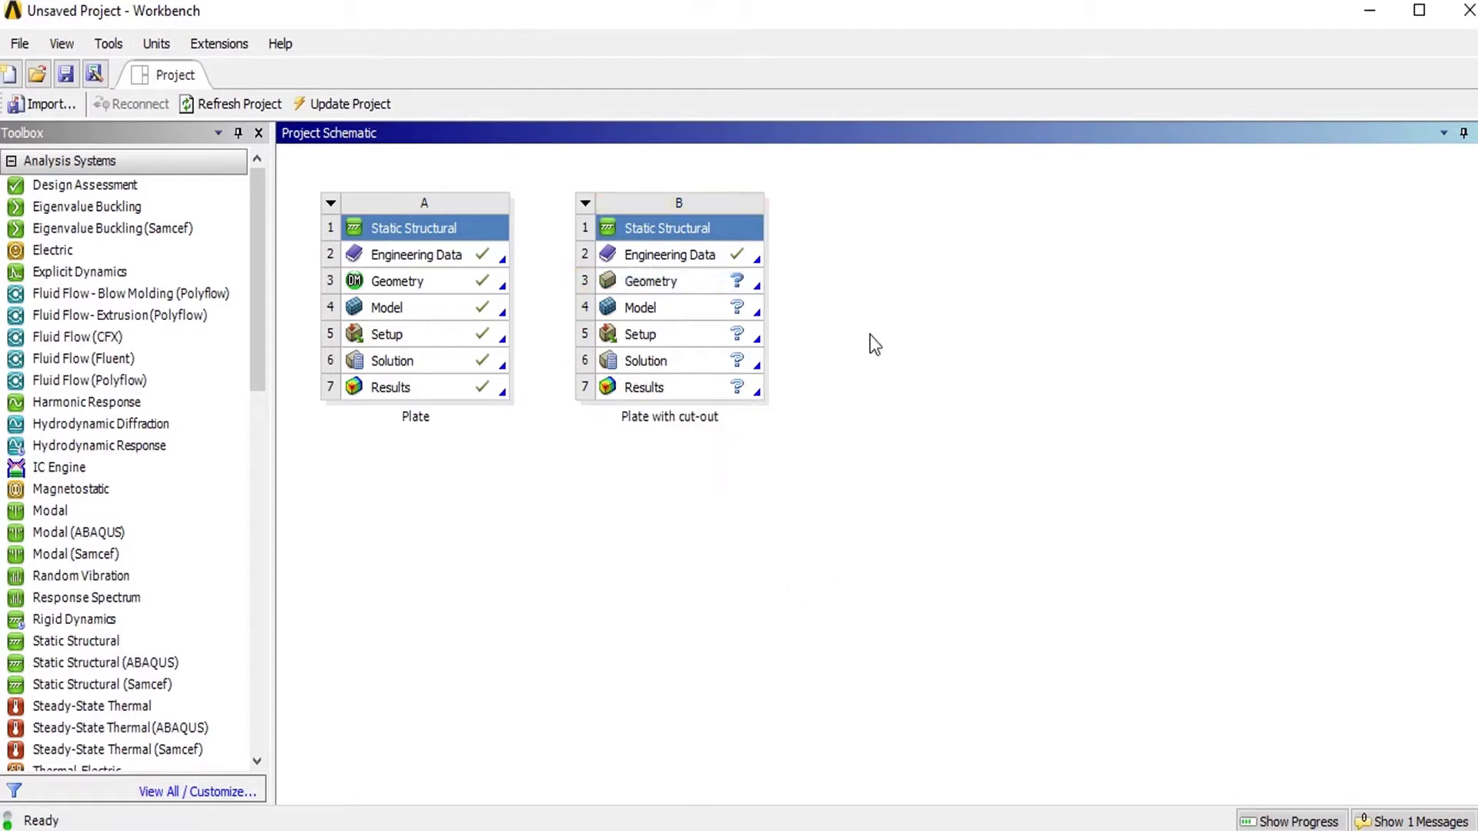
Step: Open the geometry of the "Plate with cut-out" system in DesignModeler and create a new sketch on the XYPlane, viewed face-on
double_click(712, 283)
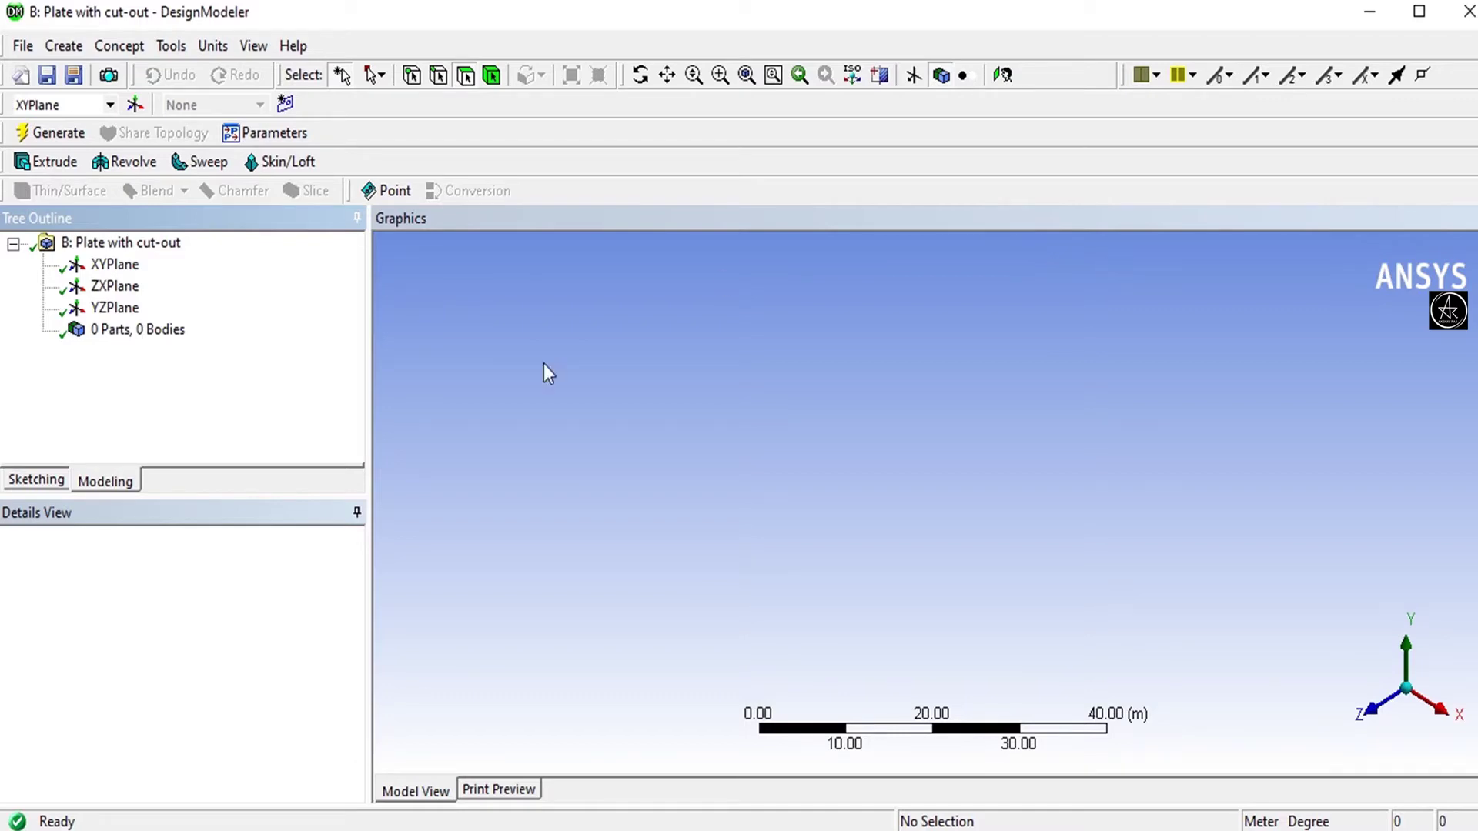
left_click(122, 268)
right_click(125, 266)
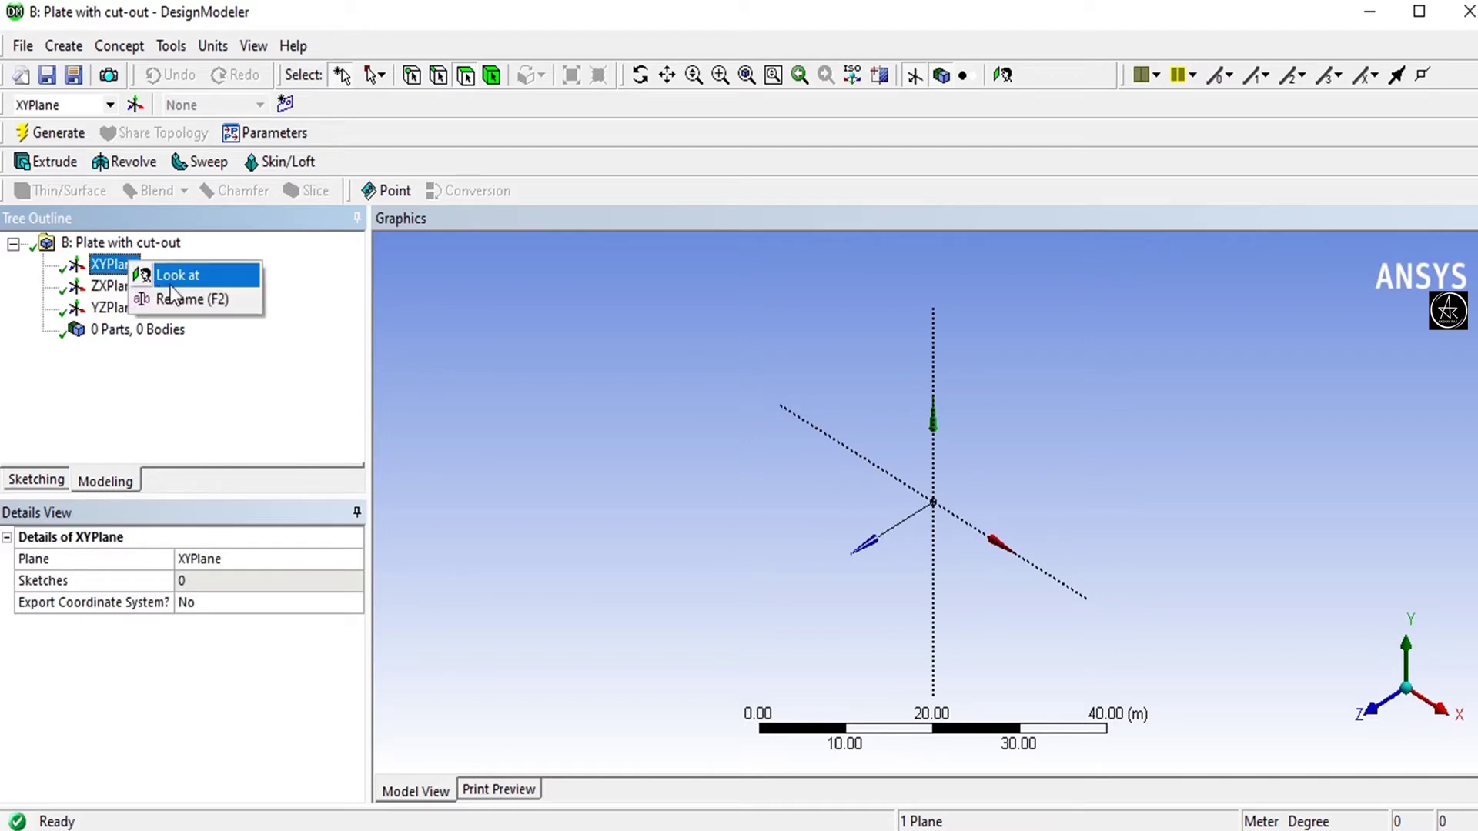
left_click(176, 275)
left_click(278, 104)
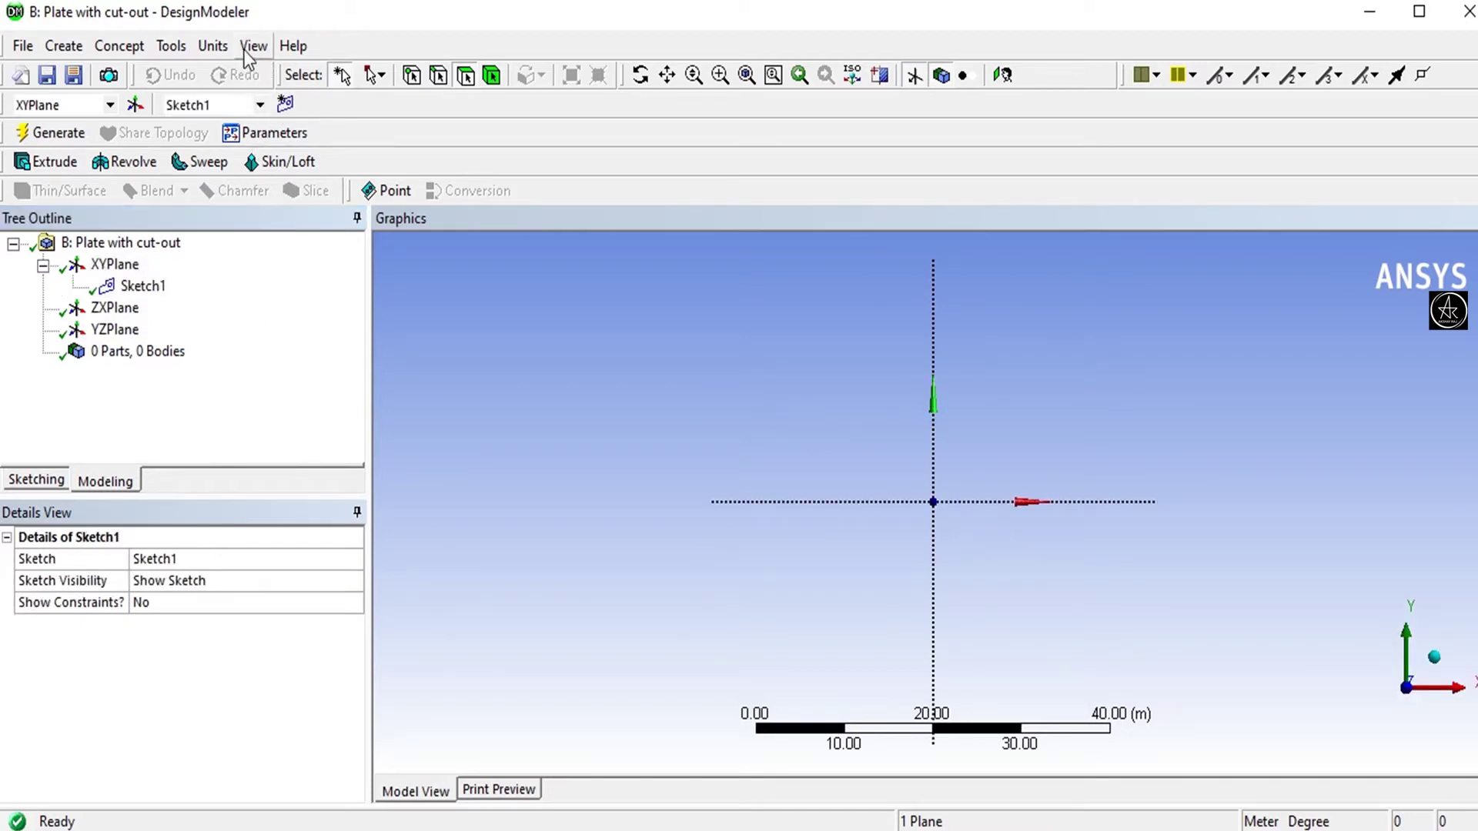
Step: Set the length unit to millimetres and switch to sketching at a scale of a few tens of millimetres
left_click(214, 47)
left_click(251, 123)
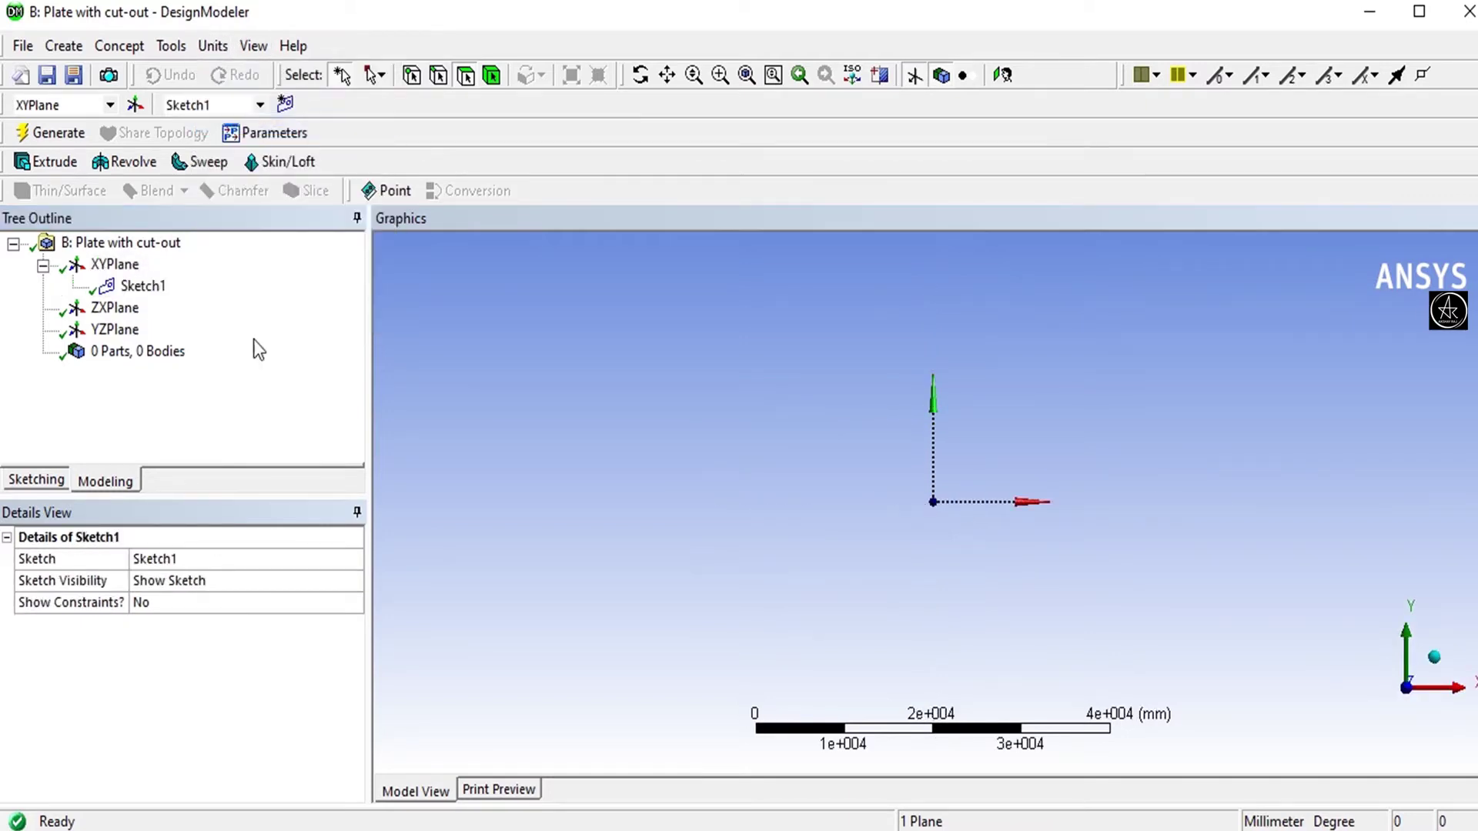
left_click(46, 484)
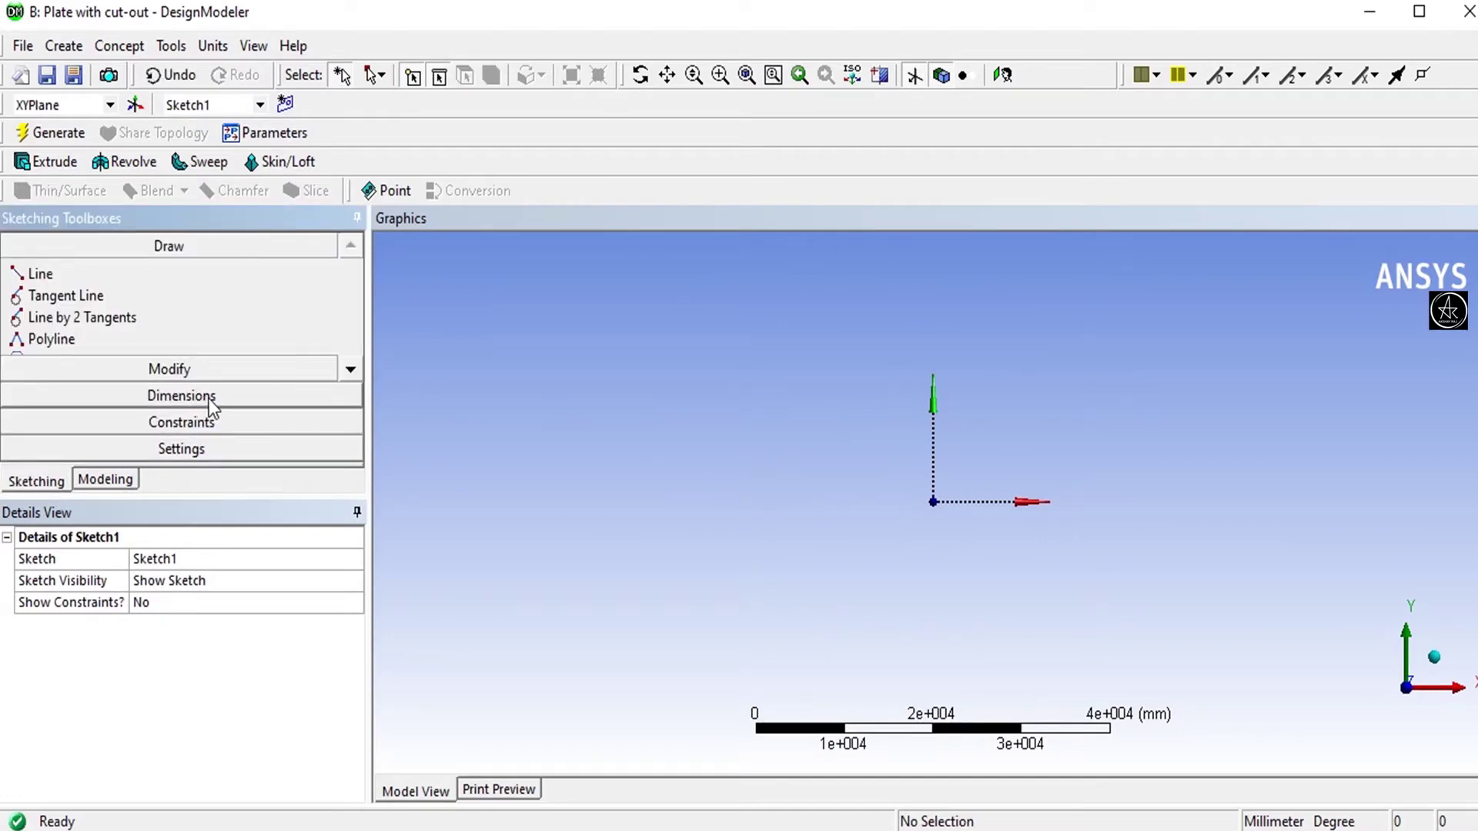
scroll(1029, 501, "up", 4)
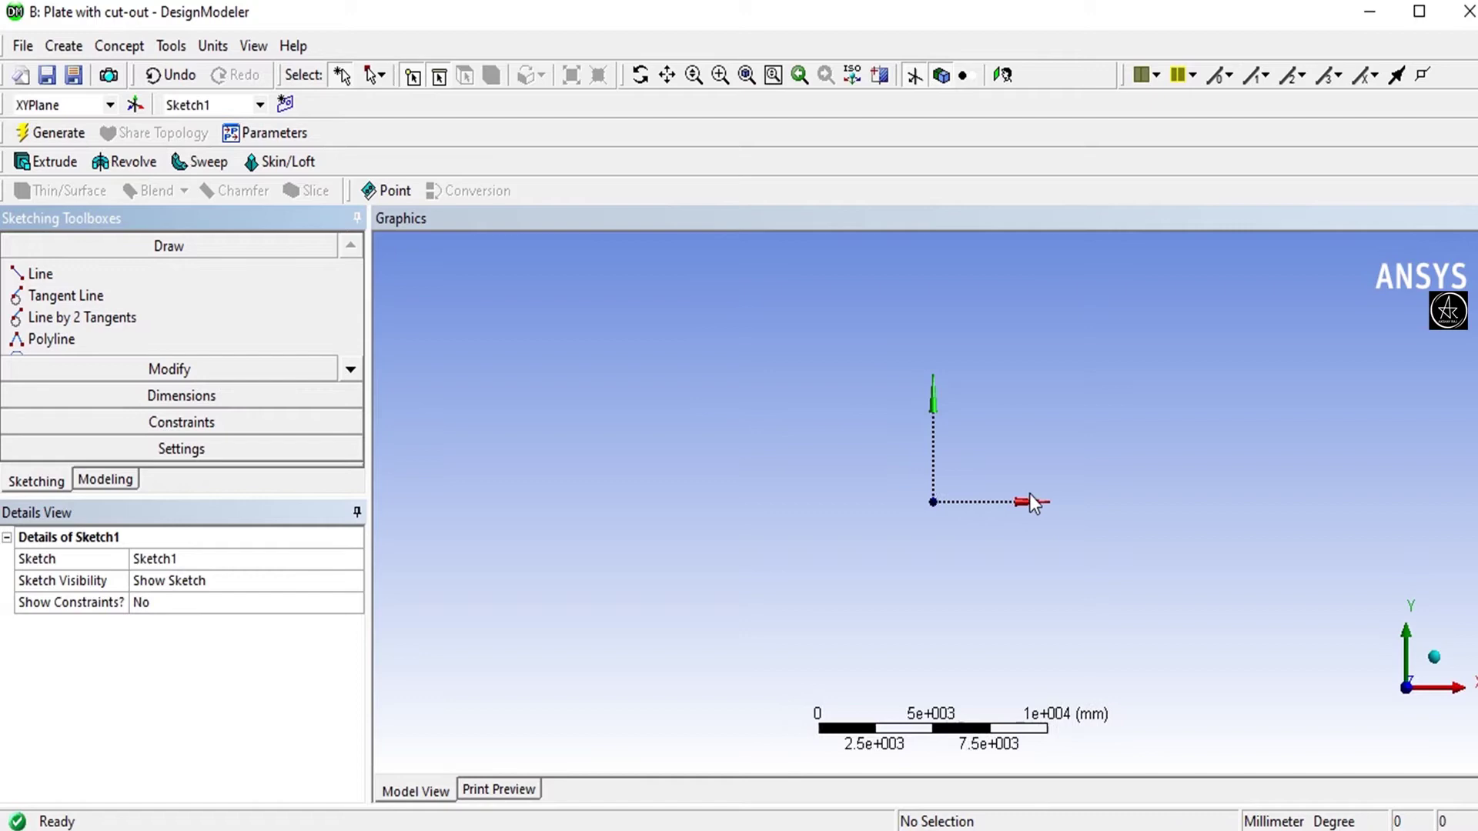
scroll(1031, 494, "up", 5)
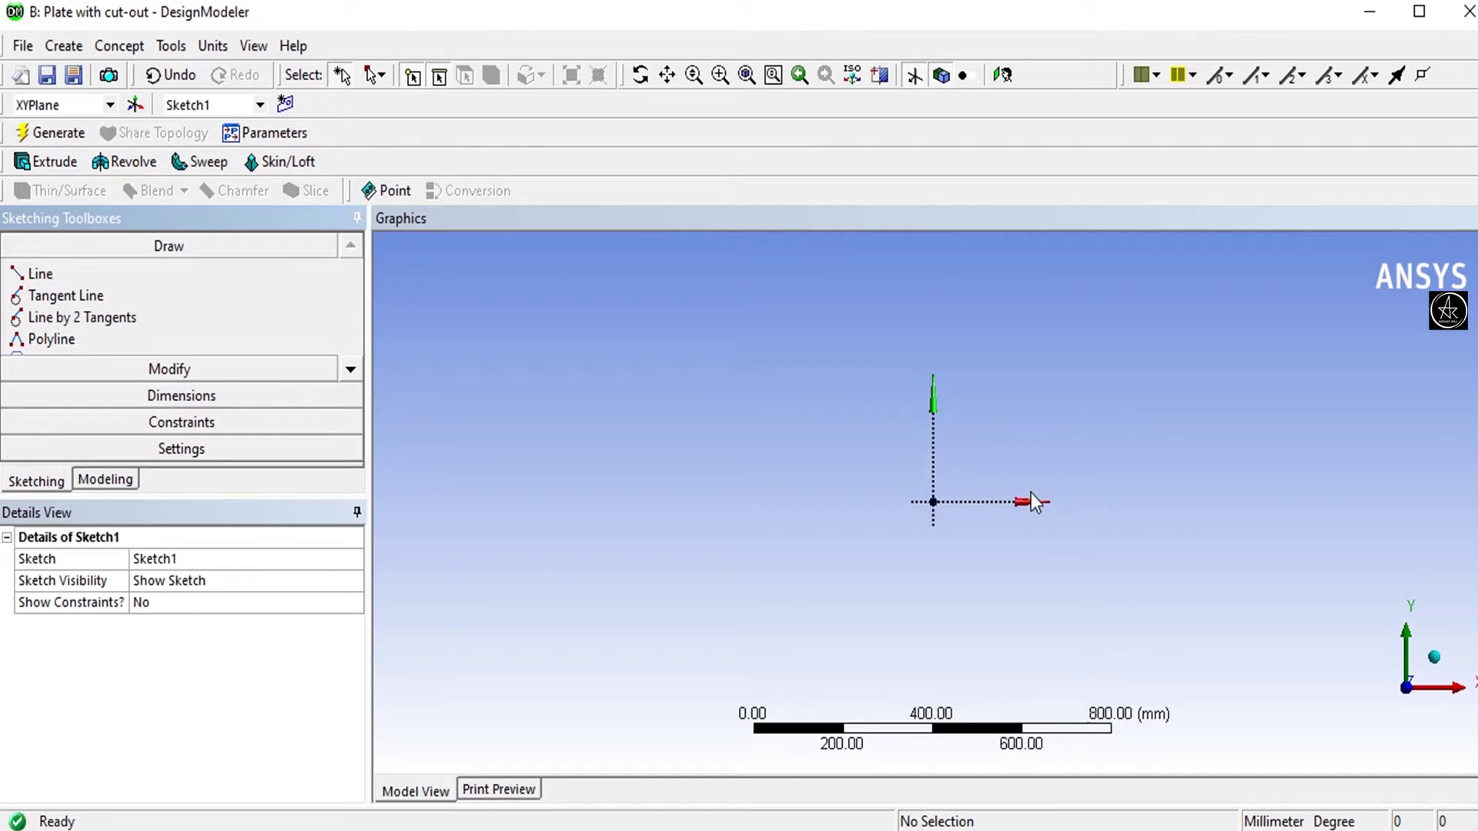
scroll(1031, 501, "up", 8)
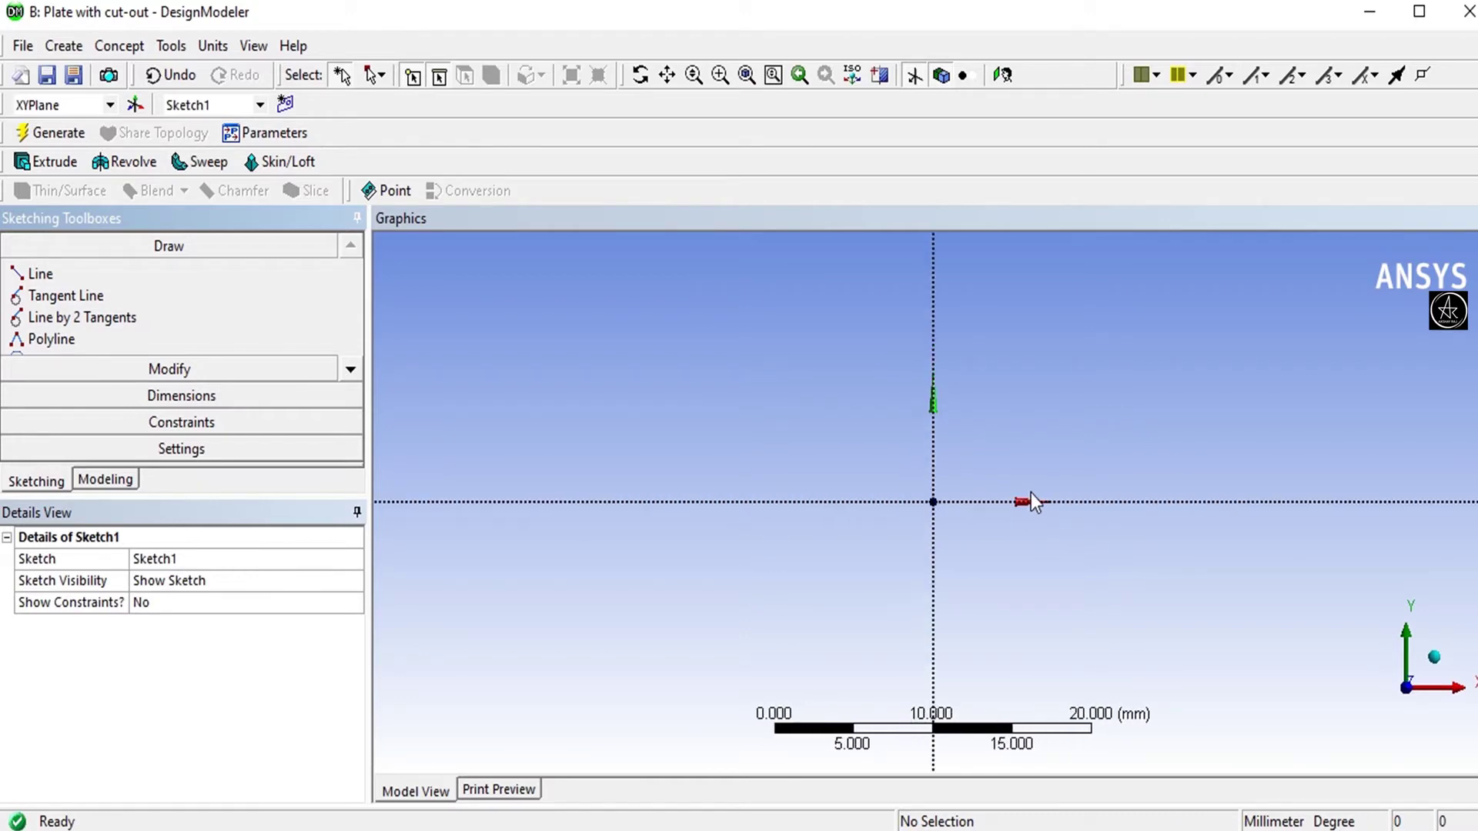
Step: Draw a rectangle around the origin in Sketch1, reaching farther along positive X than along negative X
left_click(351, 369)
left_click(350, 369)
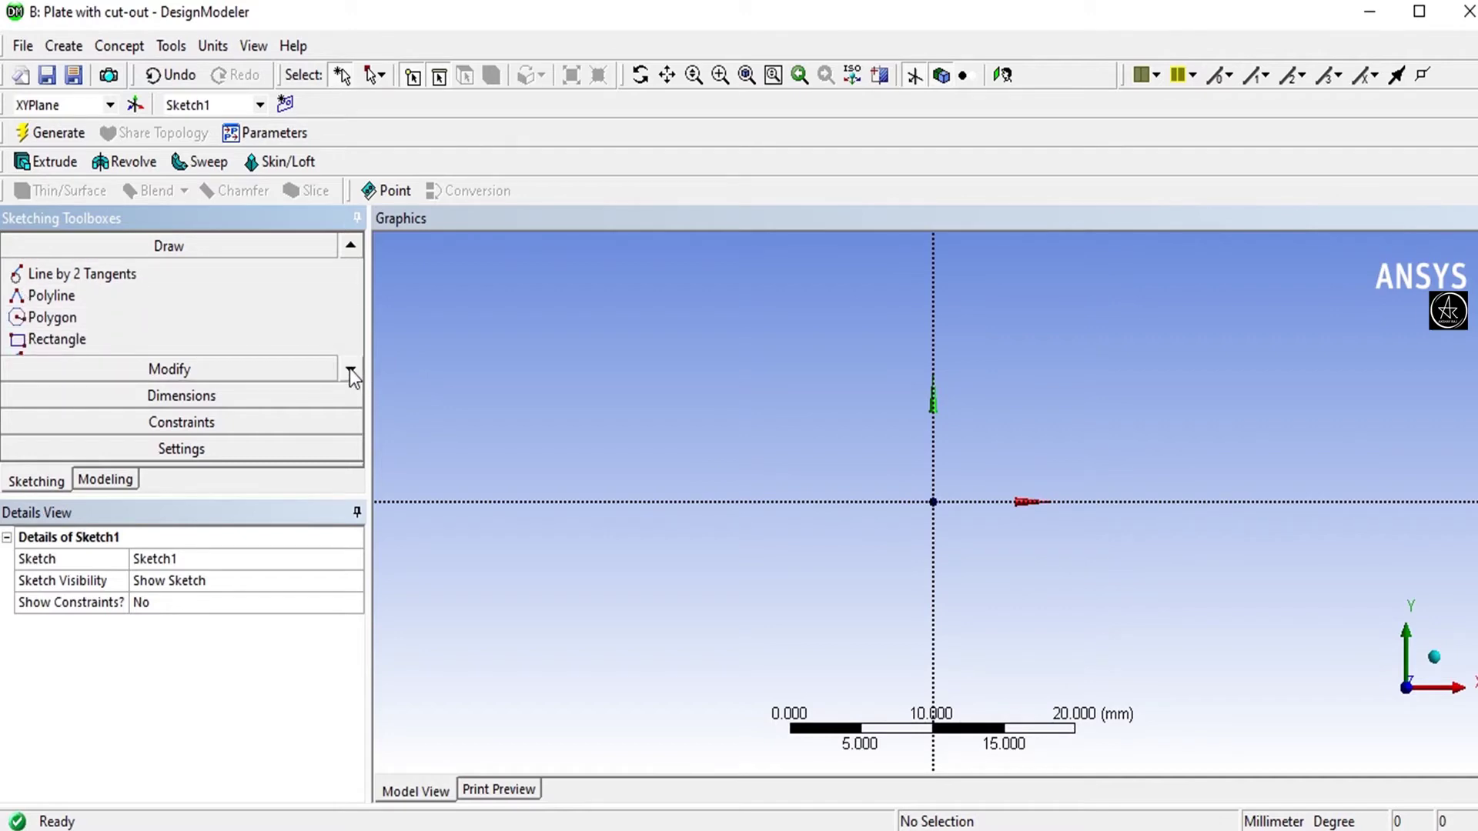
left_click(56, 339)
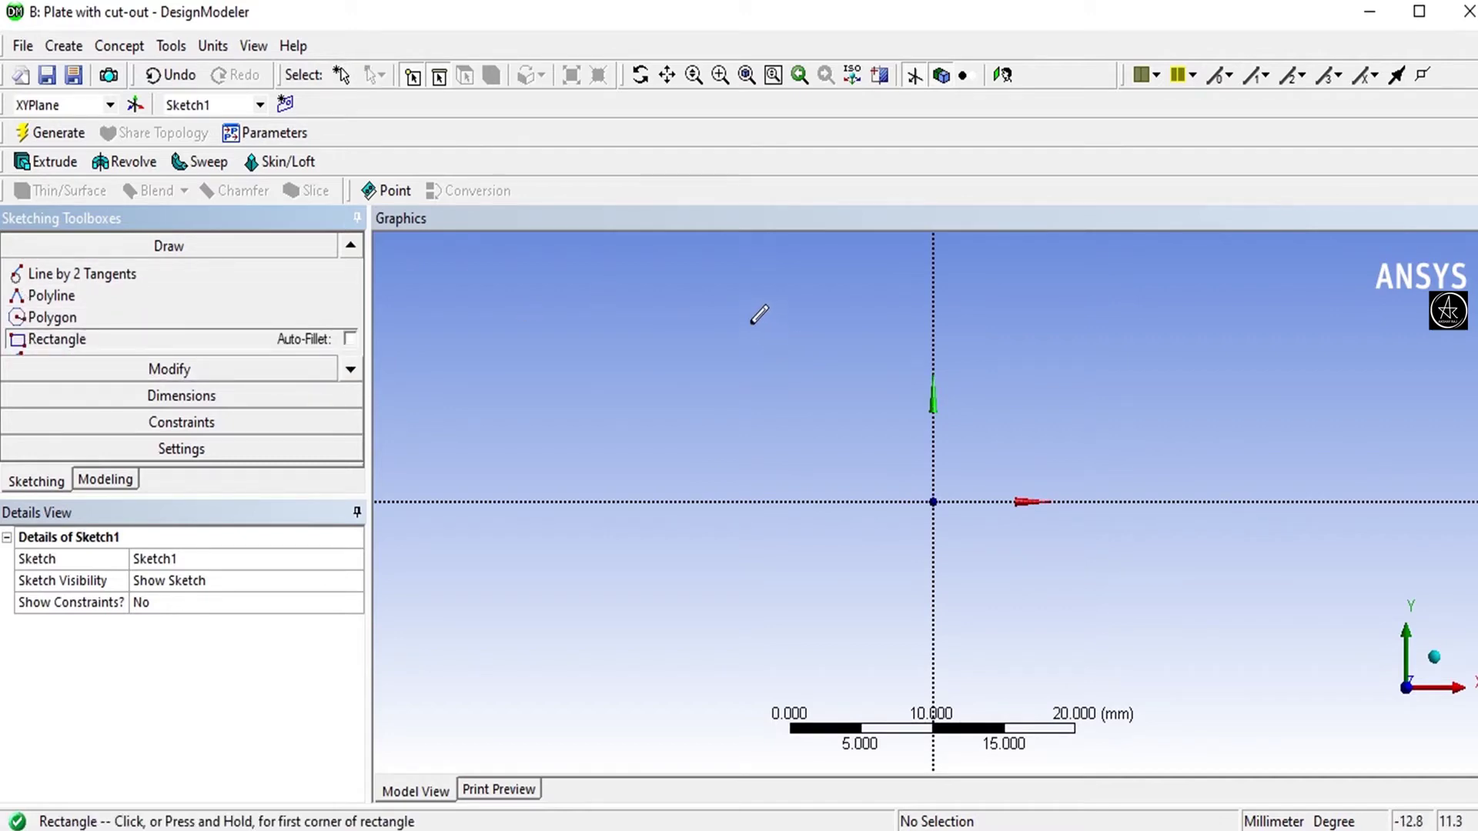
left_click(676, 311)
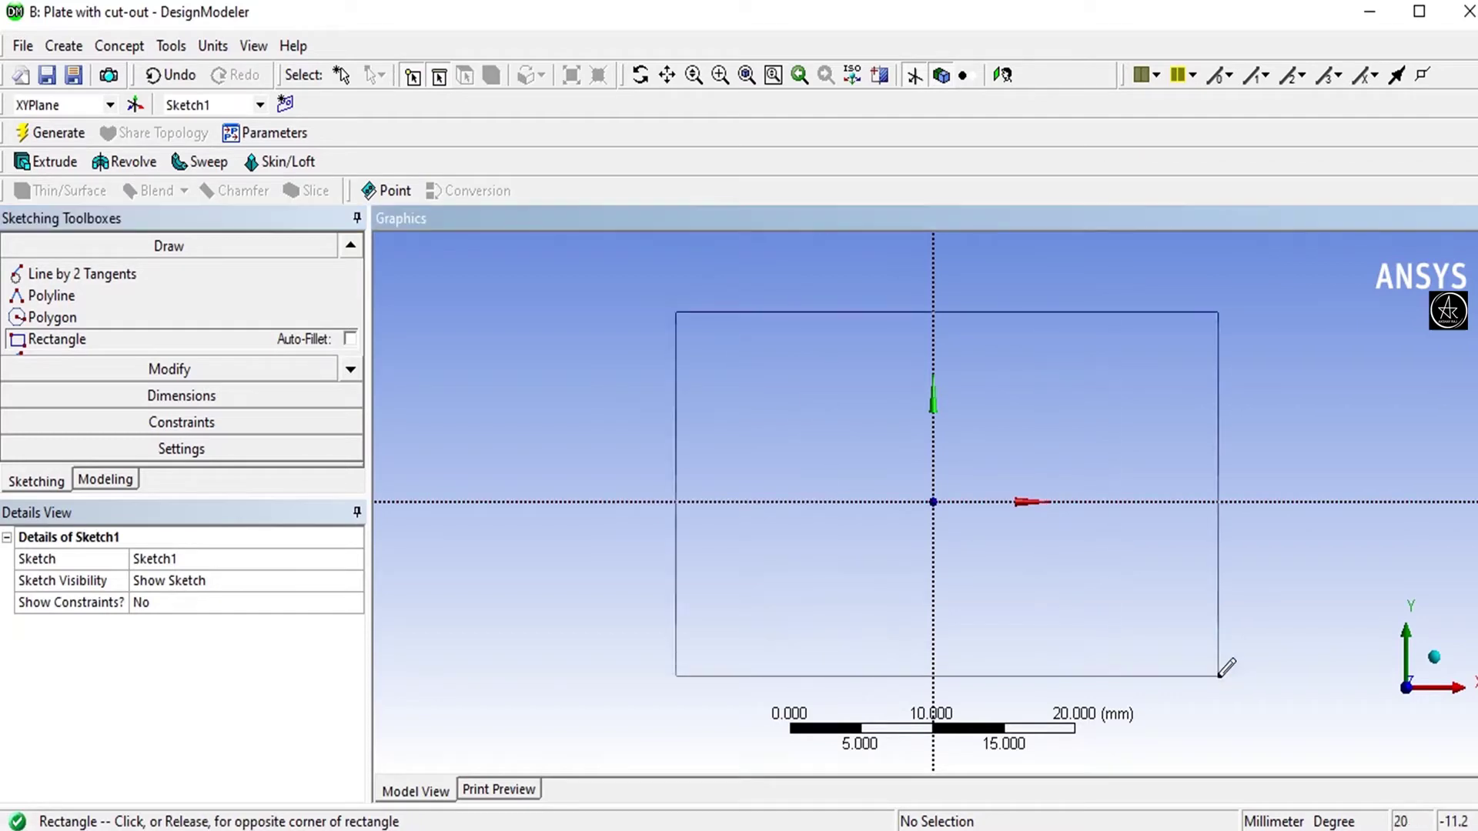
left_click(1318, 675)
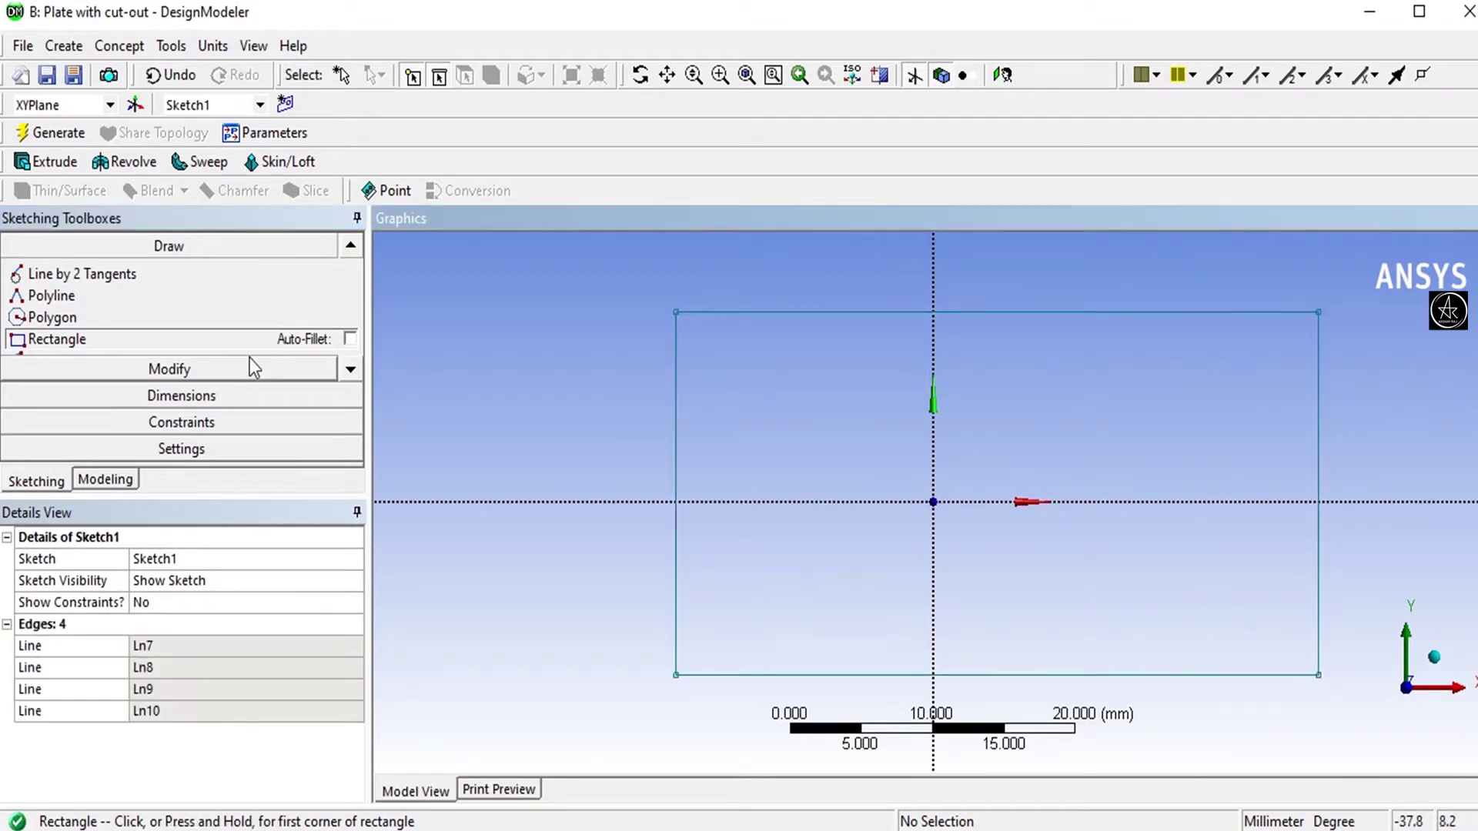
Step: Apply a Symmetry constraint about the Y axis to the two upper corners of the rectangle
left_click(220, 415)
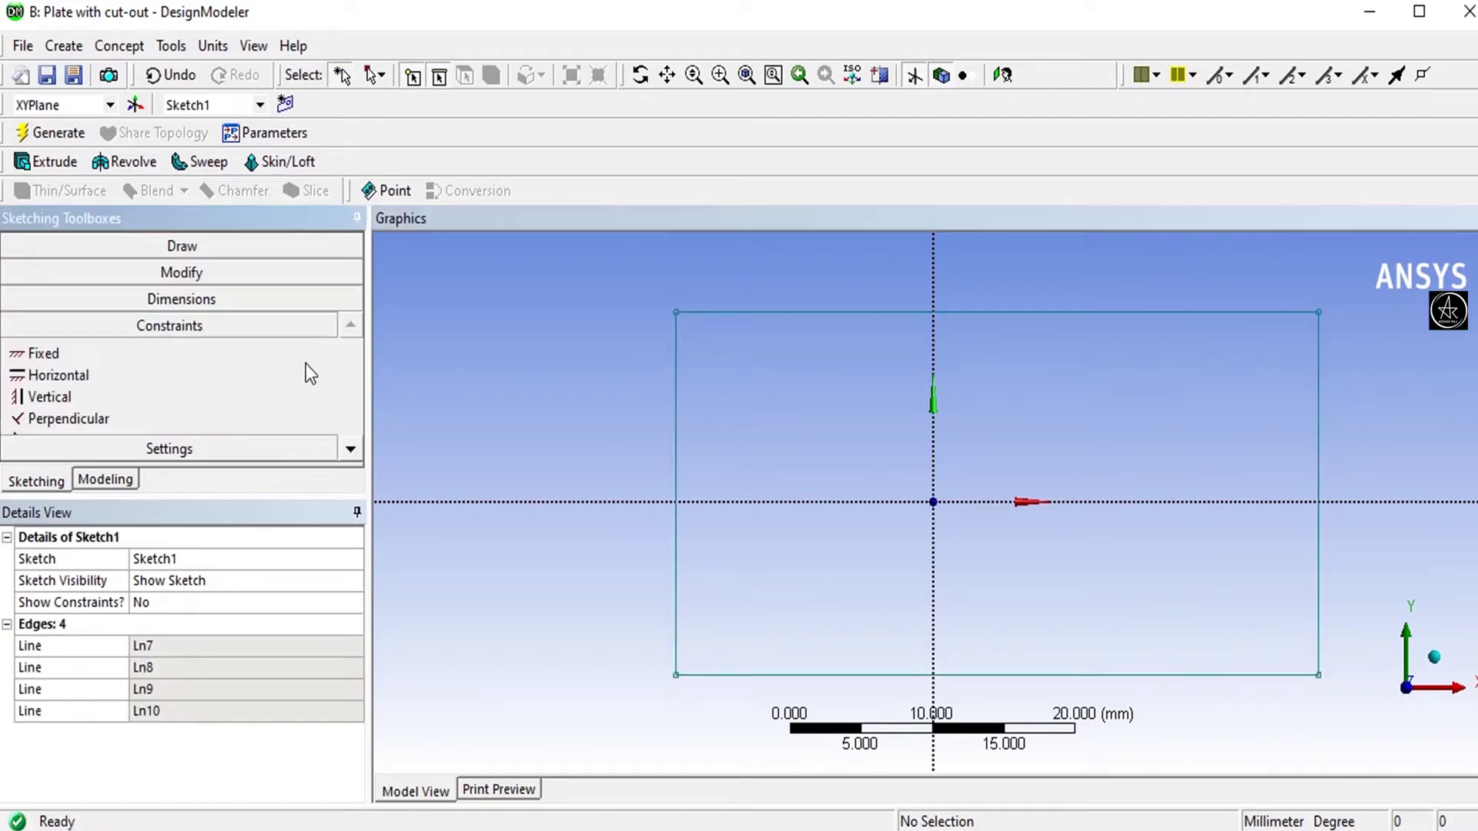
left_click(350, 451)
left_click(348, 450)
left_click(348, 450)
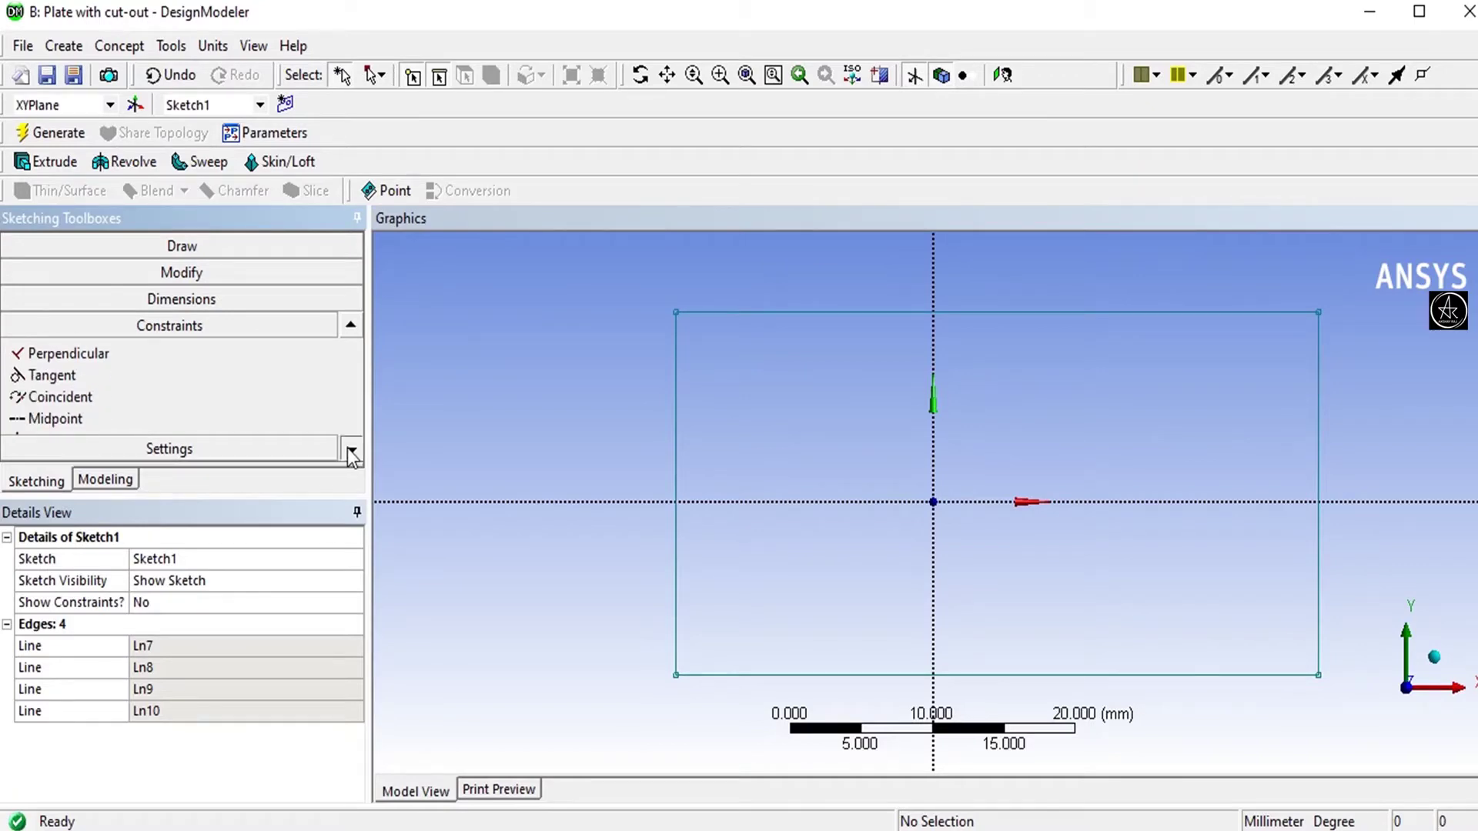
left_click(348, 450)
left_click(348, 450)
left_click(116, 396)
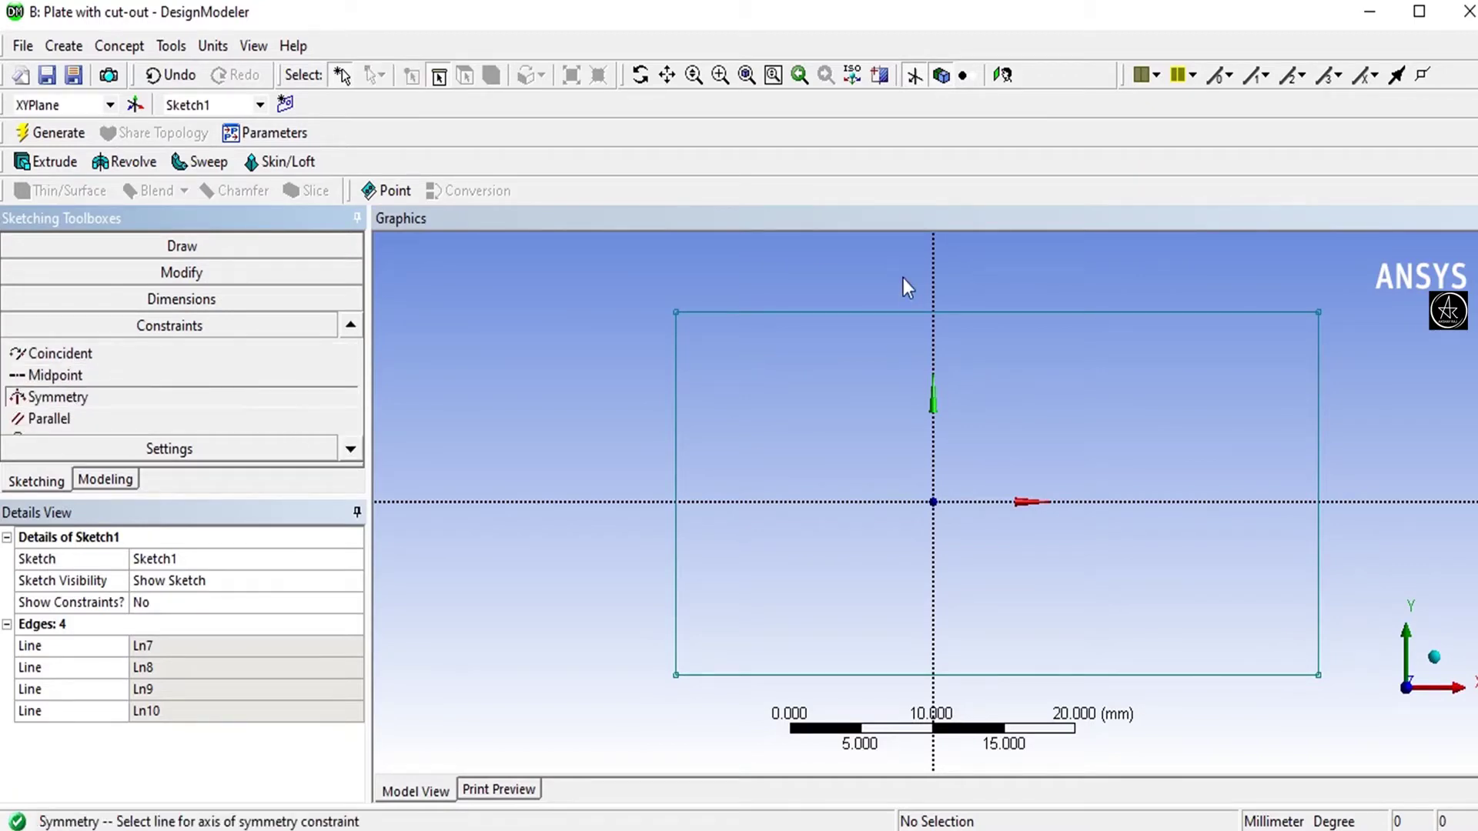
left_click(932, 276)
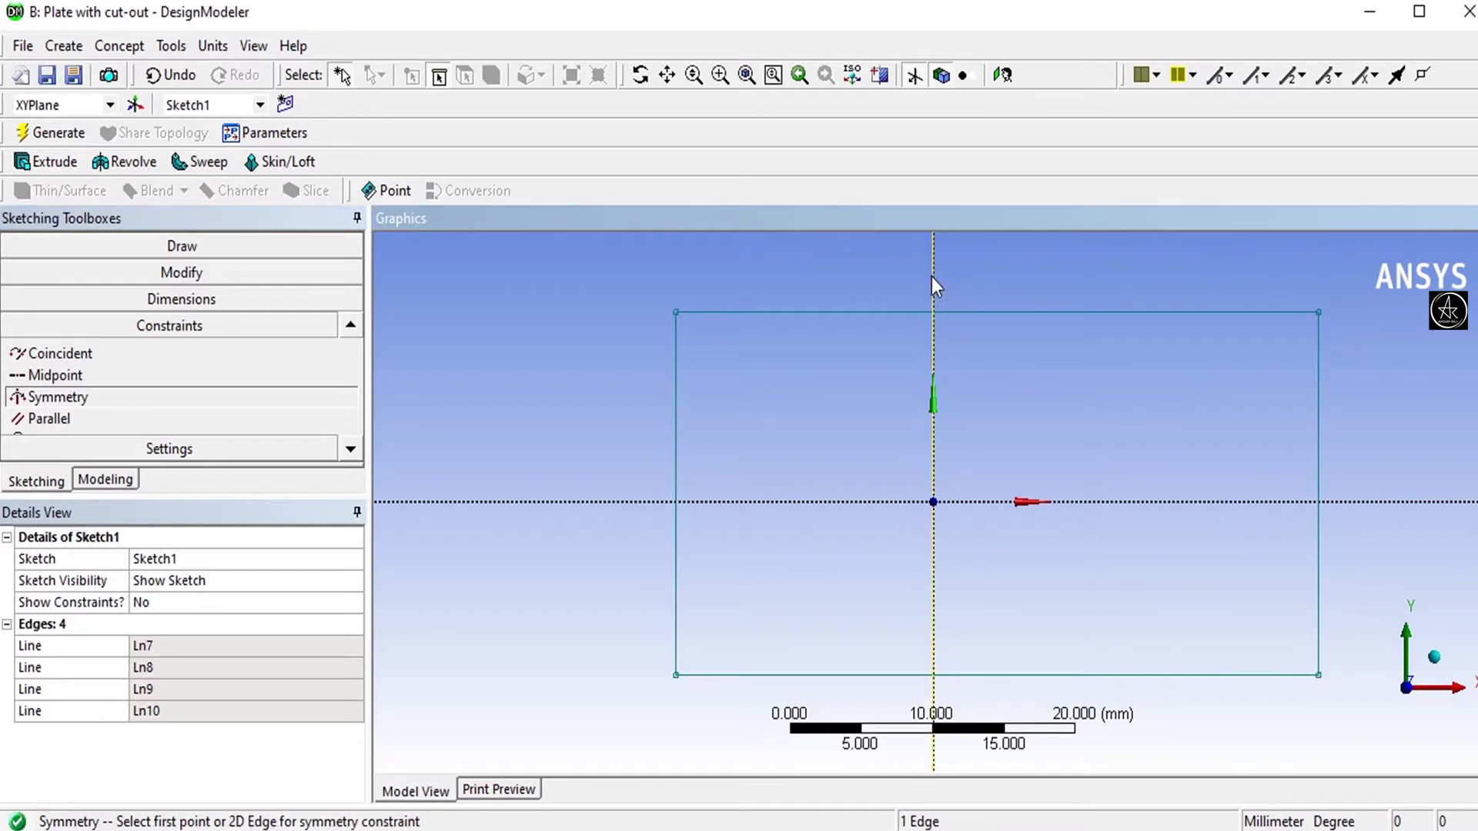
left_click(676, 313)
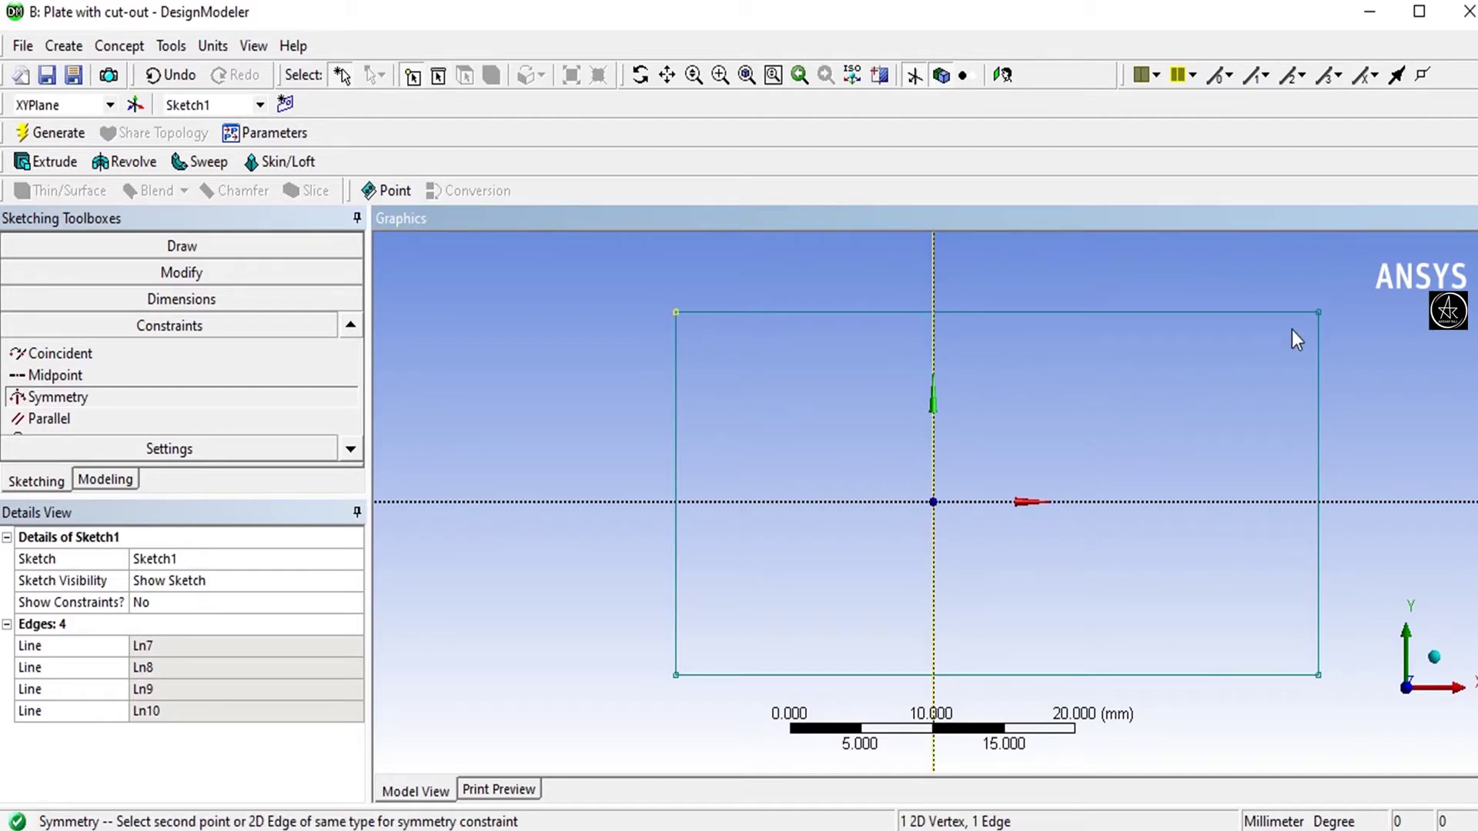
left_click(1319, 312)
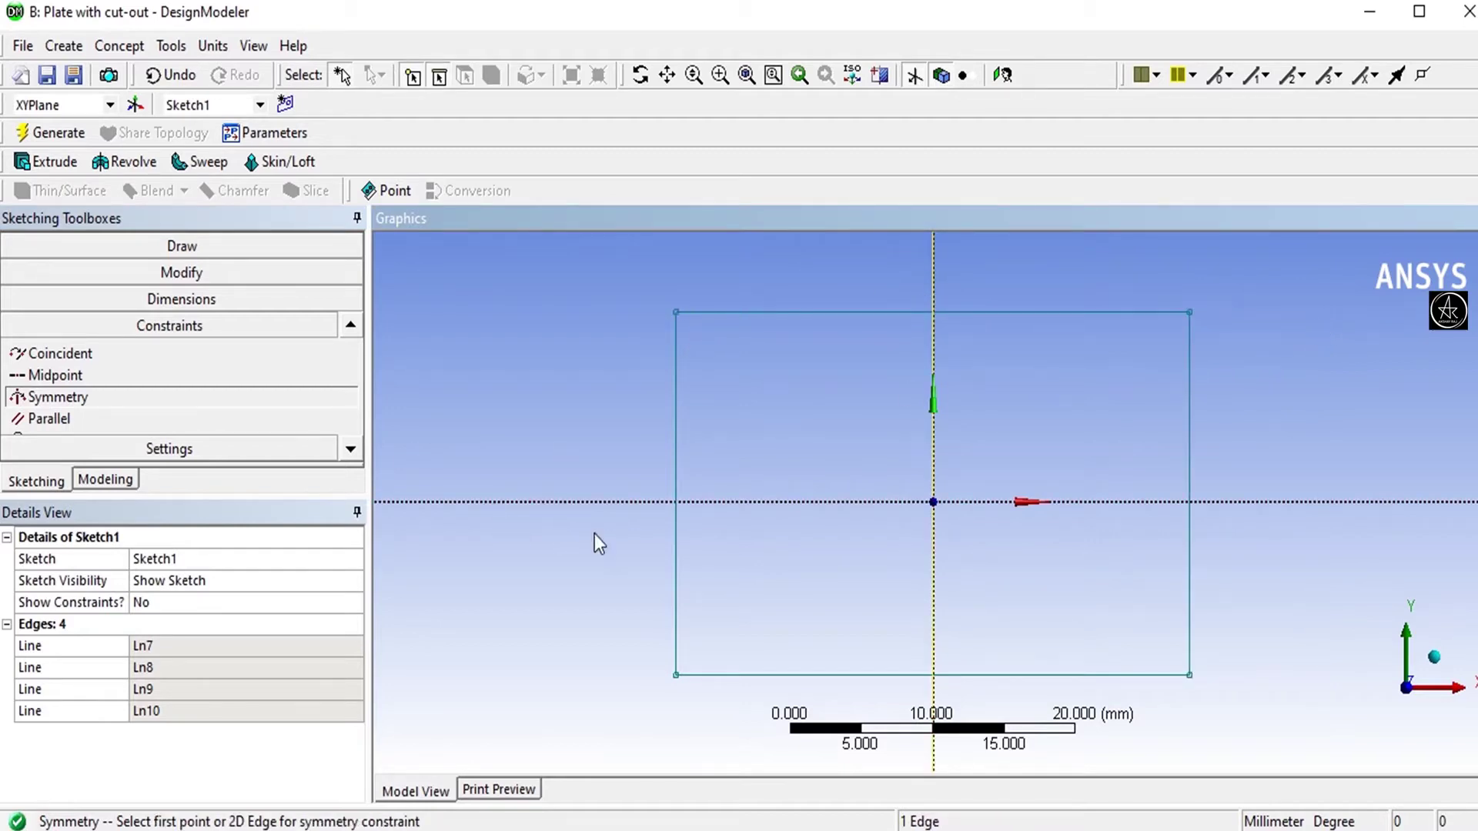
key("Escape")
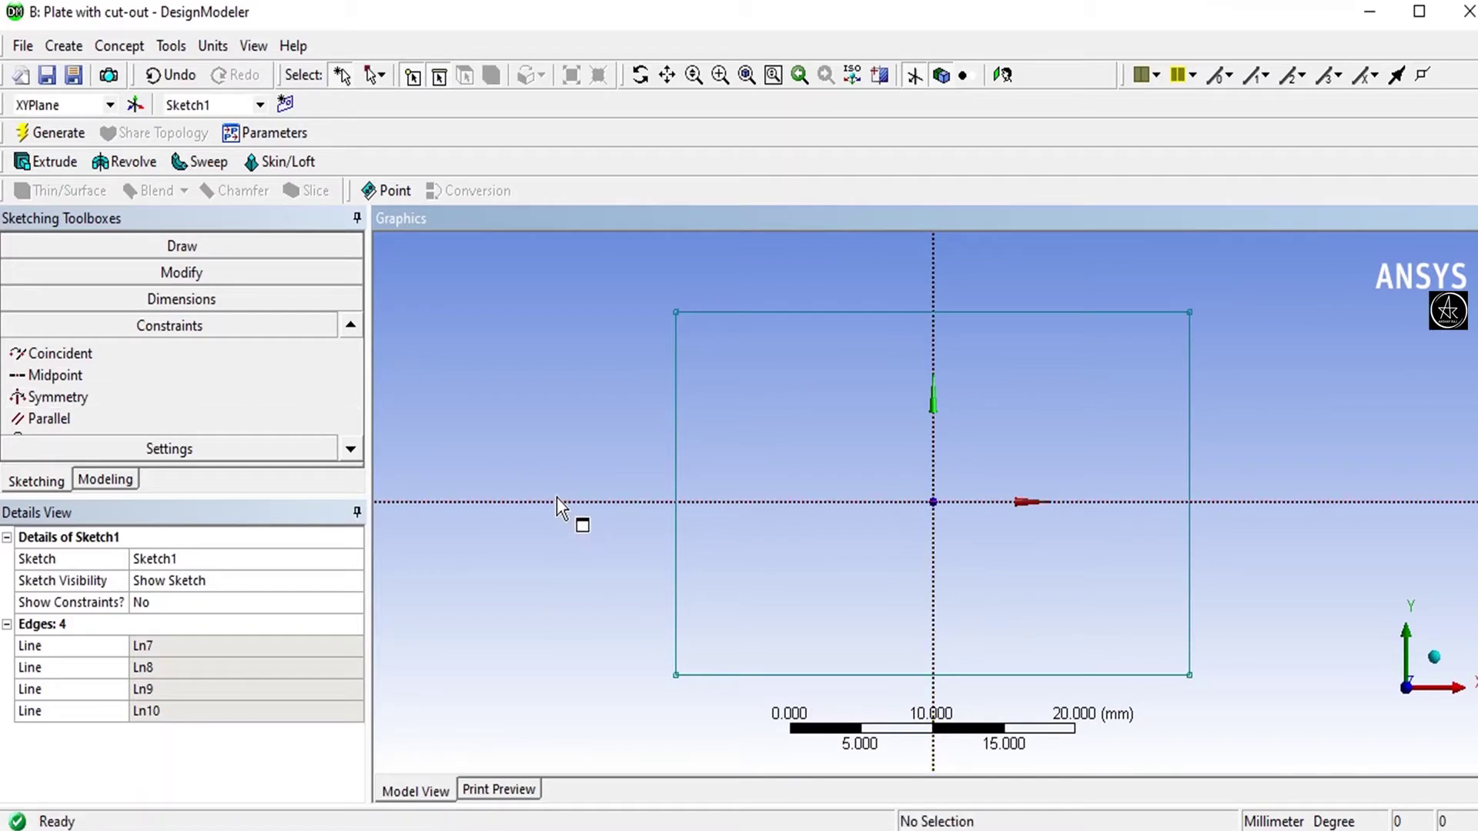
left_click(556, 501)
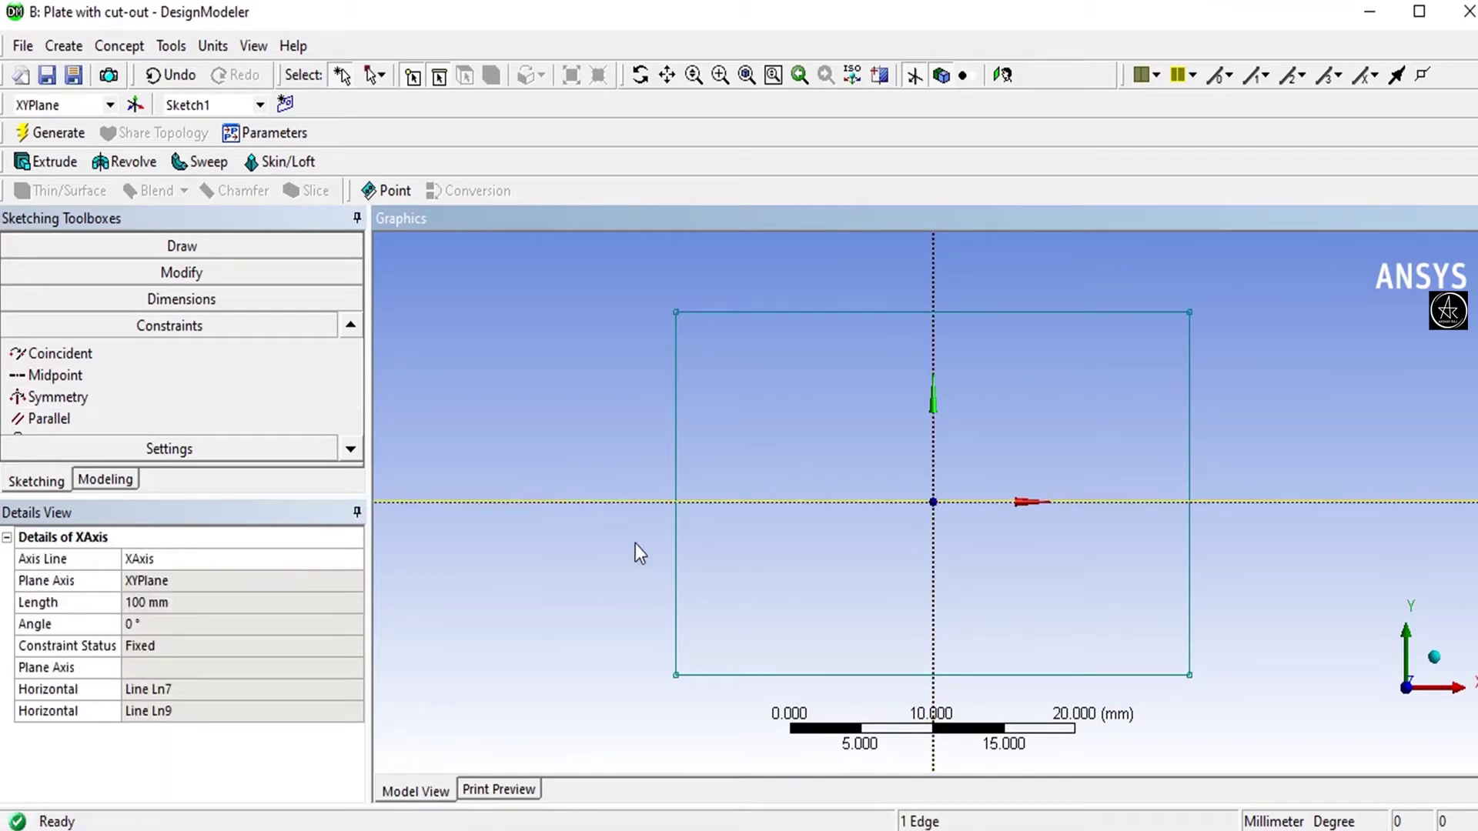
left_click(675, 675, "ctrl")
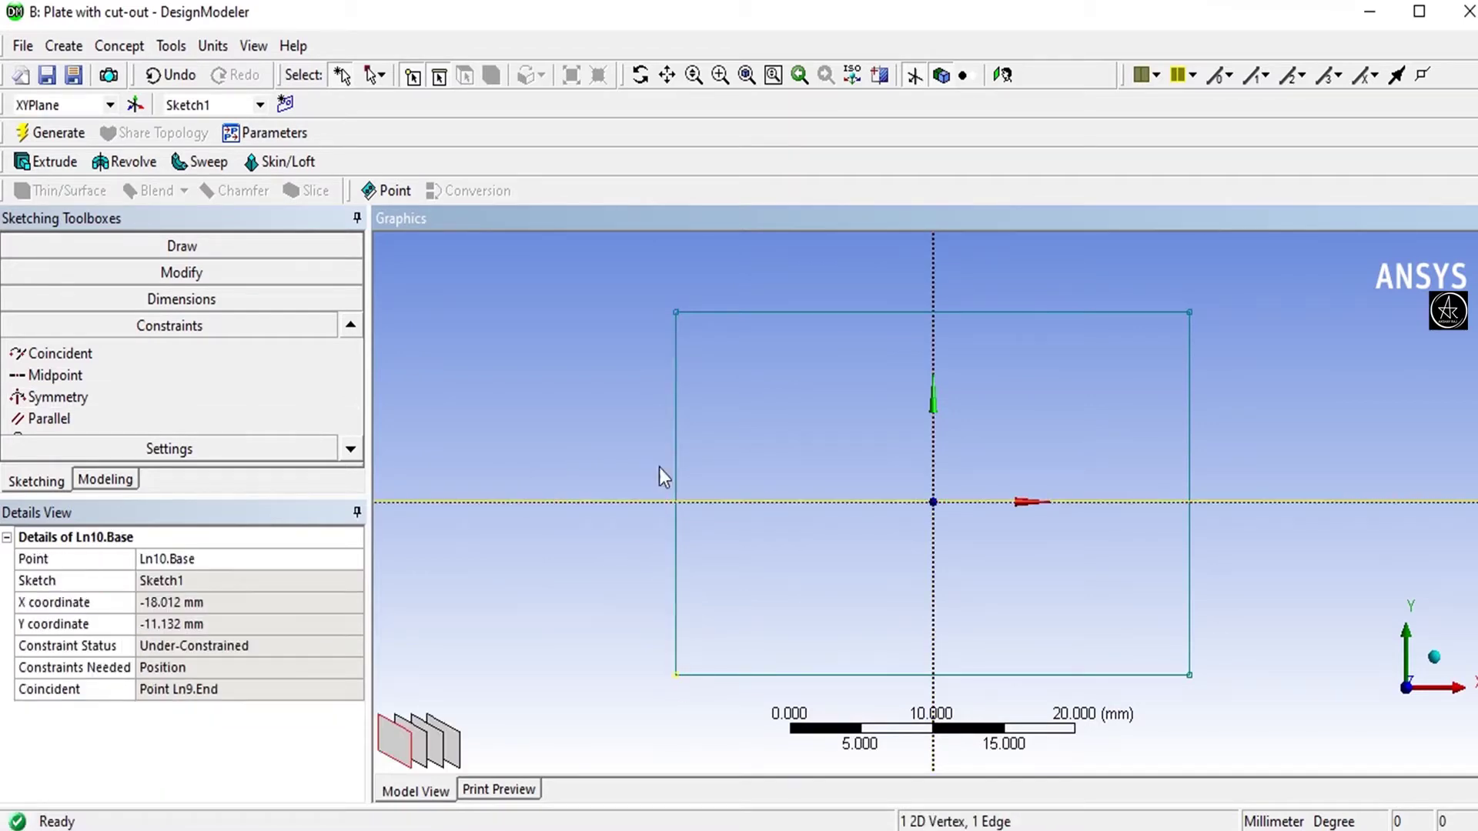
left_click(676, 312, "ctrl")
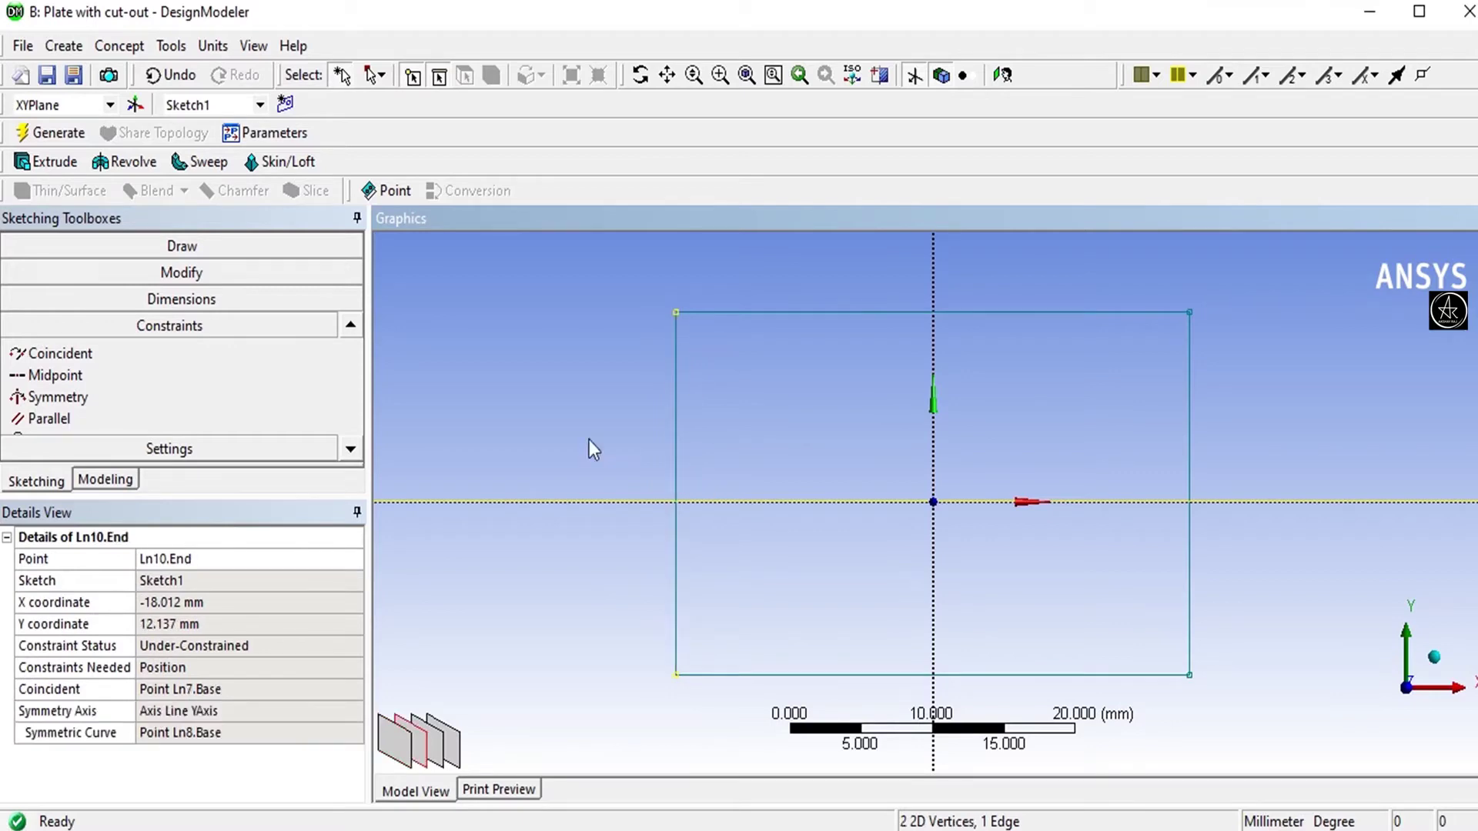
left_click(585, 398)
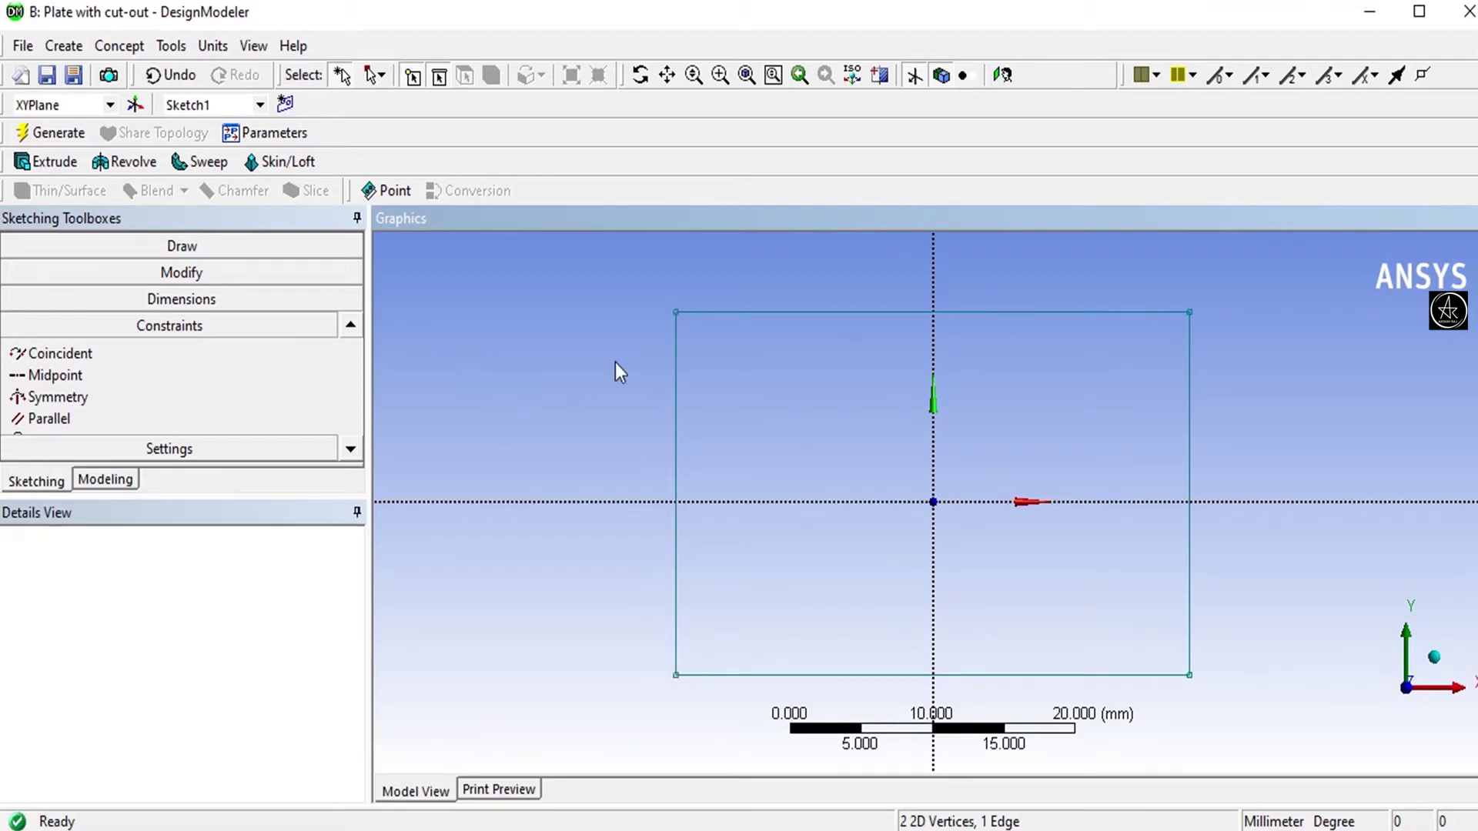
scroll(693, 374, "down", 2)
scroll(790, 386, "down", 1)
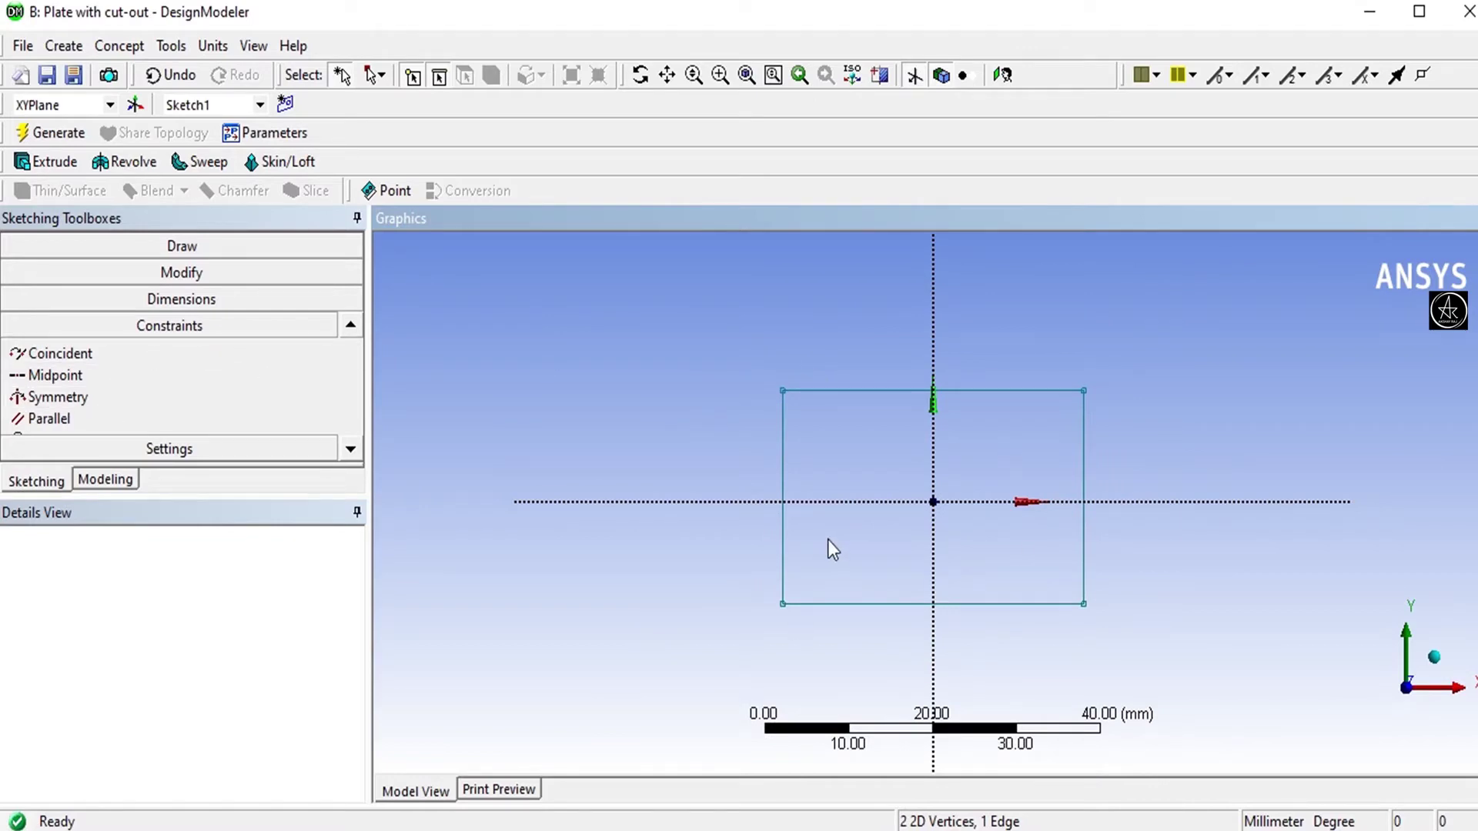
scroll(940, 478, "up", 2)
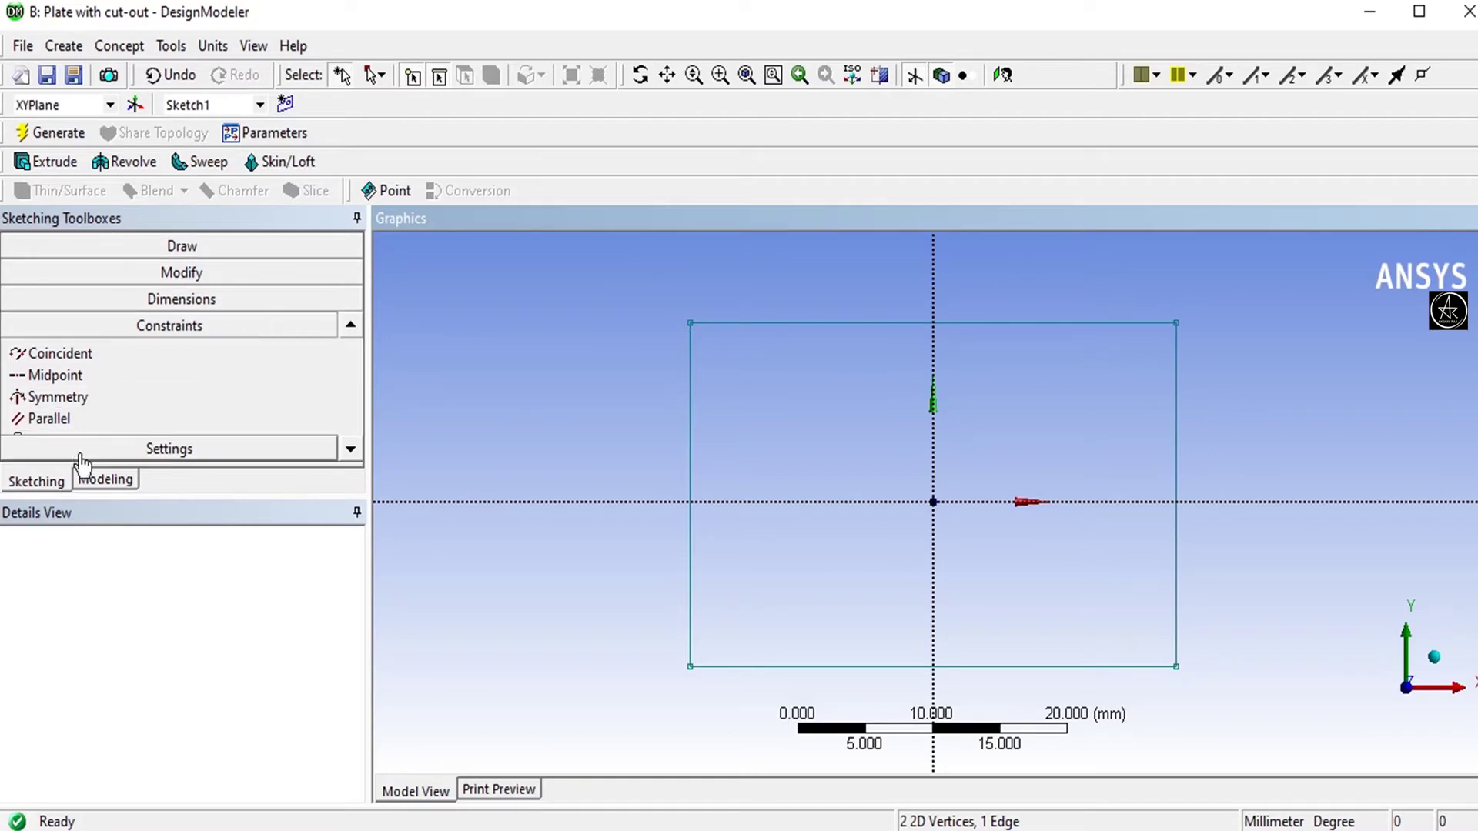
Step: Draw a circle about 9.5 mm in diameter centred on the origin and dimension its diameter
left_click(44, 484)
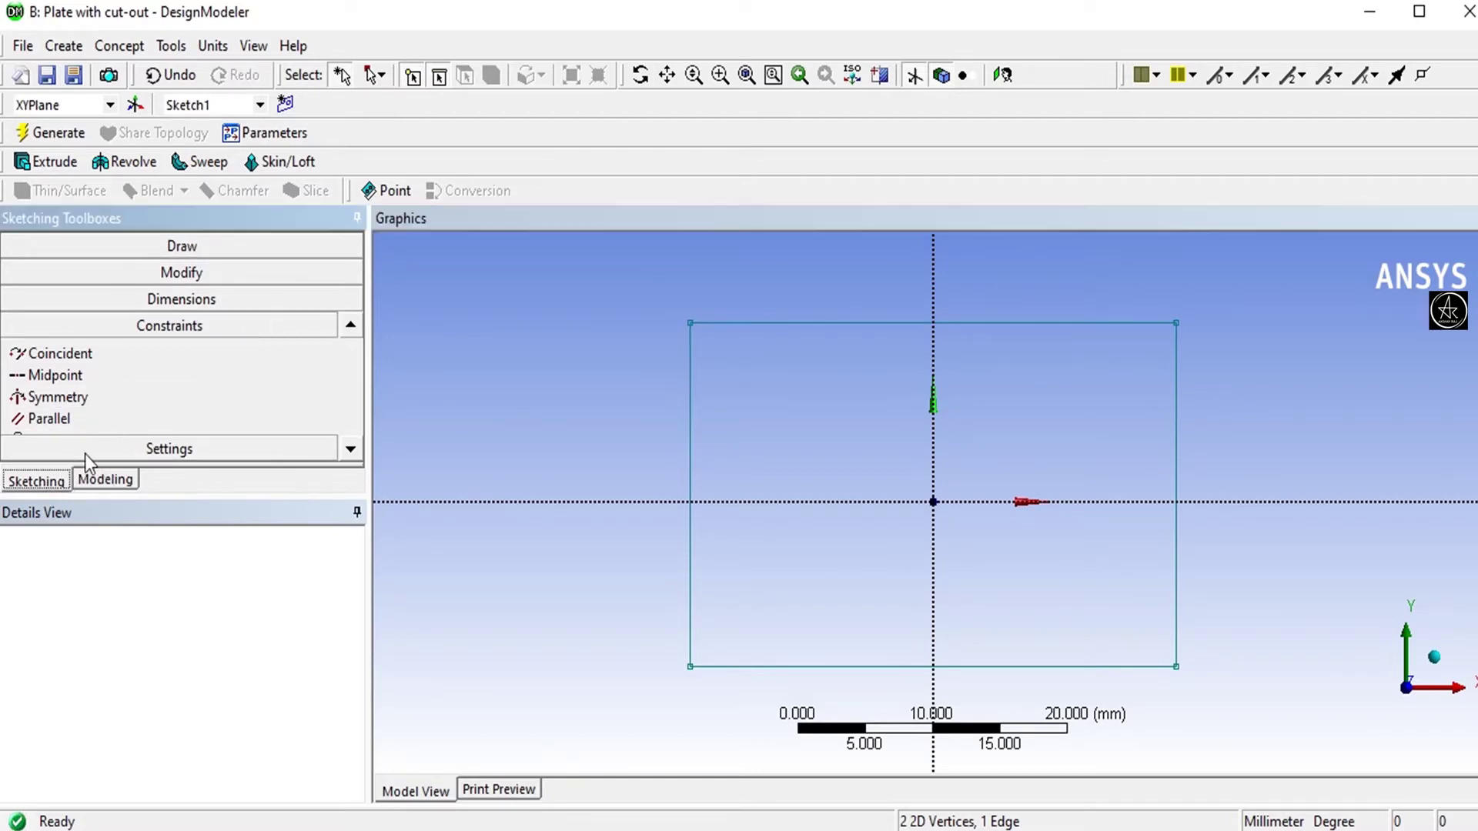
left_click(217, 248)
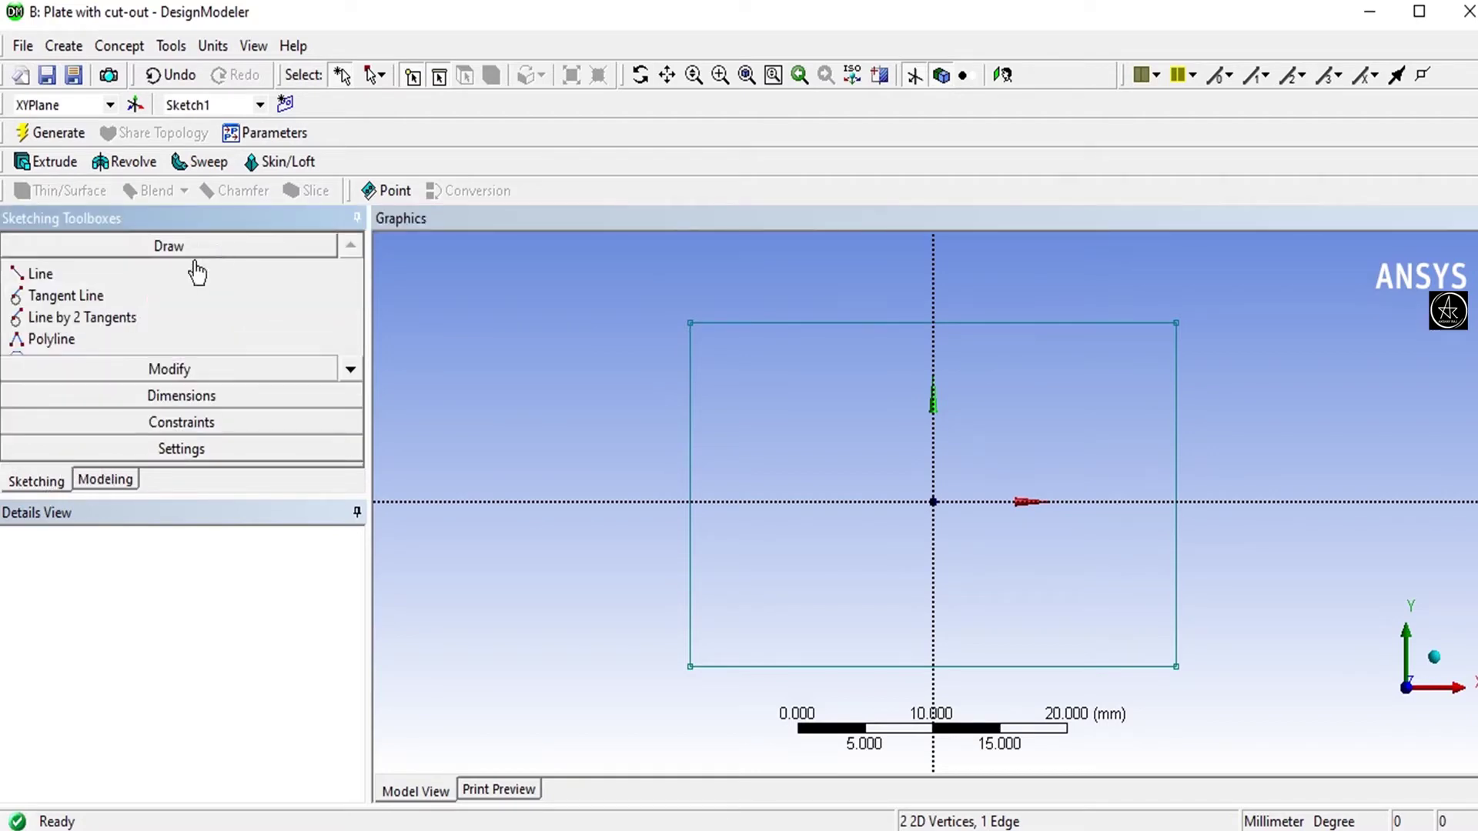
left_click(351, 370)
left_click(351, 370)
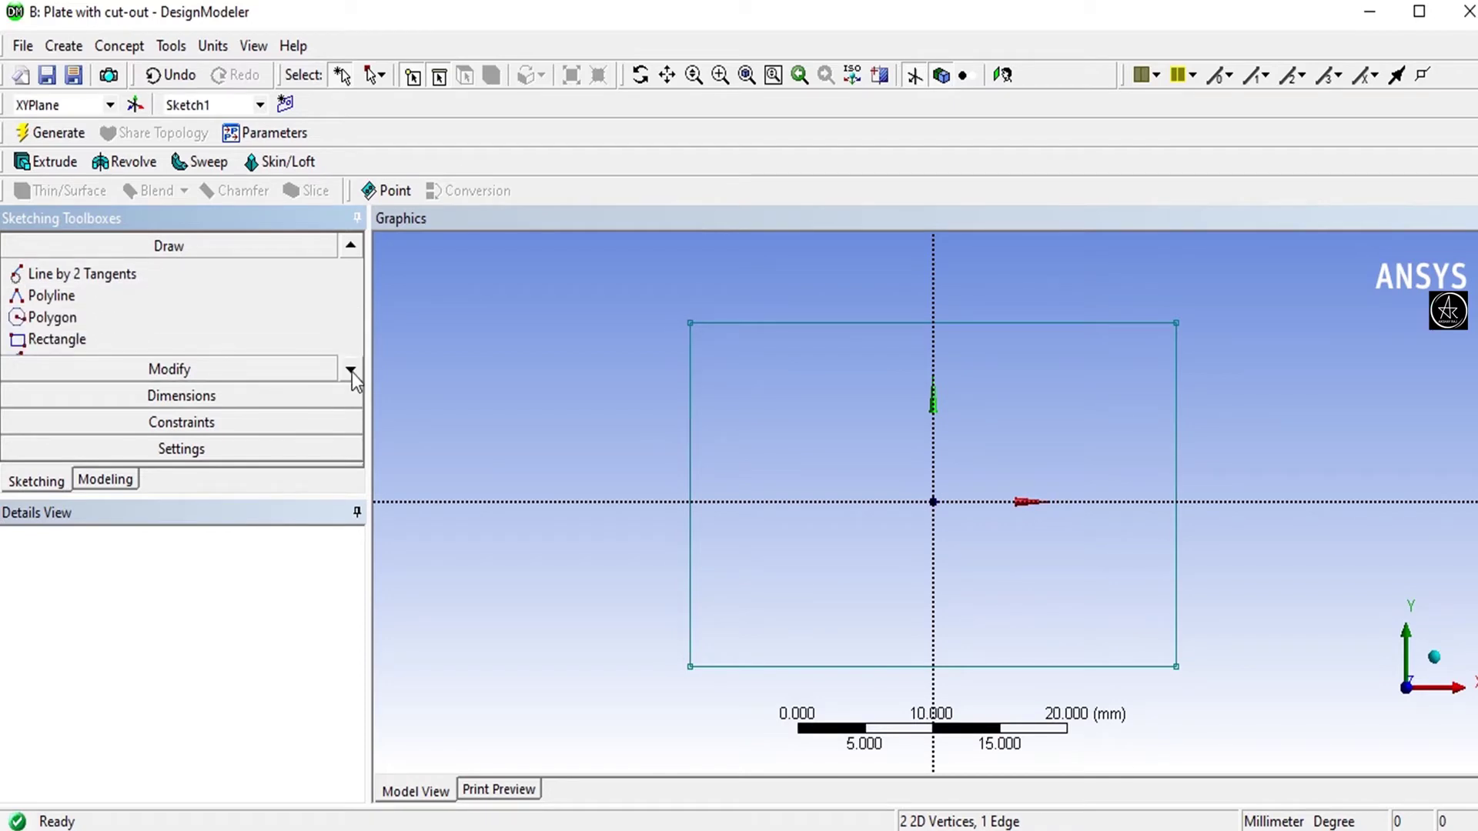
left_click(351, 370)
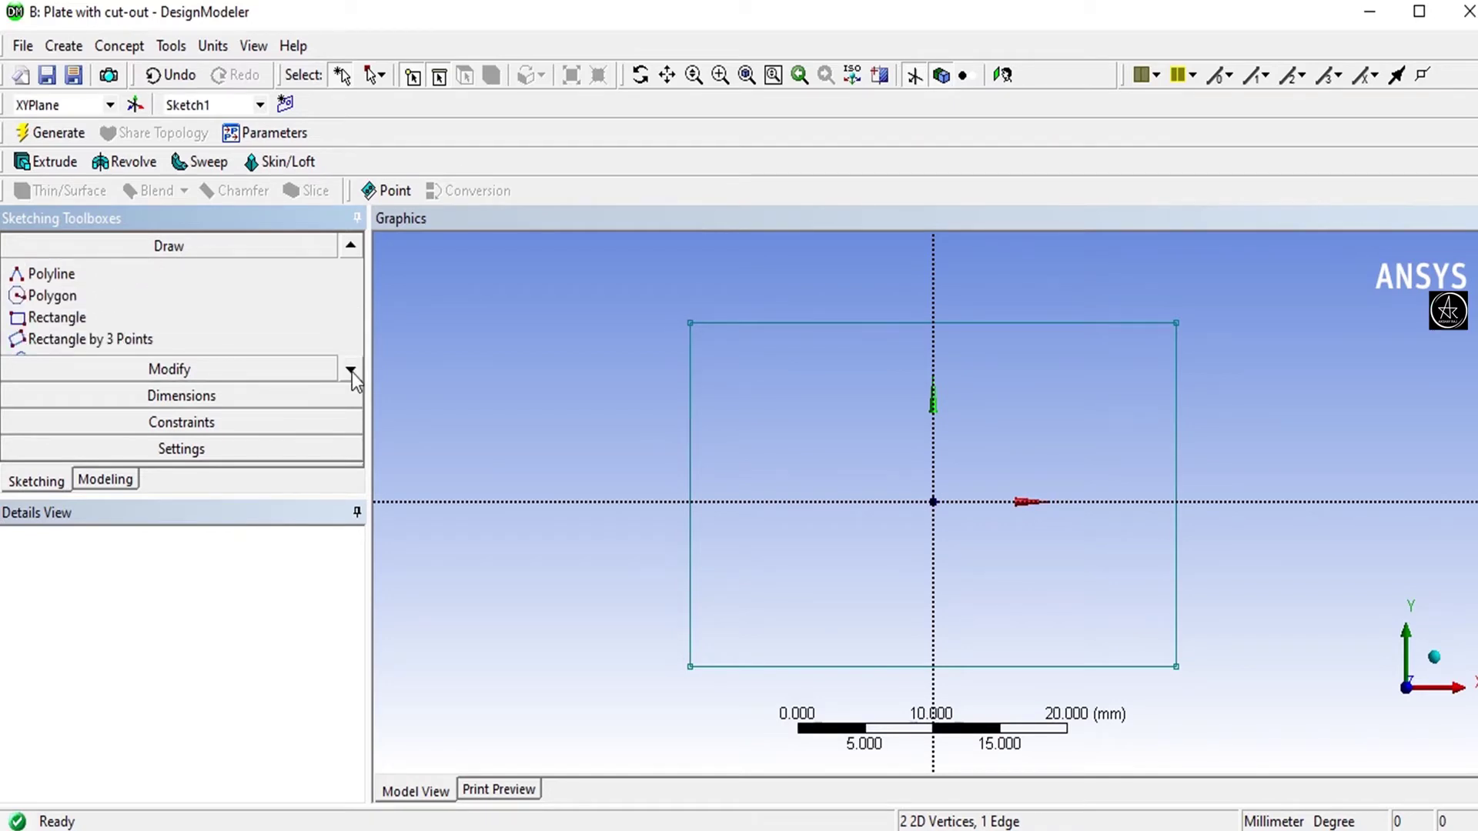
left_click(68, 297)
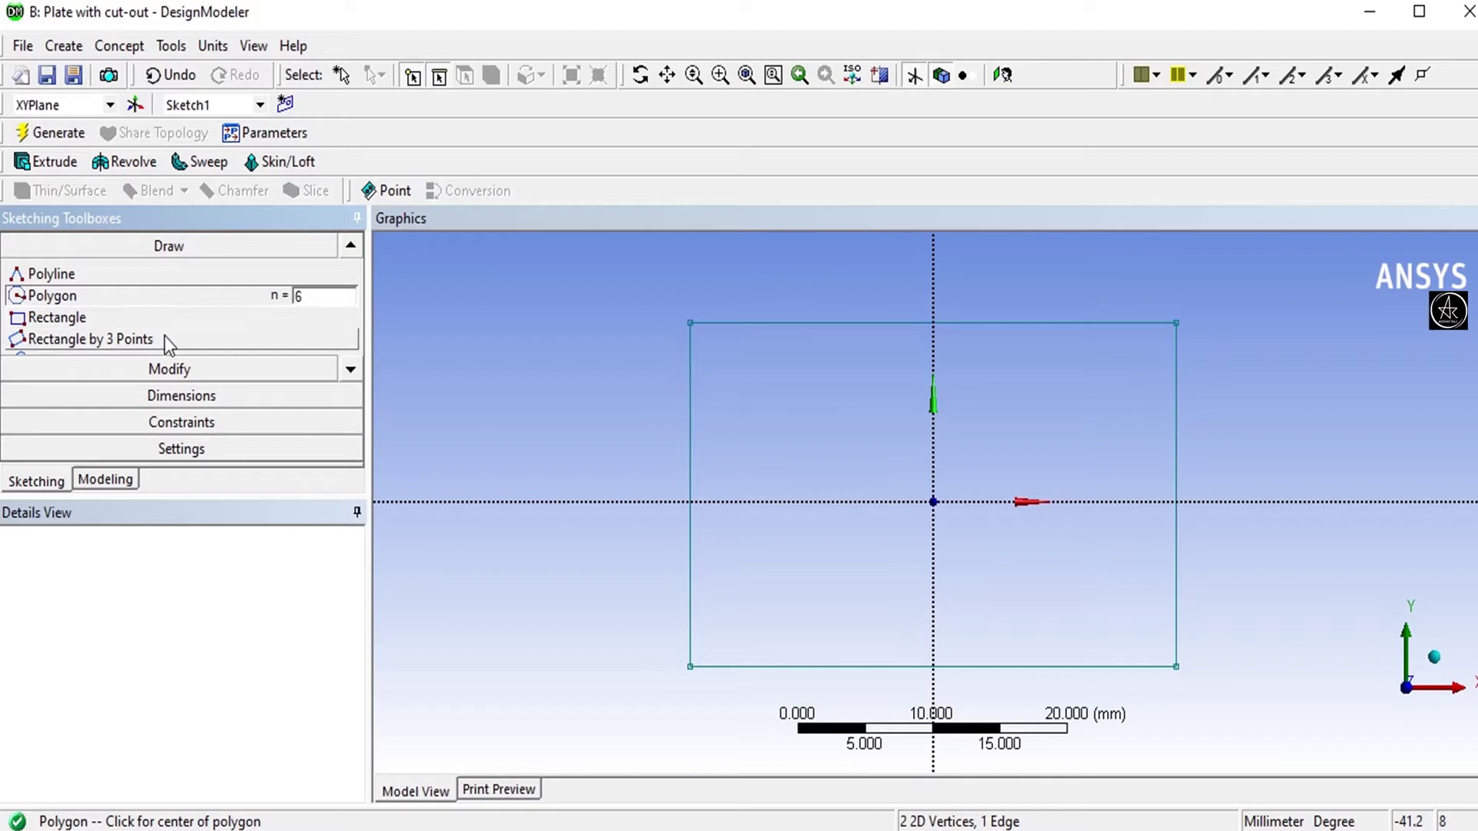
left_click(351, 370)
left_click(351, 370)
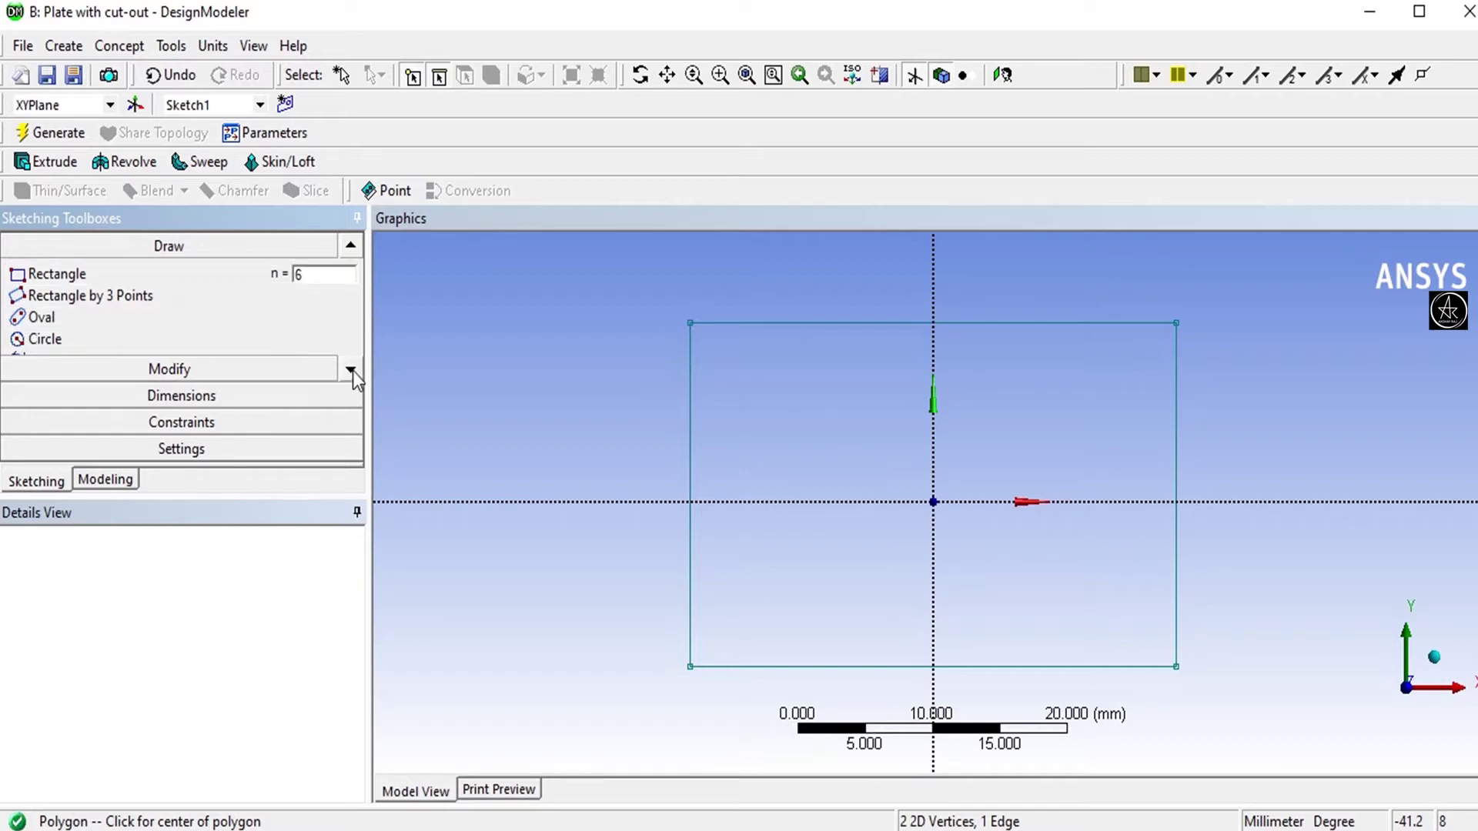
left_click(351, 370)
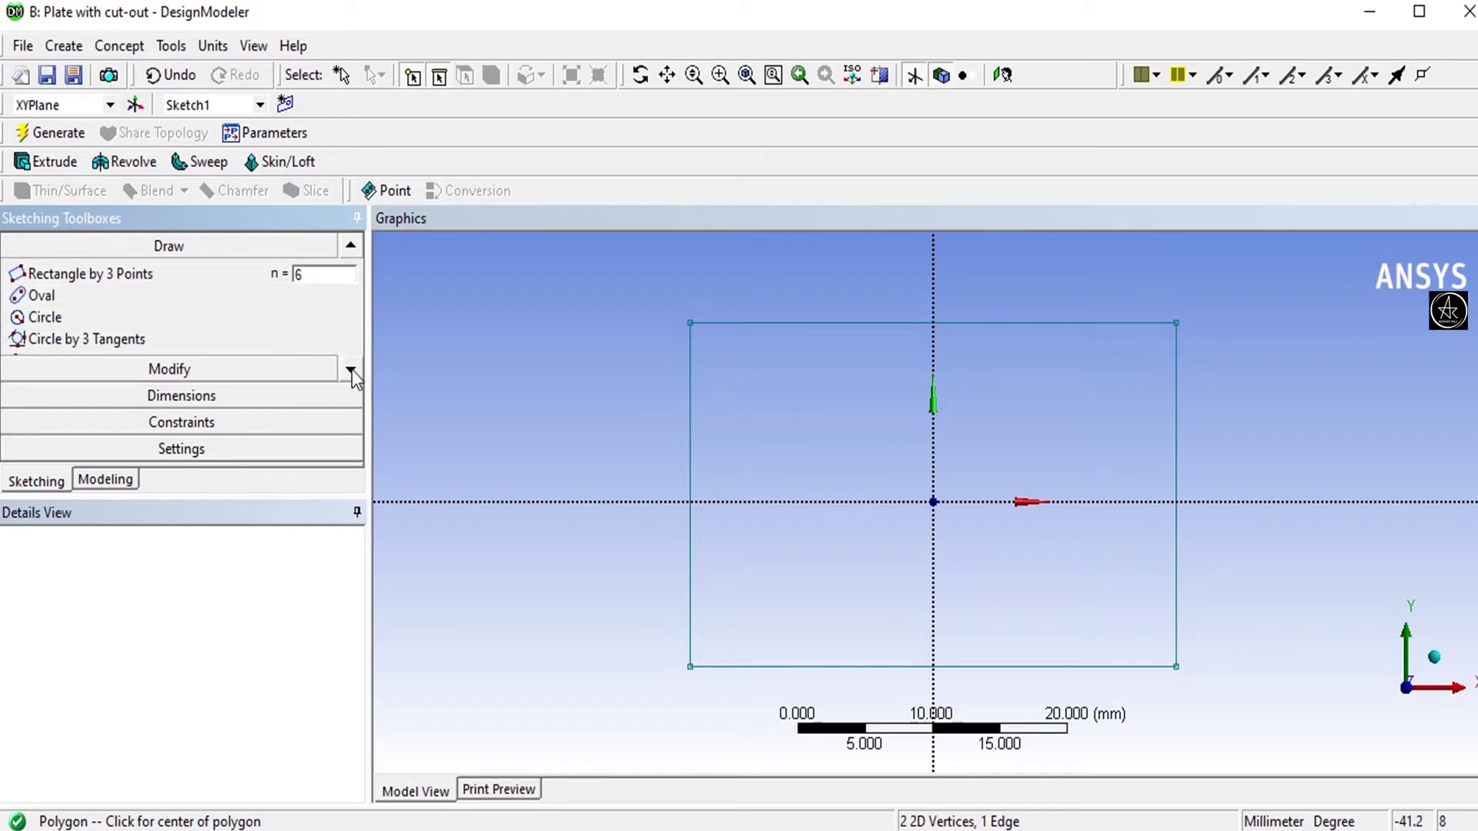
left_click(46, 317)
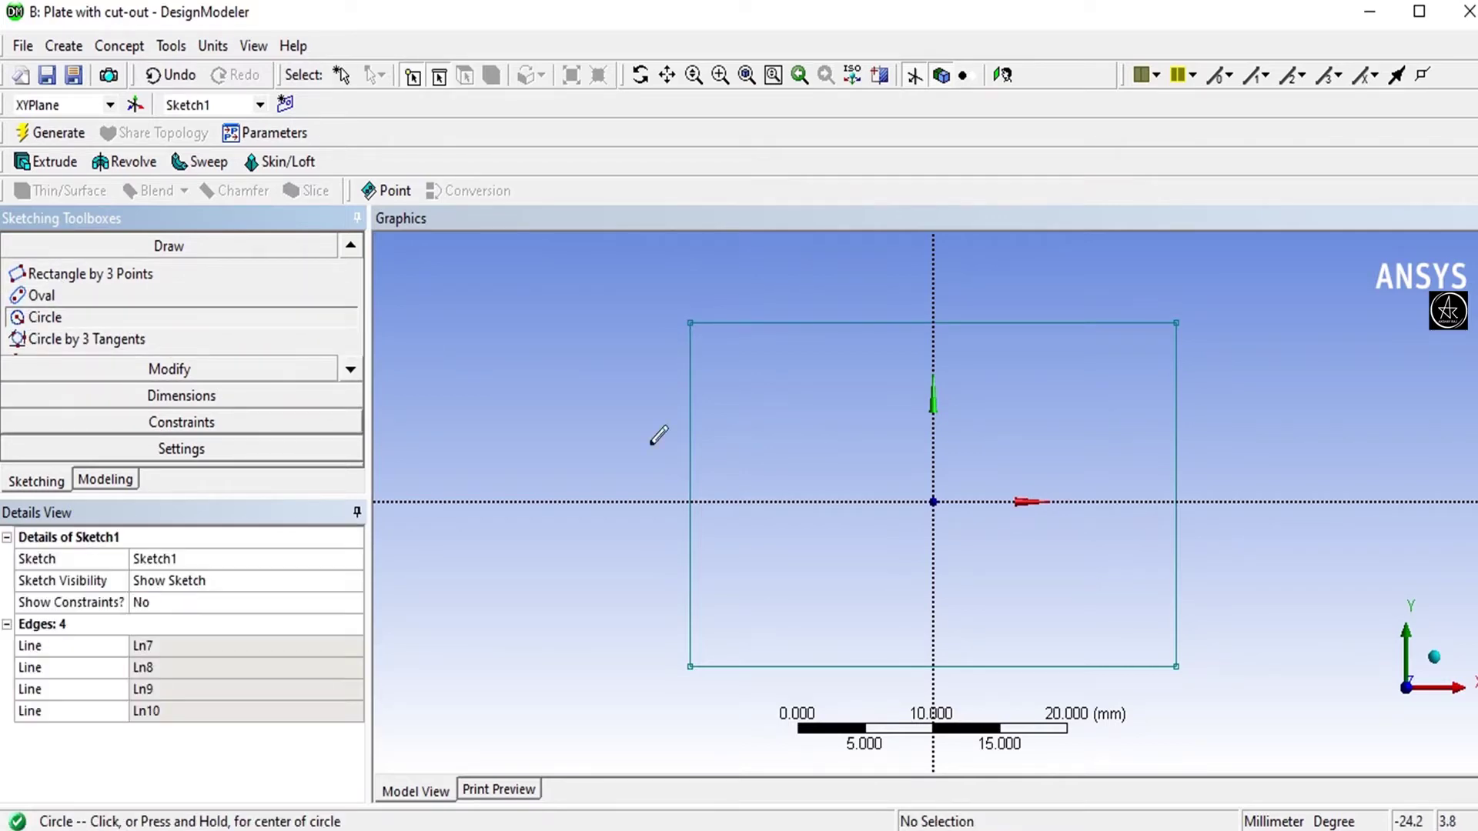
left_click(932, 502)
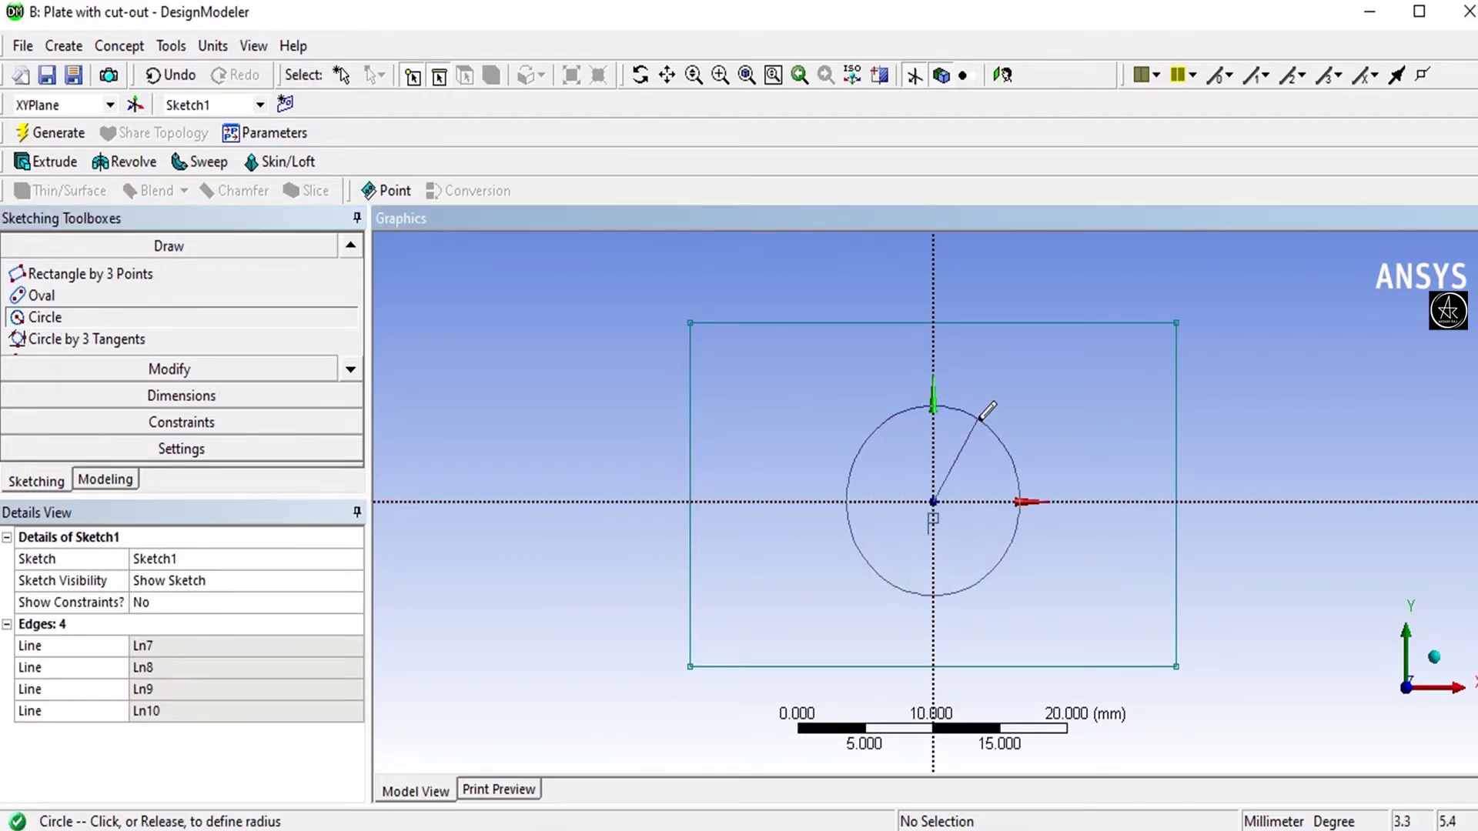
left_click(962, 439)
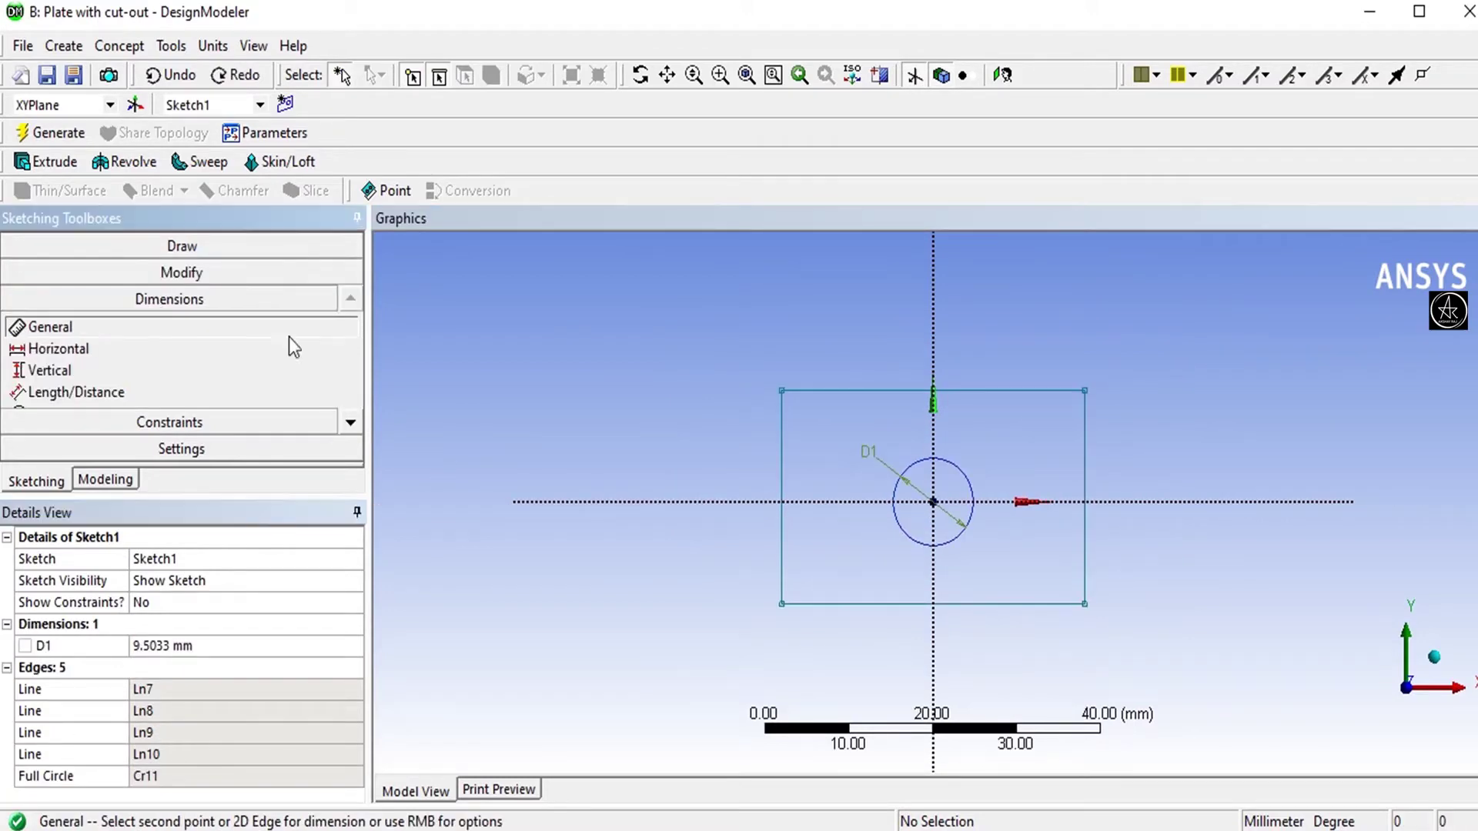
Step: Try dimensioning the rectangle's height and width, with the height set to 100 mm
left_click(1096, 470)
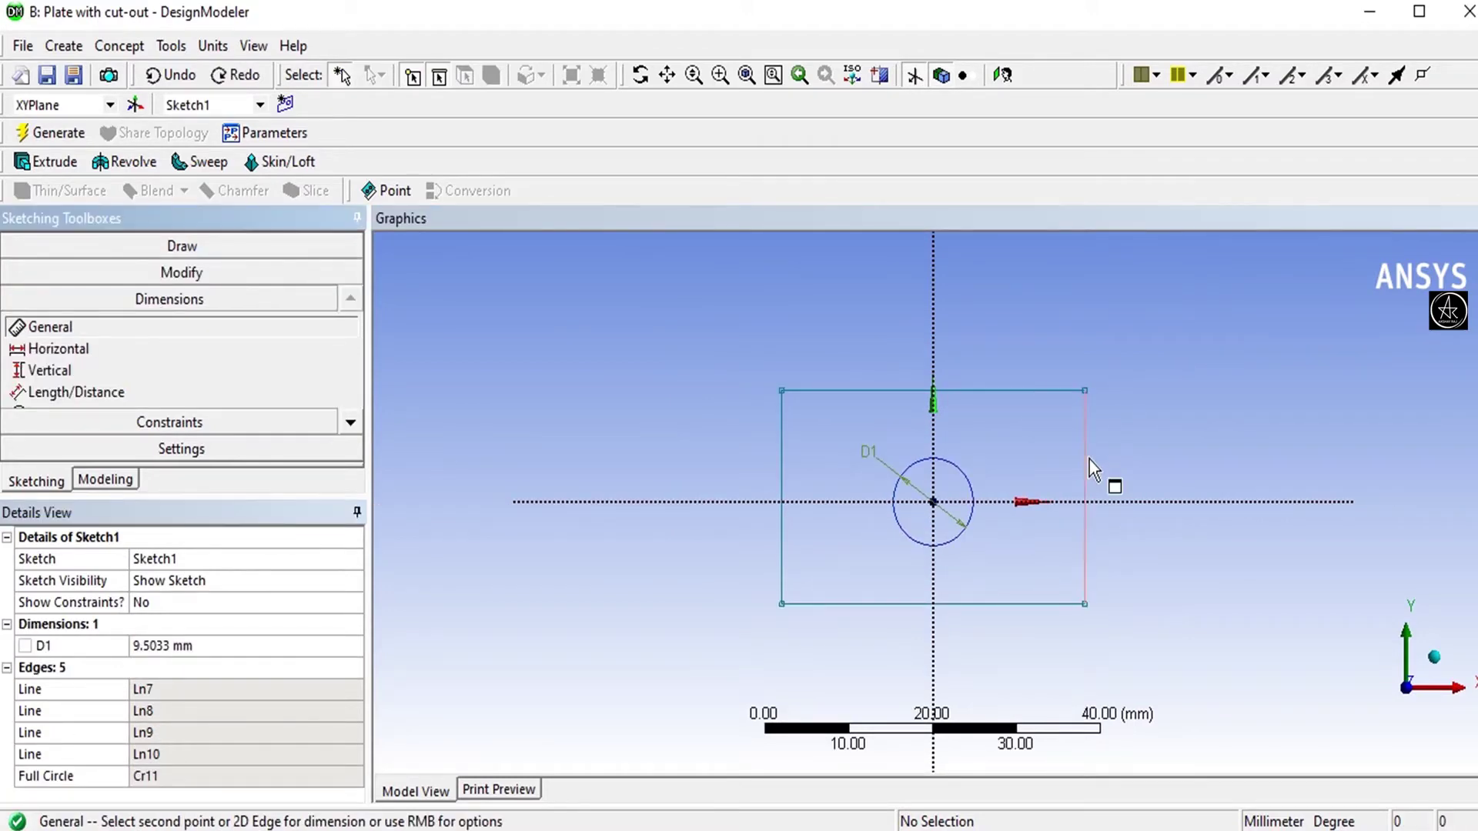
left_click(1213, 471)
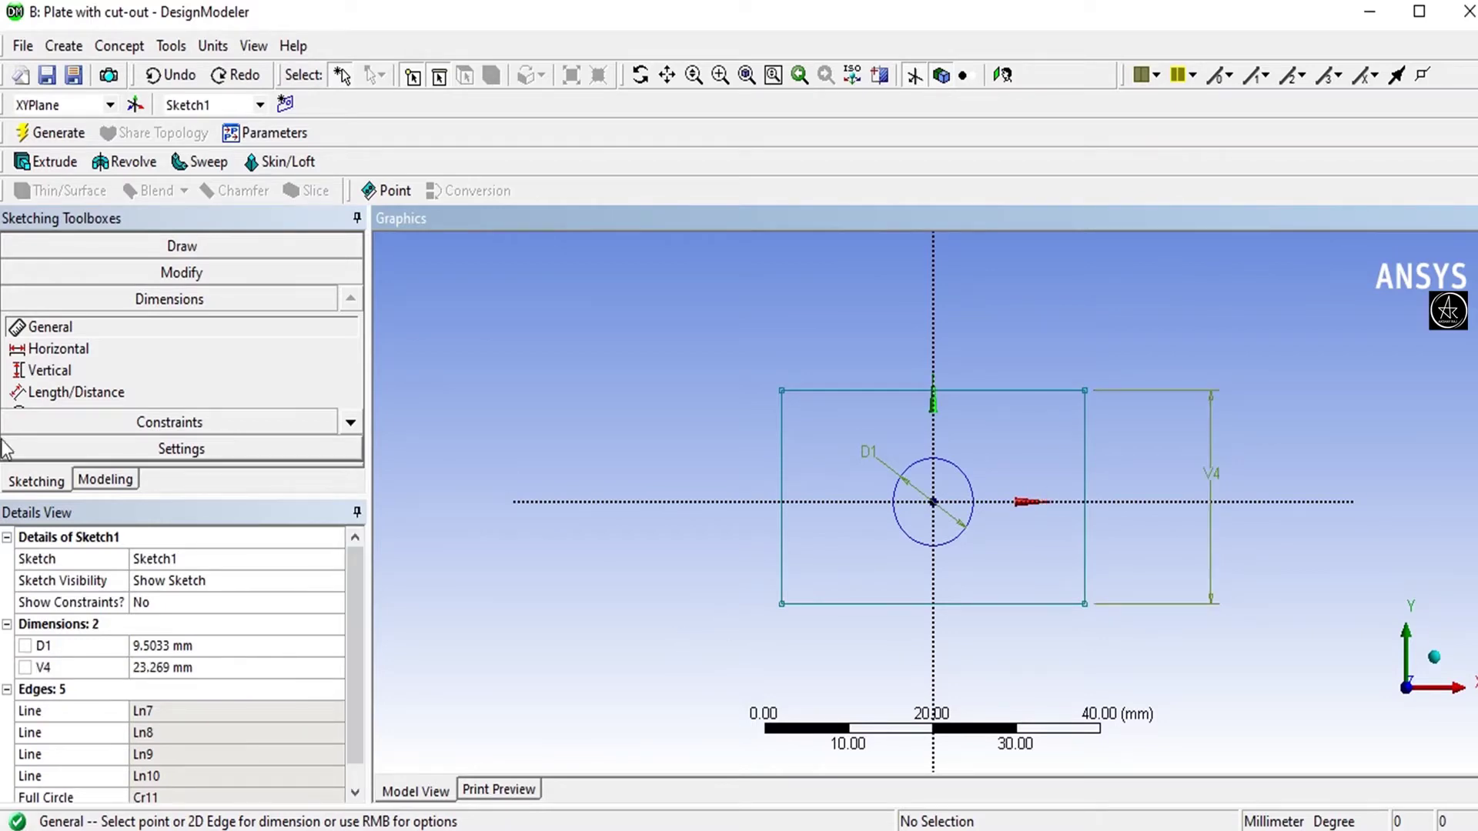
left_click(863, 608)
left_click(870, 675)
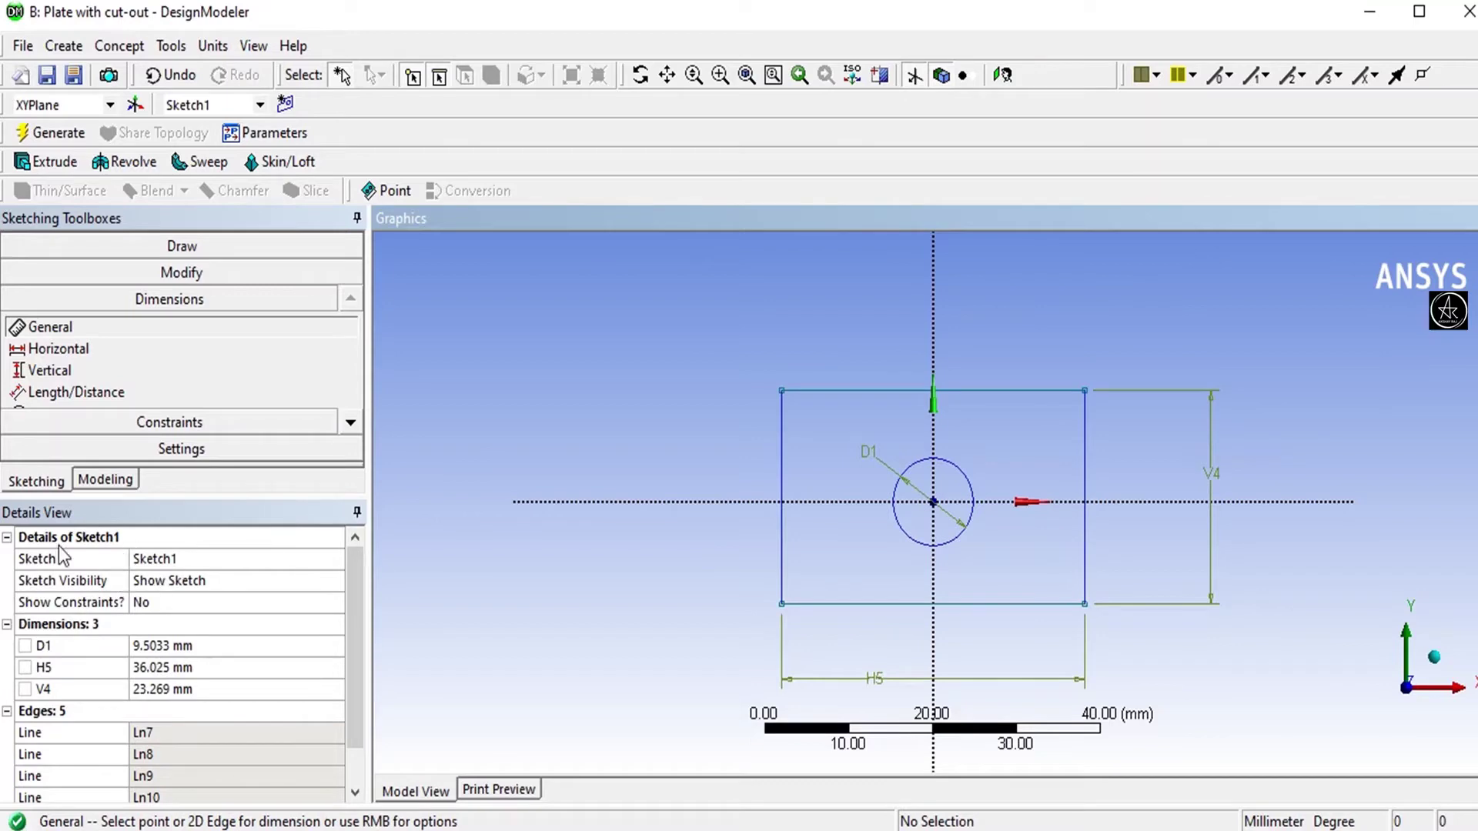
left_click(237, 688)
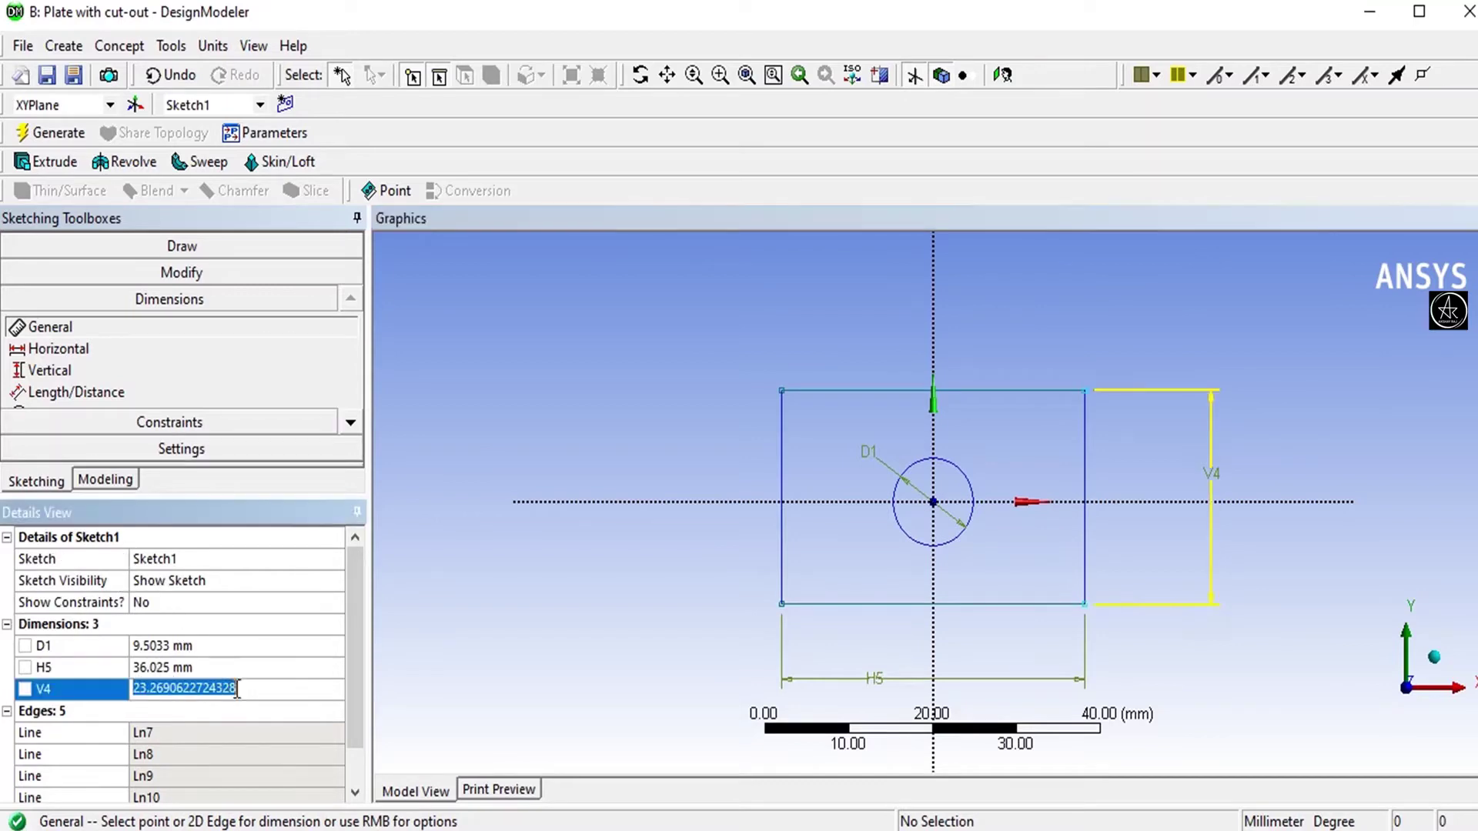
type("100")
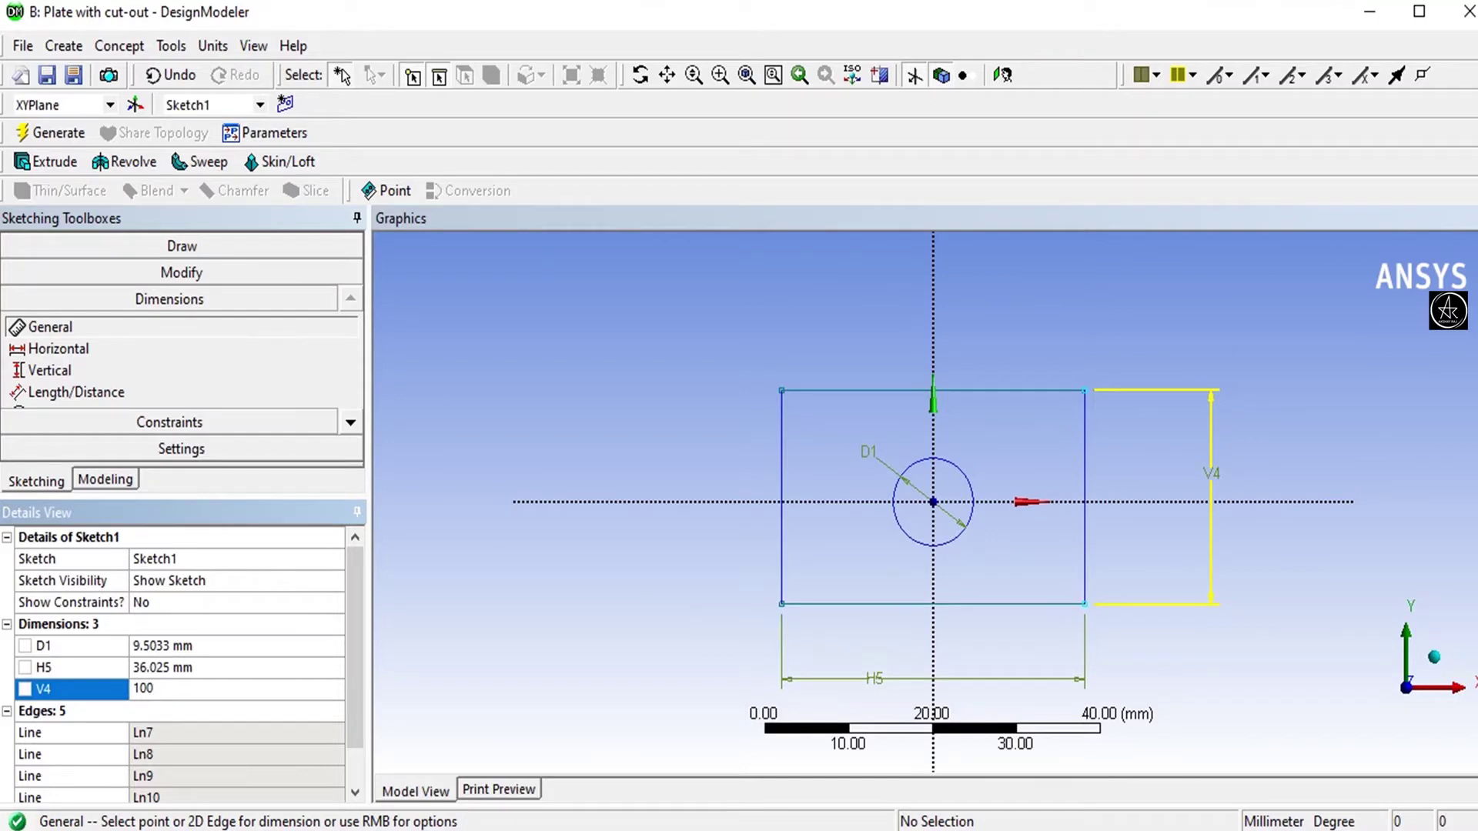
key("Return")
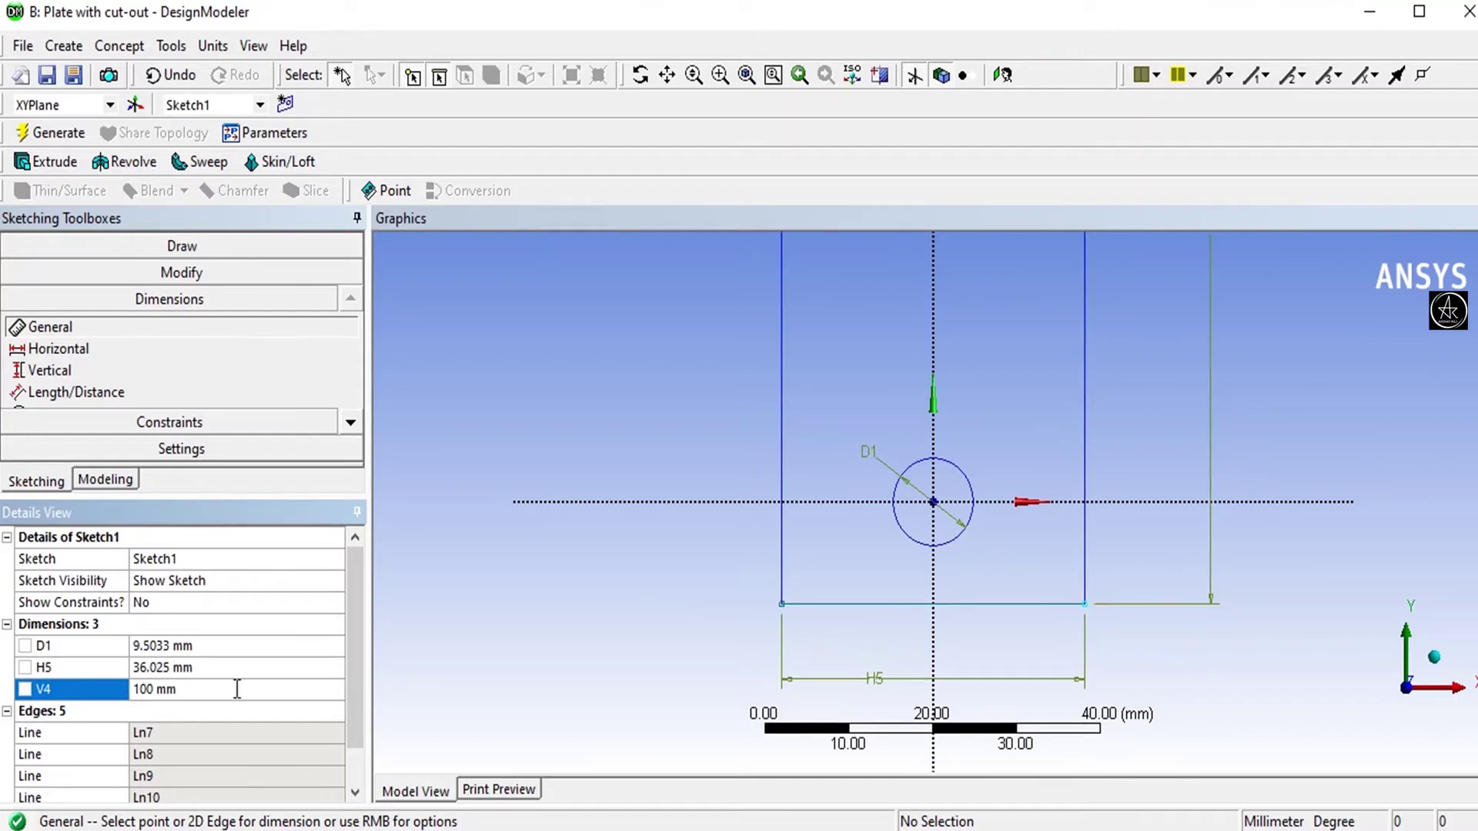
Step: Undo the height change and the rectangle's height and width dimensions
key("ctrl+z")
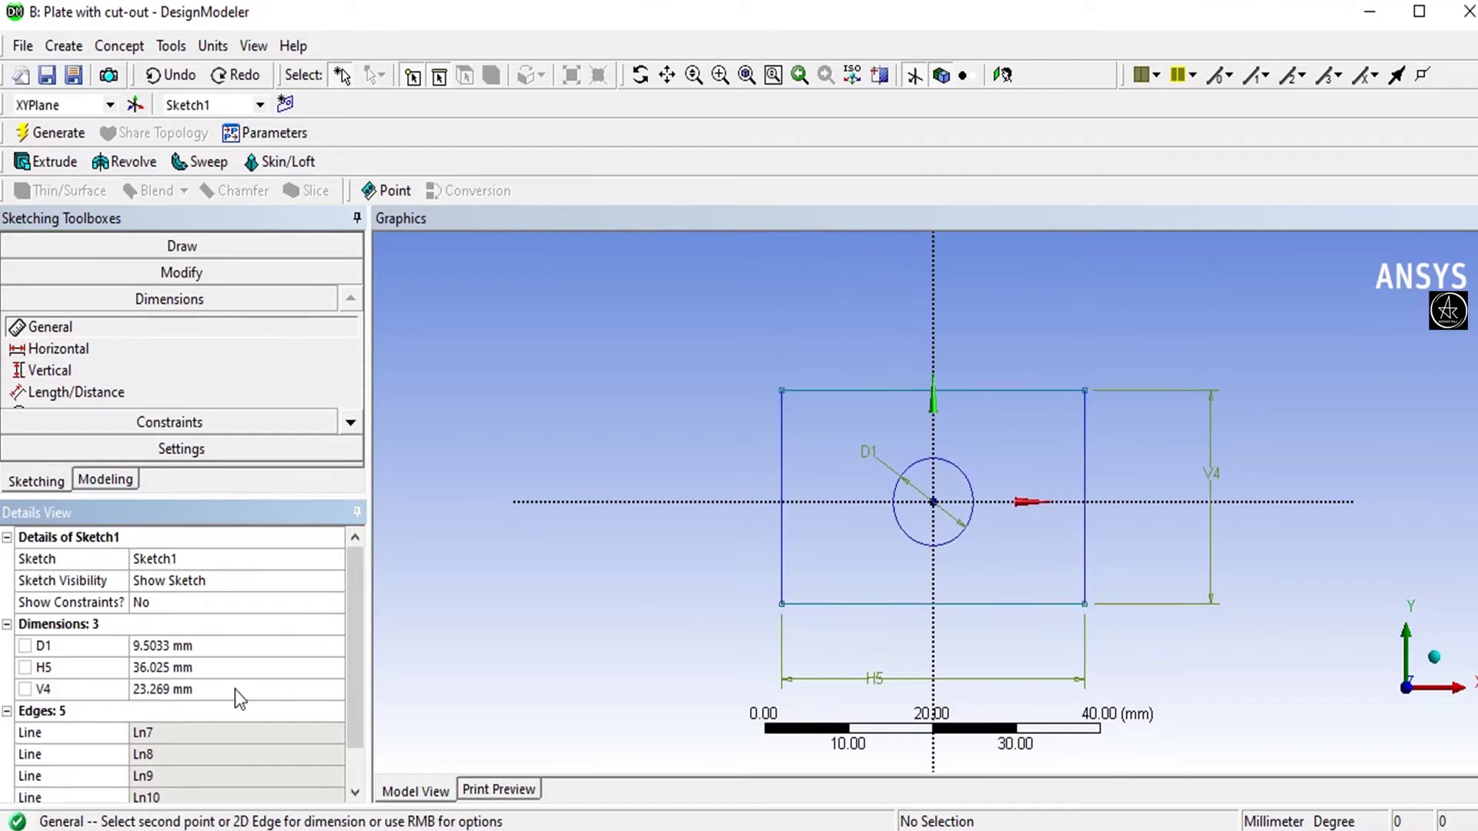
key("ctrl+z")
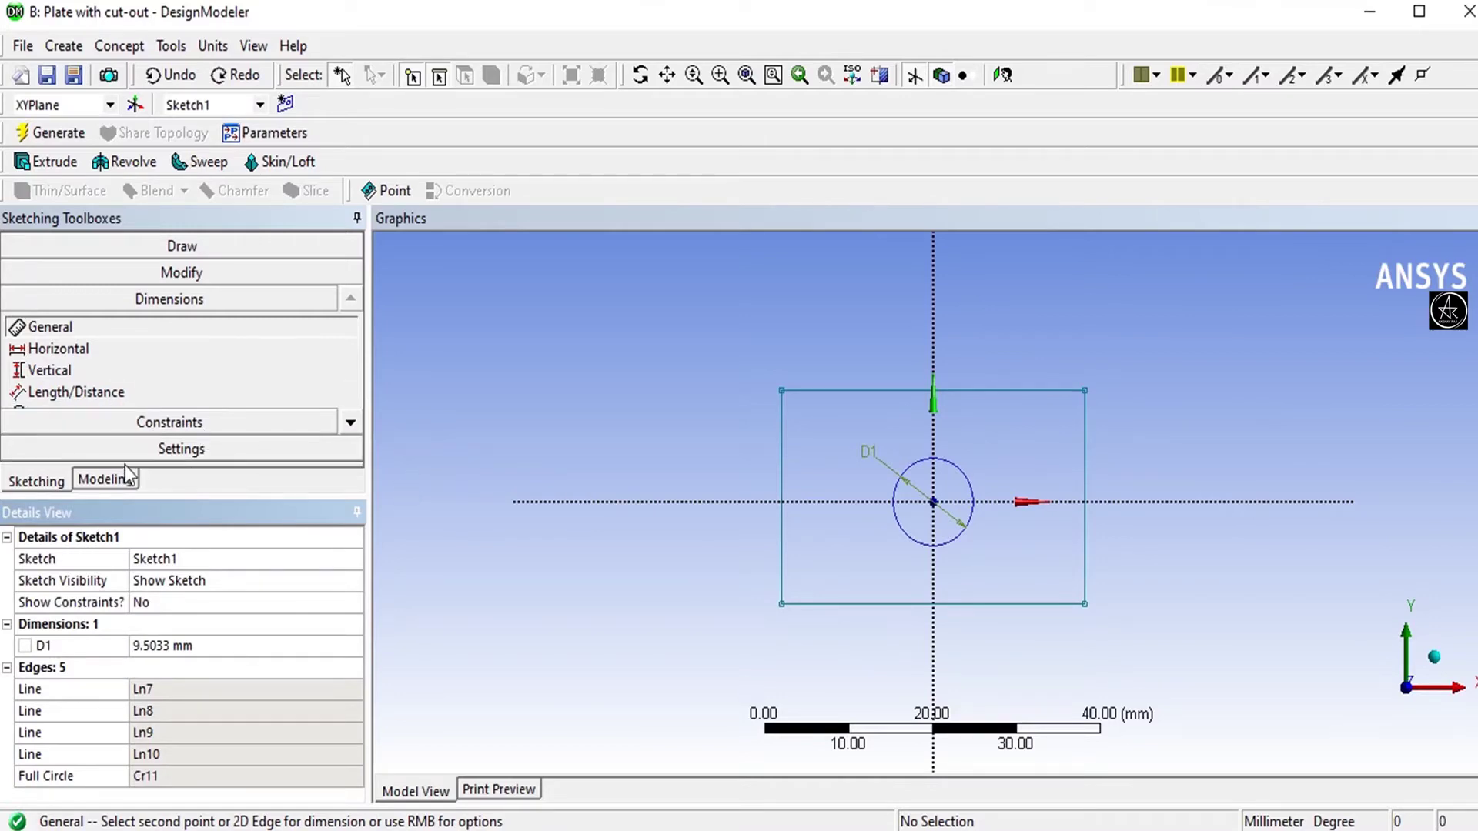
Step: Apply a Symmetry constraint about the X axis to the rectangle's upper and lower corners on the positive X side
left_click(245, 421)
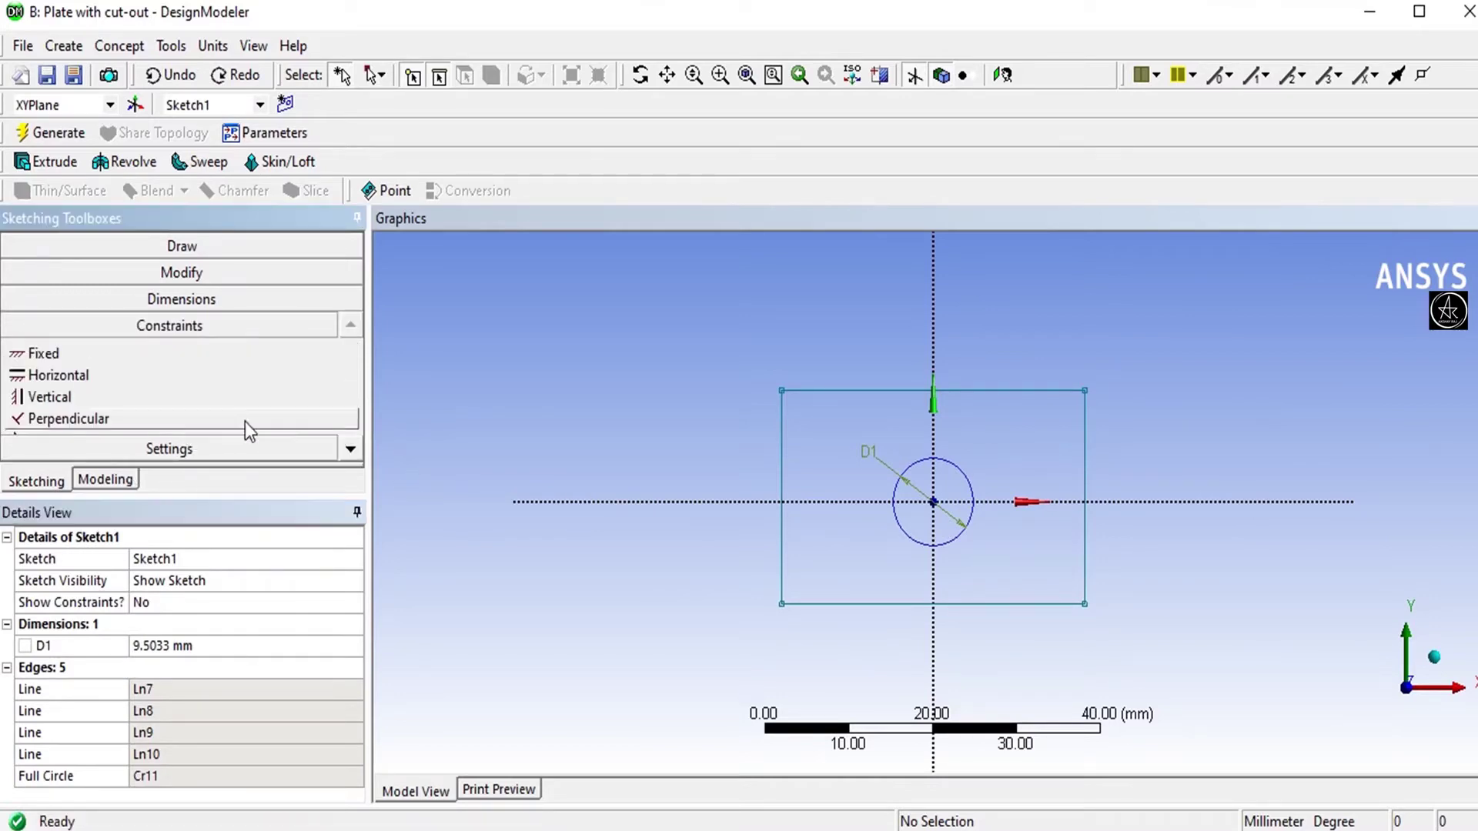
left_click(348, 453)
left_click(350, 451)
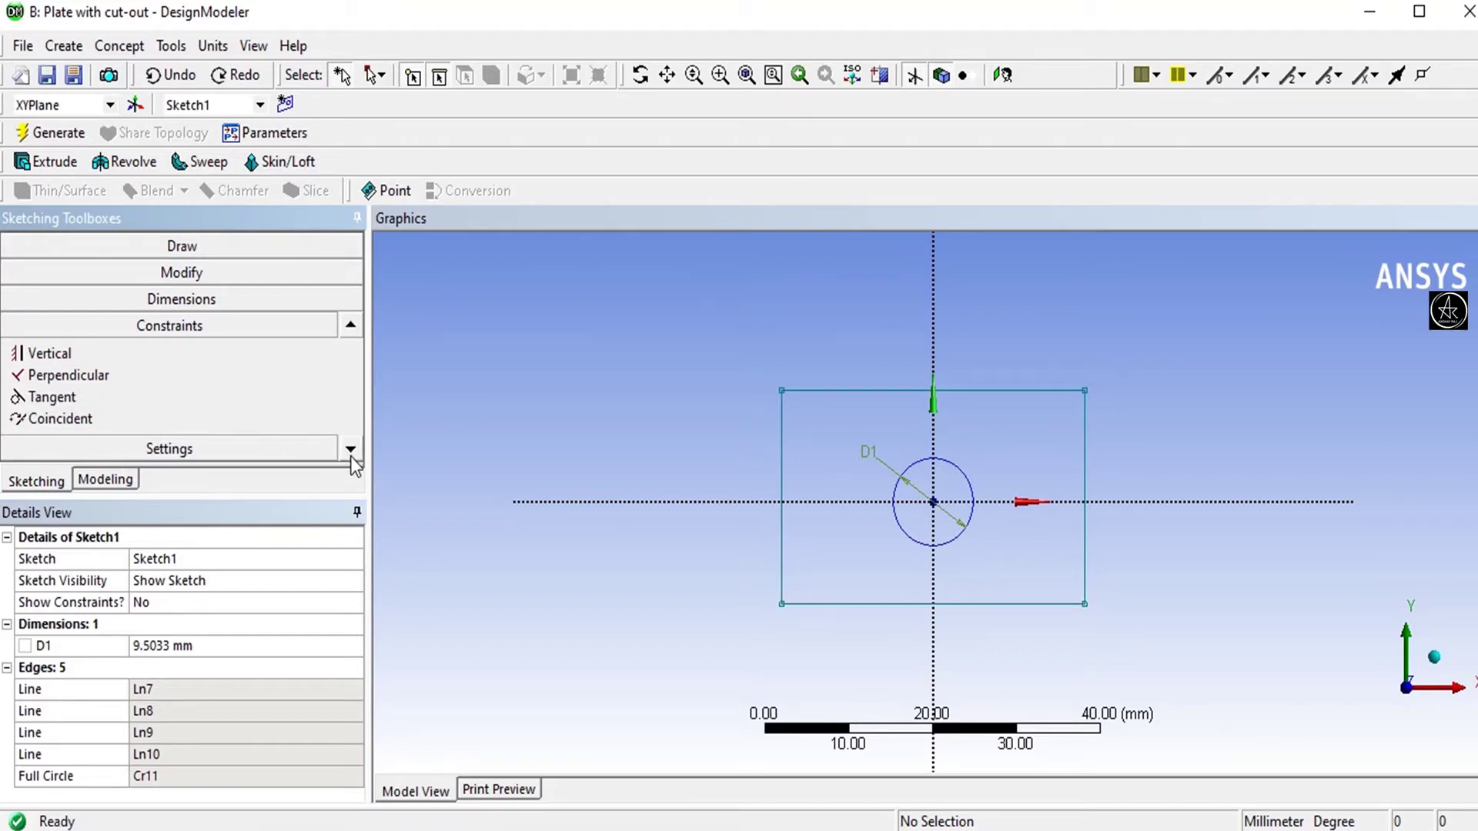
left_click(350, 453)
left_click(351, 452)
left_click(58, 418)
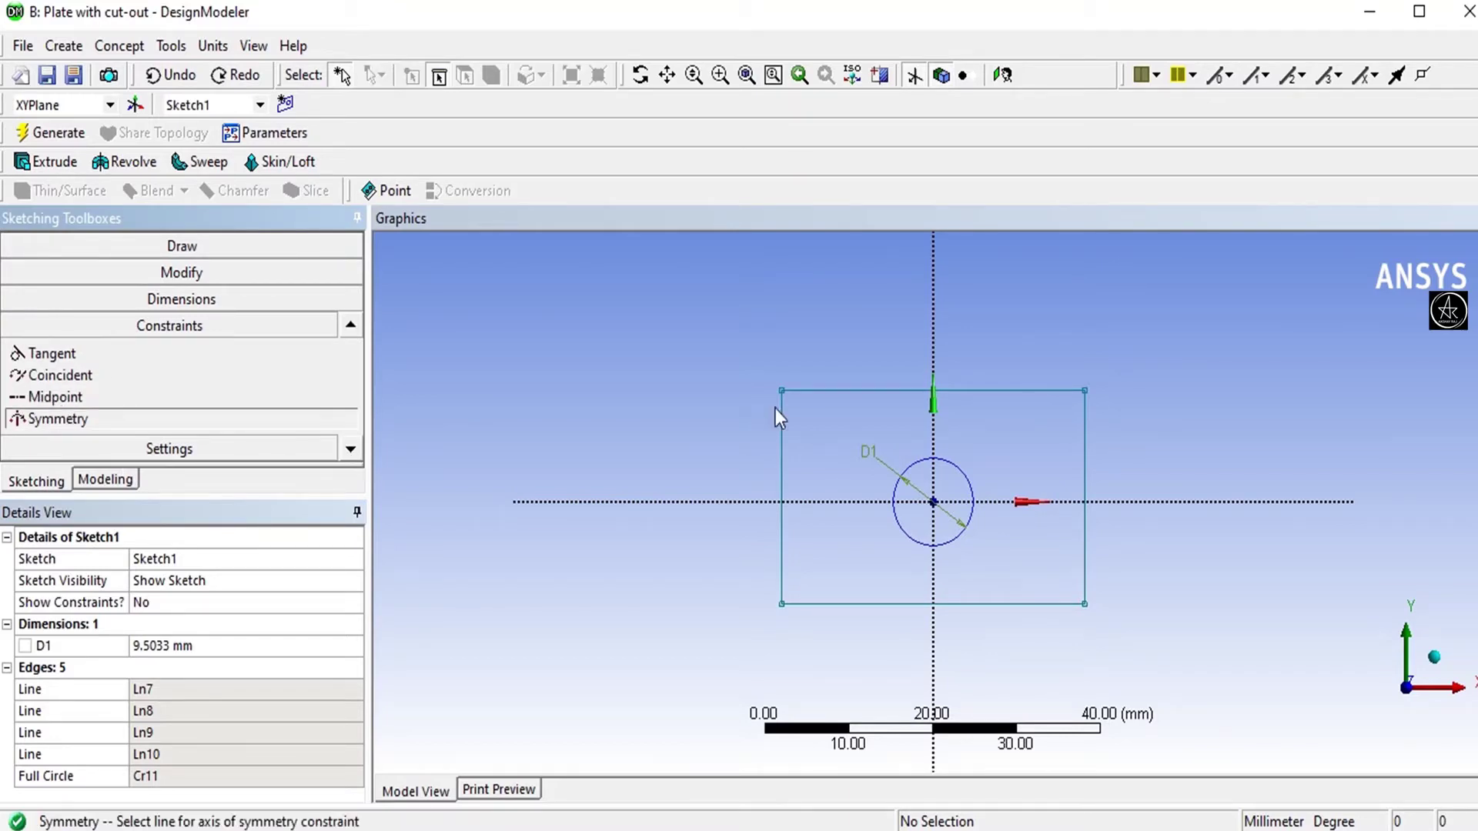
left_click(1148, 501)
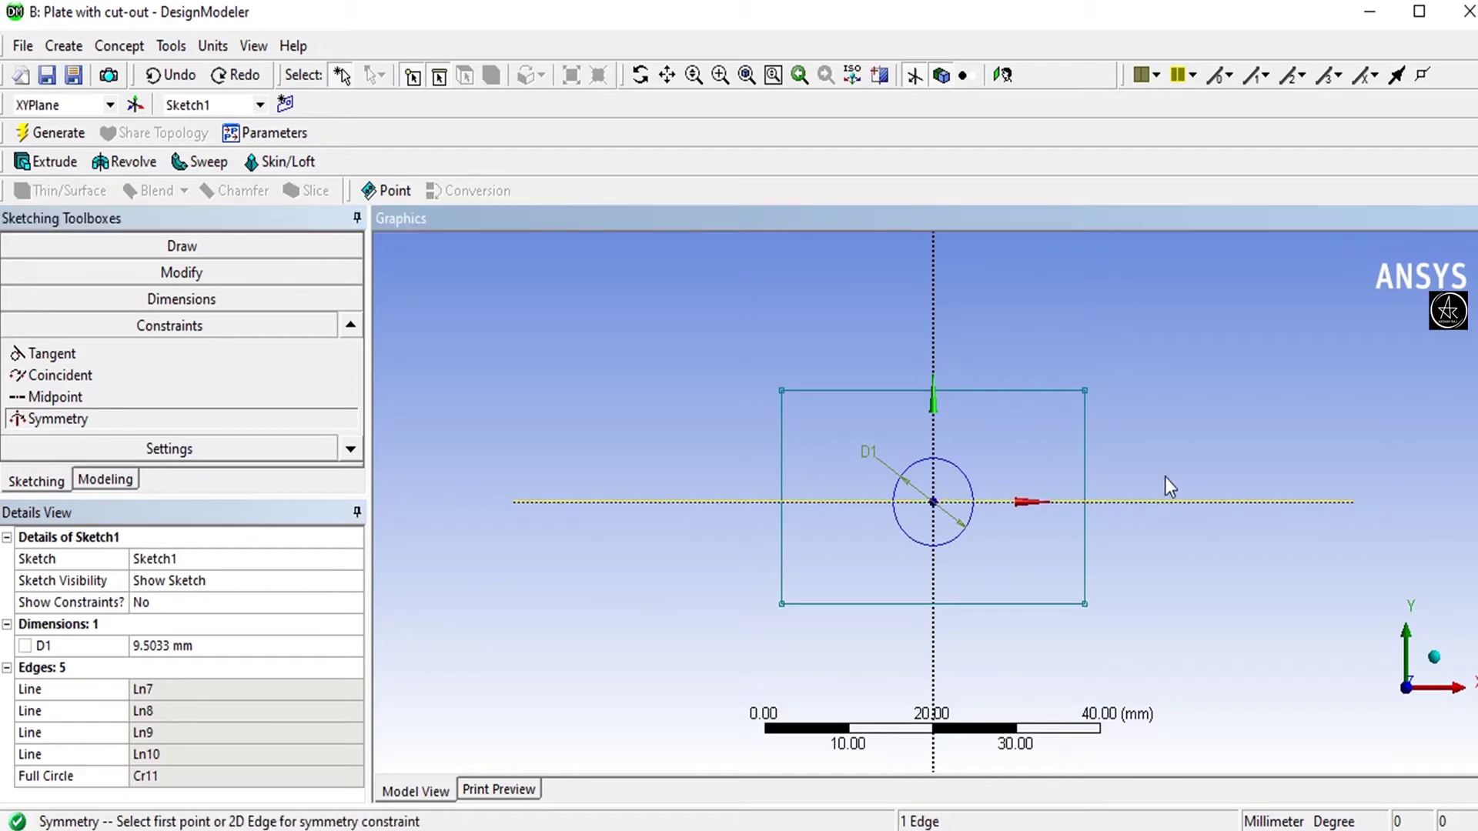
left_click(1084, 390)
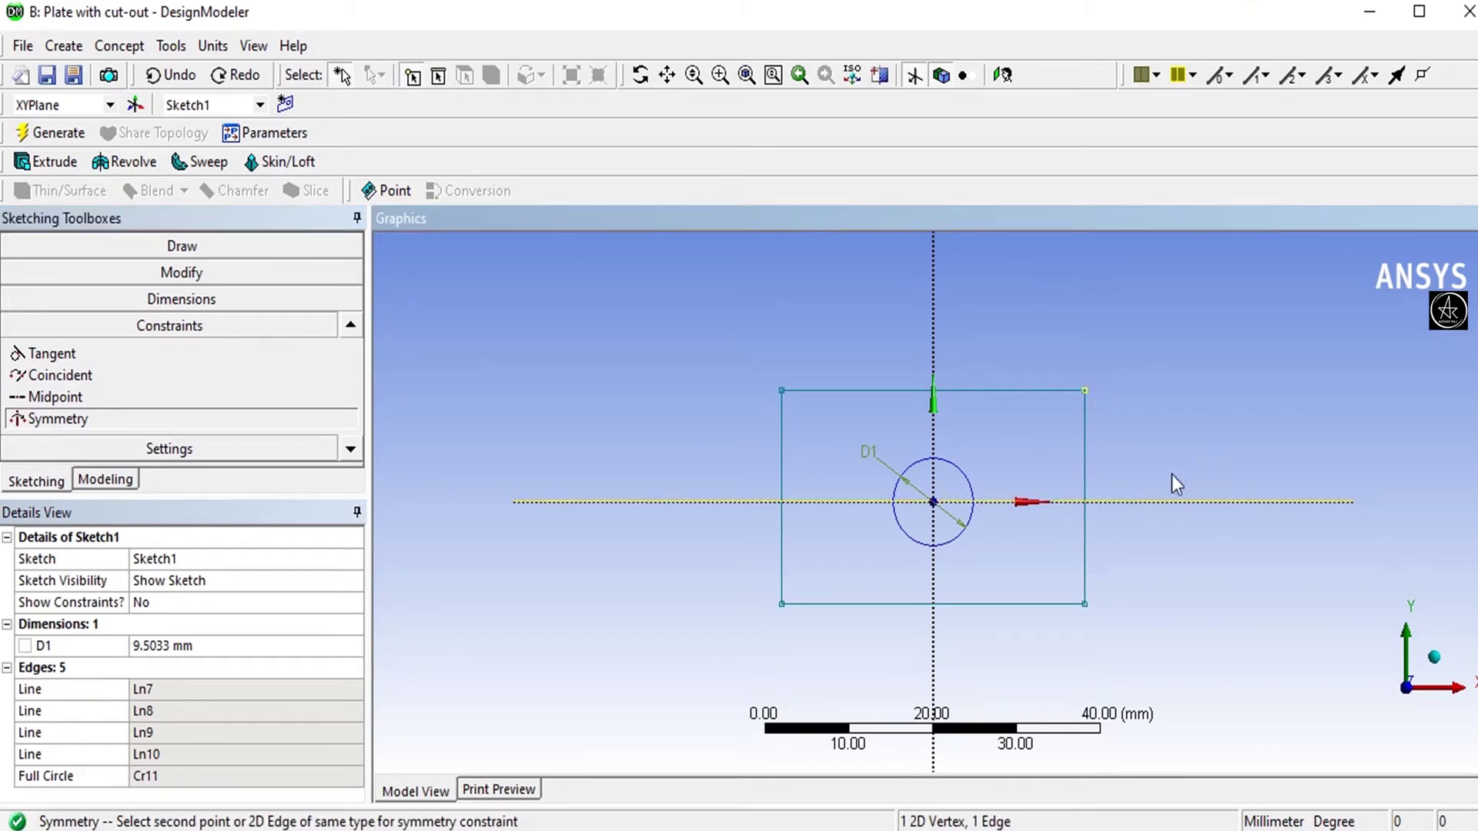
left_click(1085, 605)
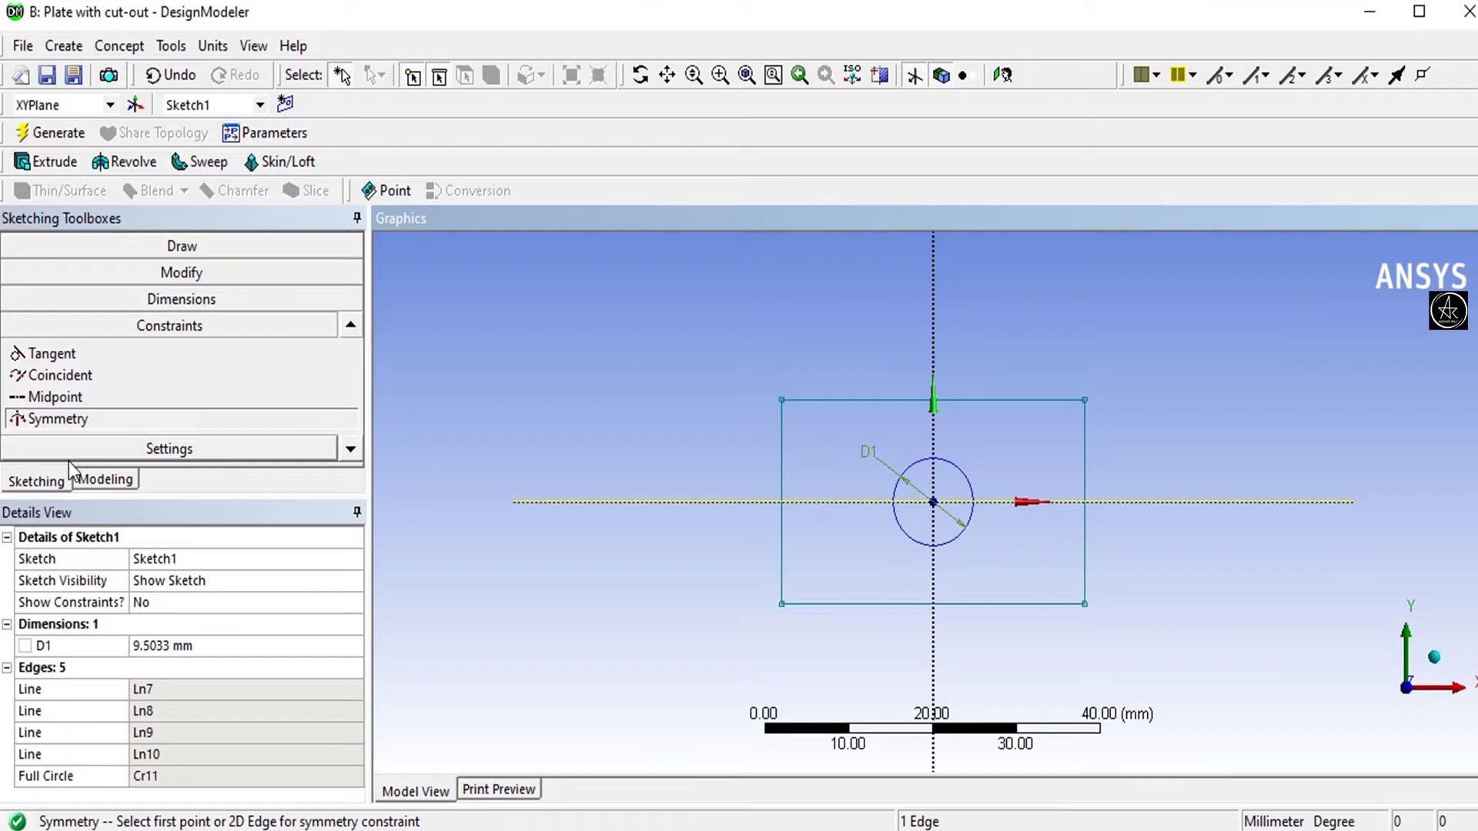
Step: Dimension the rectangle's height at its positive X edge and its width along the lower edge
left_click(179, 299)
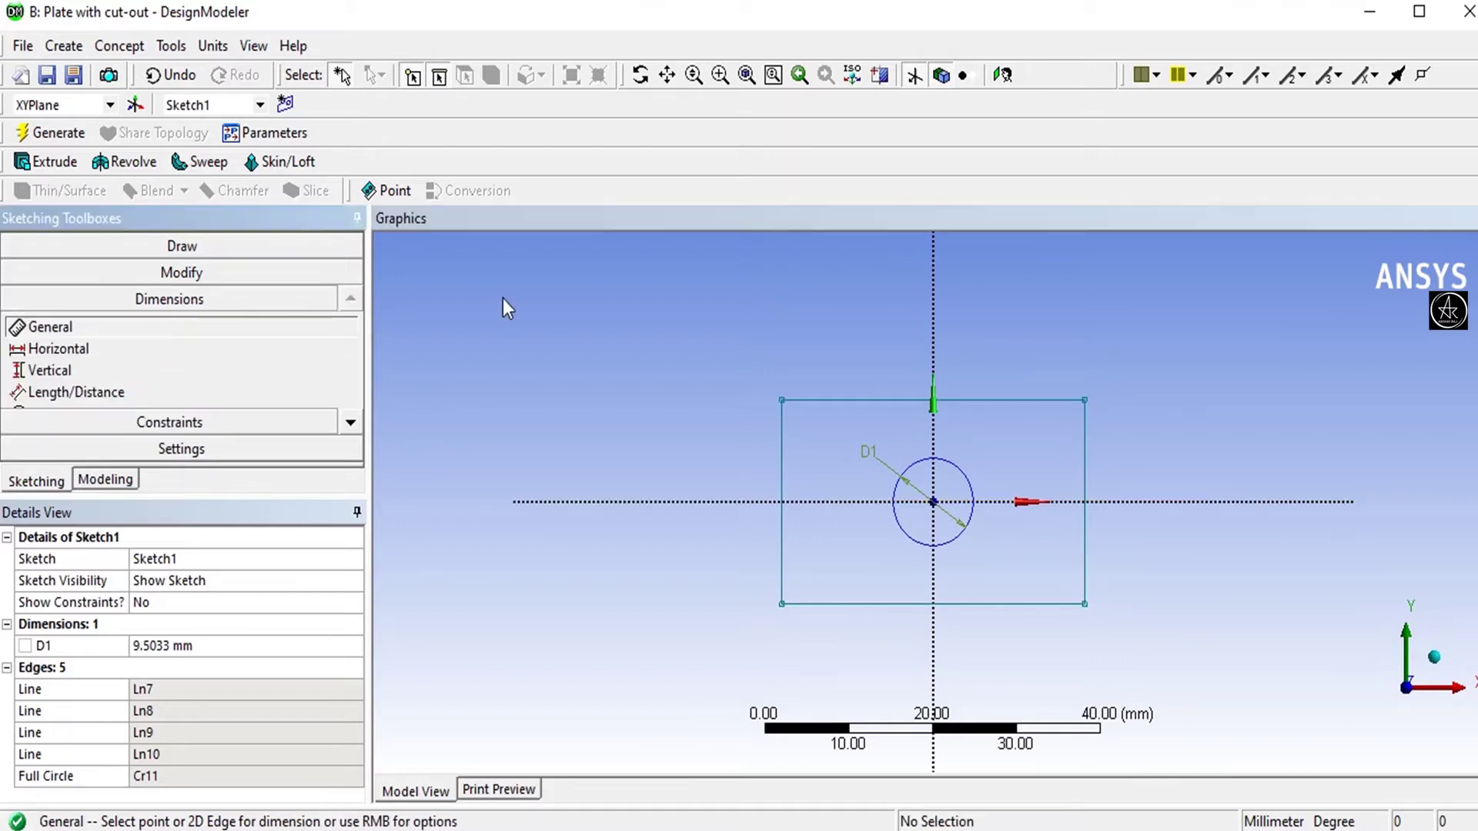
left_click(72, 372)
left_click(1085, 477)
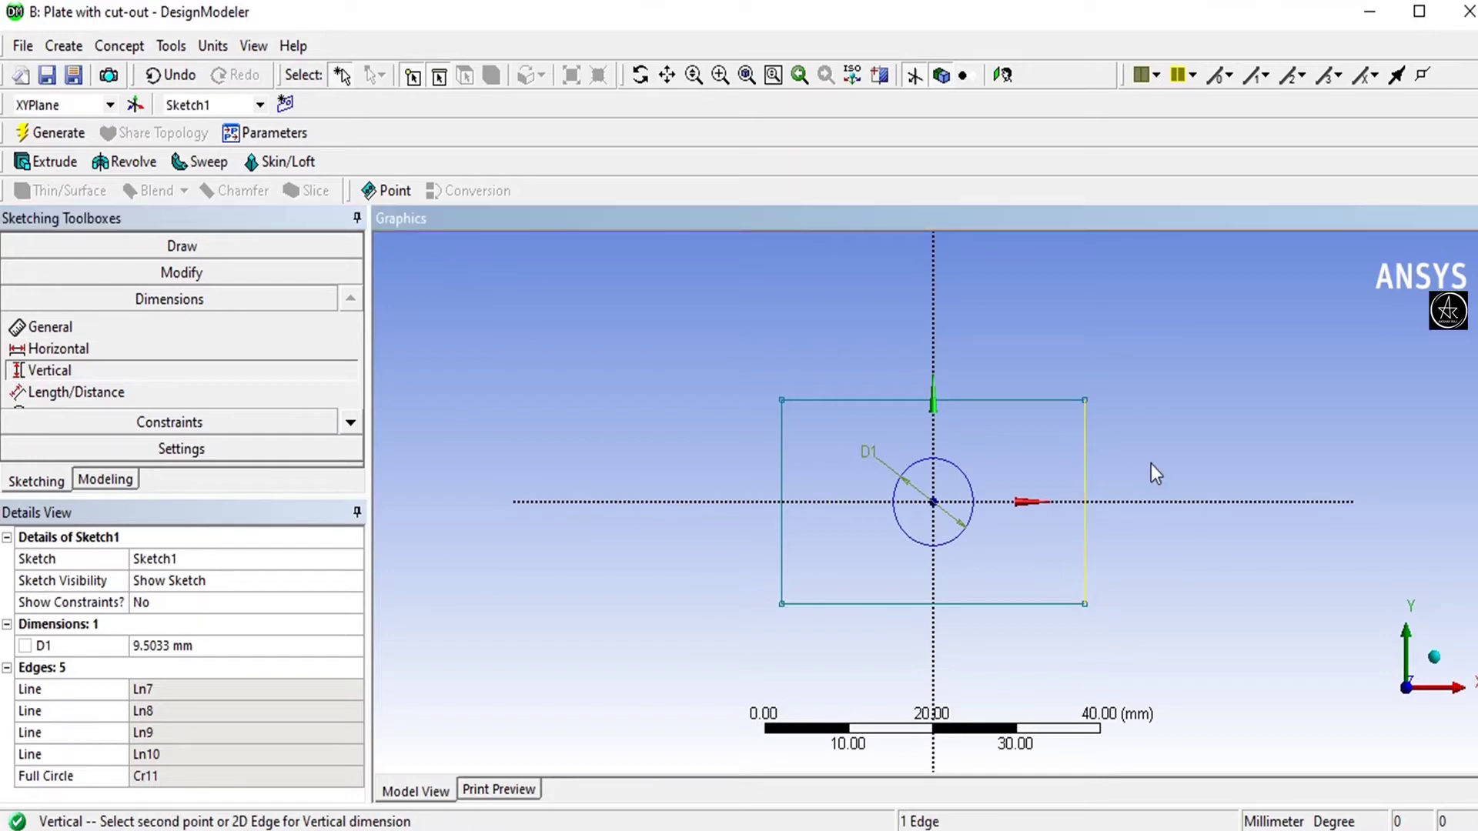
left_click(145, 332)
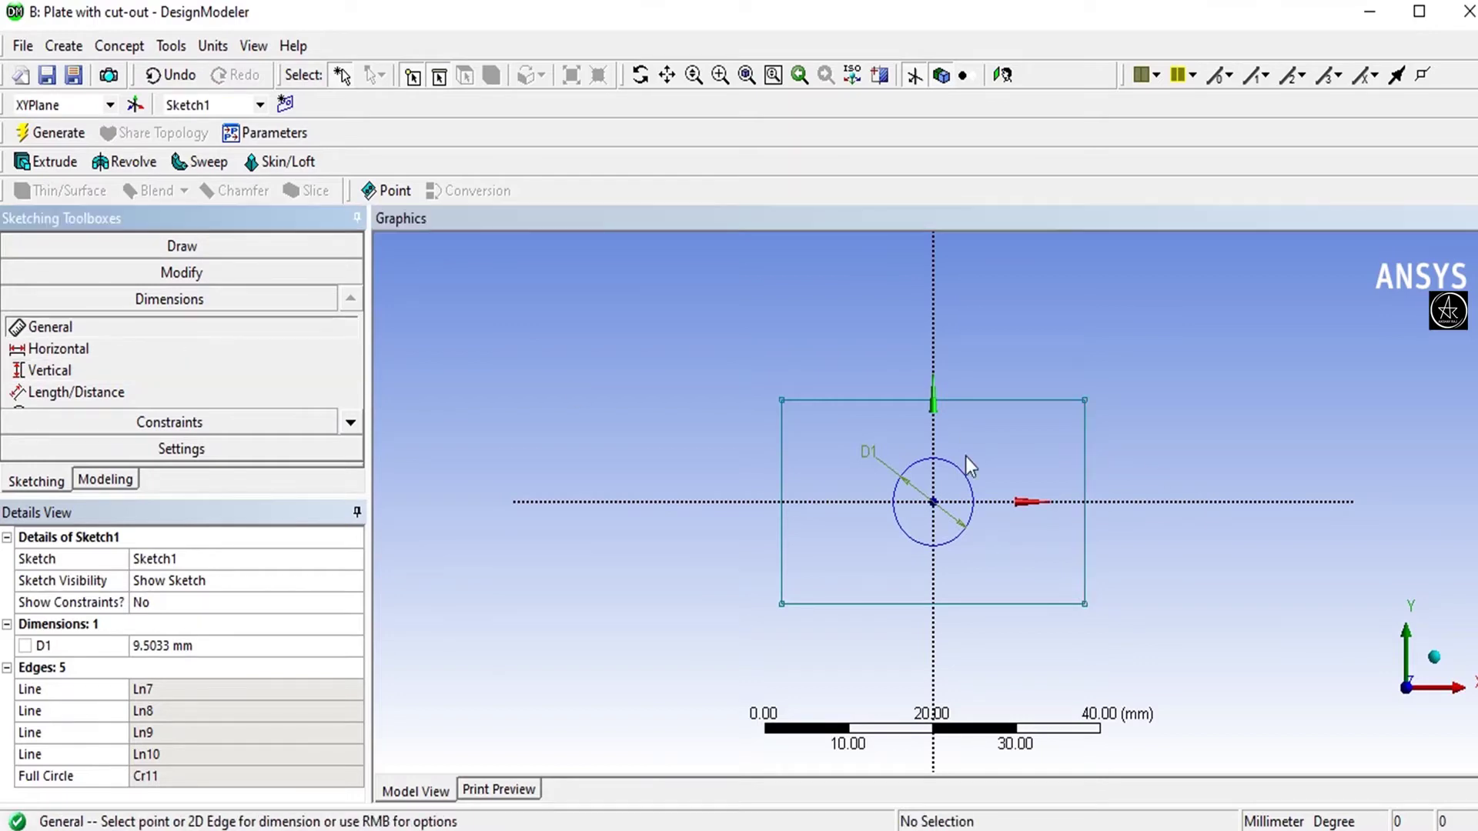
left_click(1086, 498)
left_click(1180, 483)
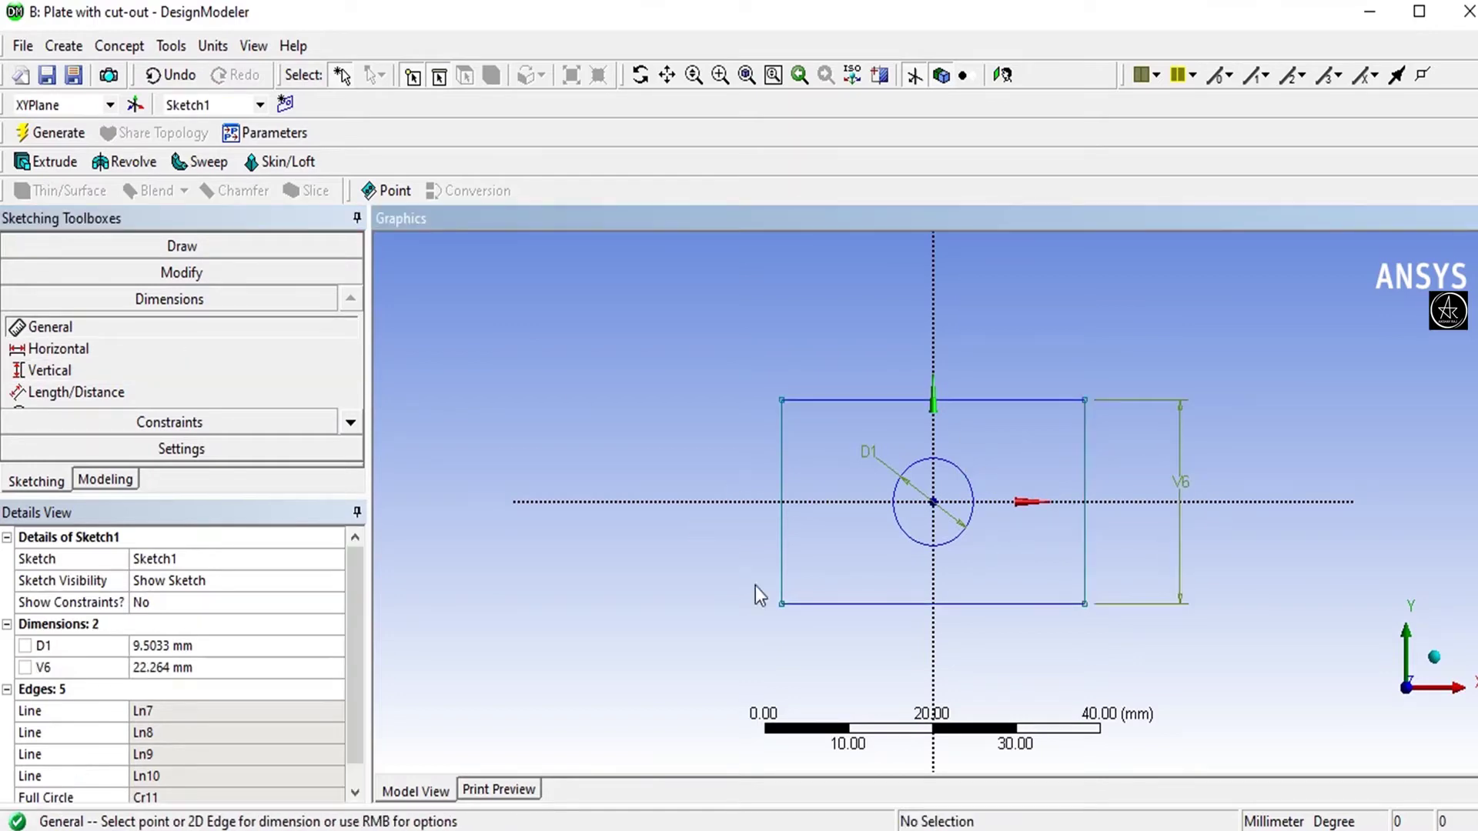
left_click(871, 605)
left_click(908, 641)
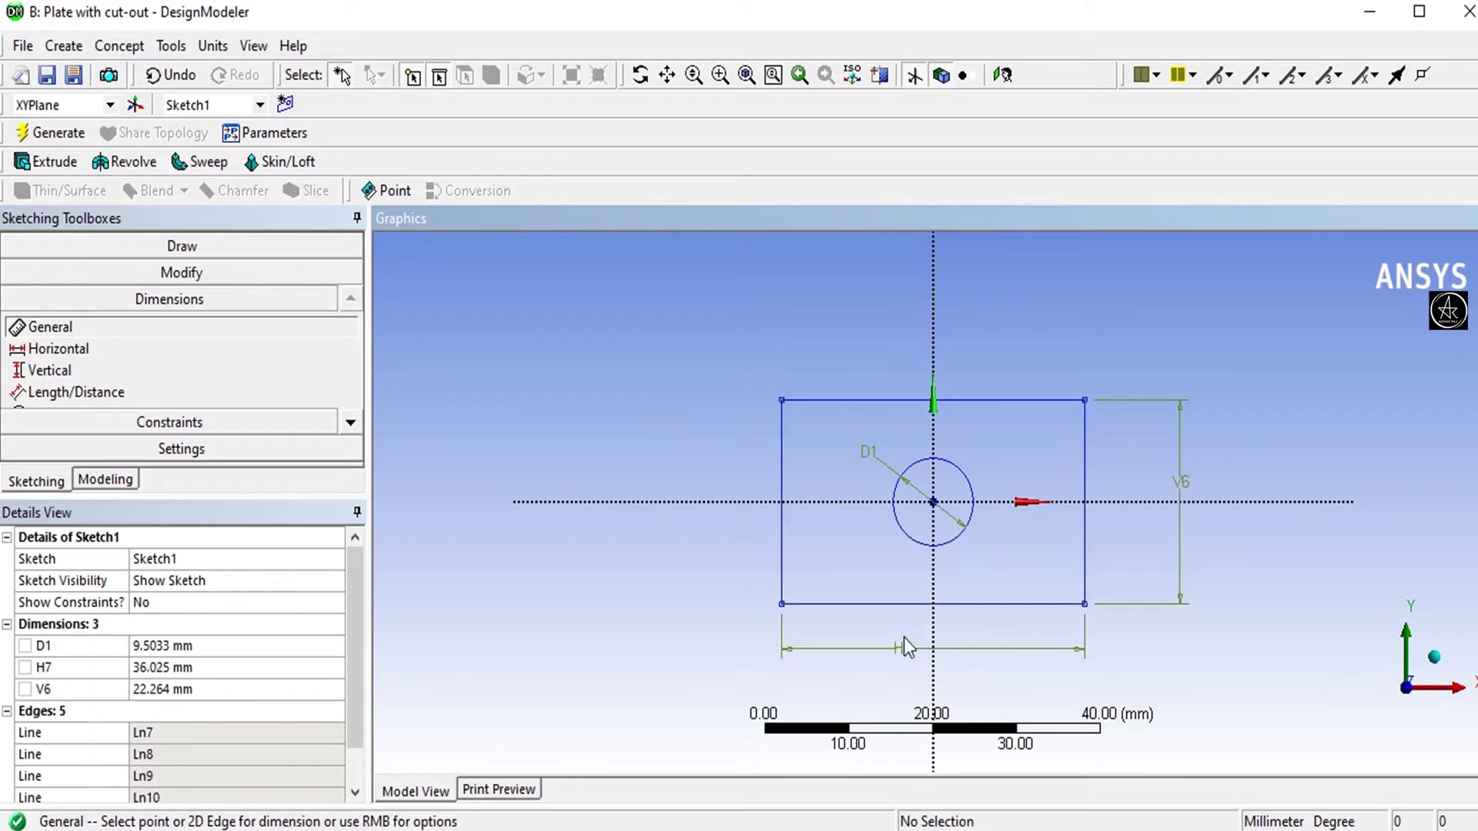
Step: Set the rectangle's height to 100 mm and its width to 150 mm
left_click(243, 690)
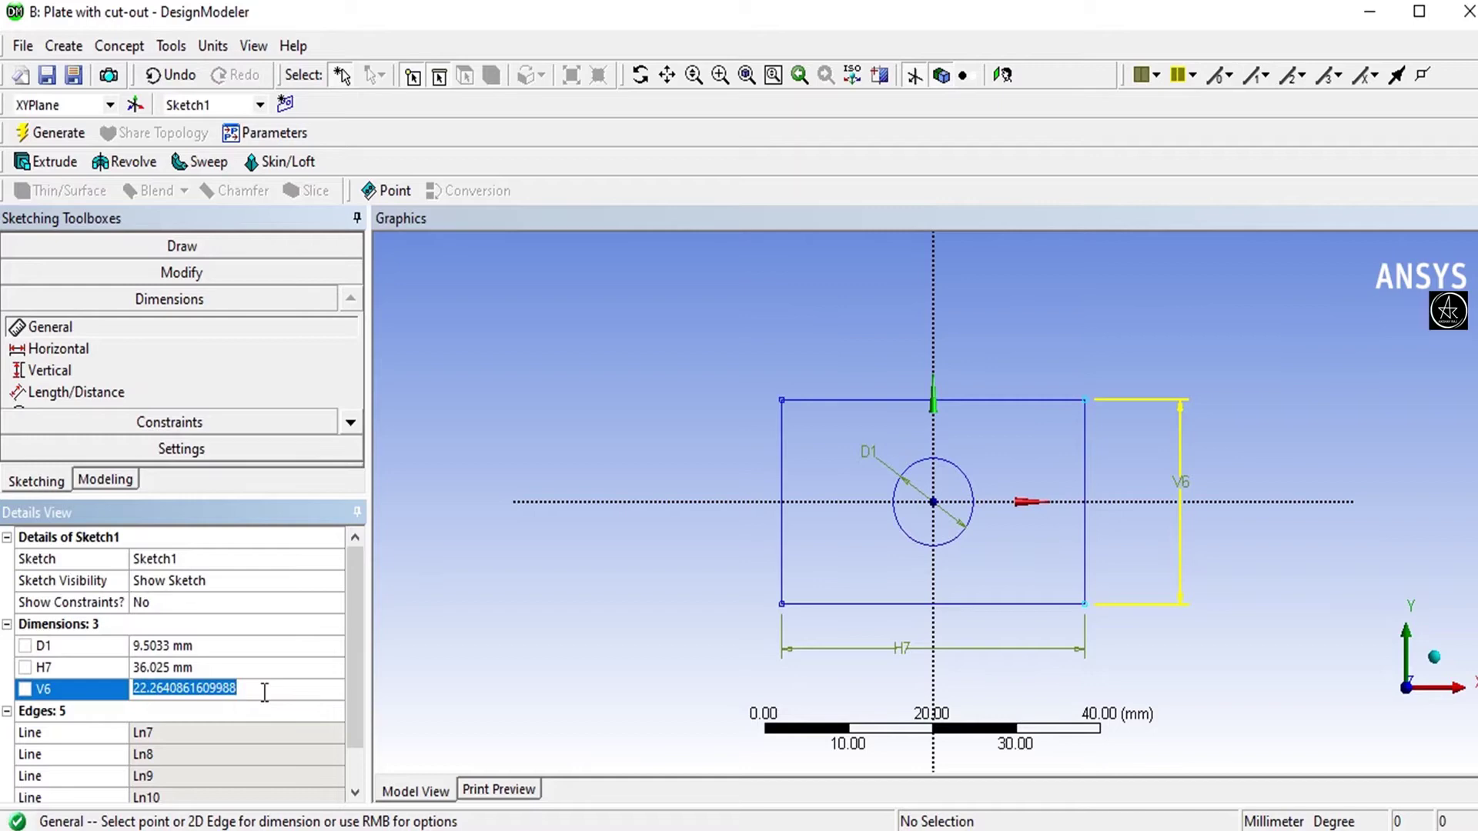
type("100")
key("Return")
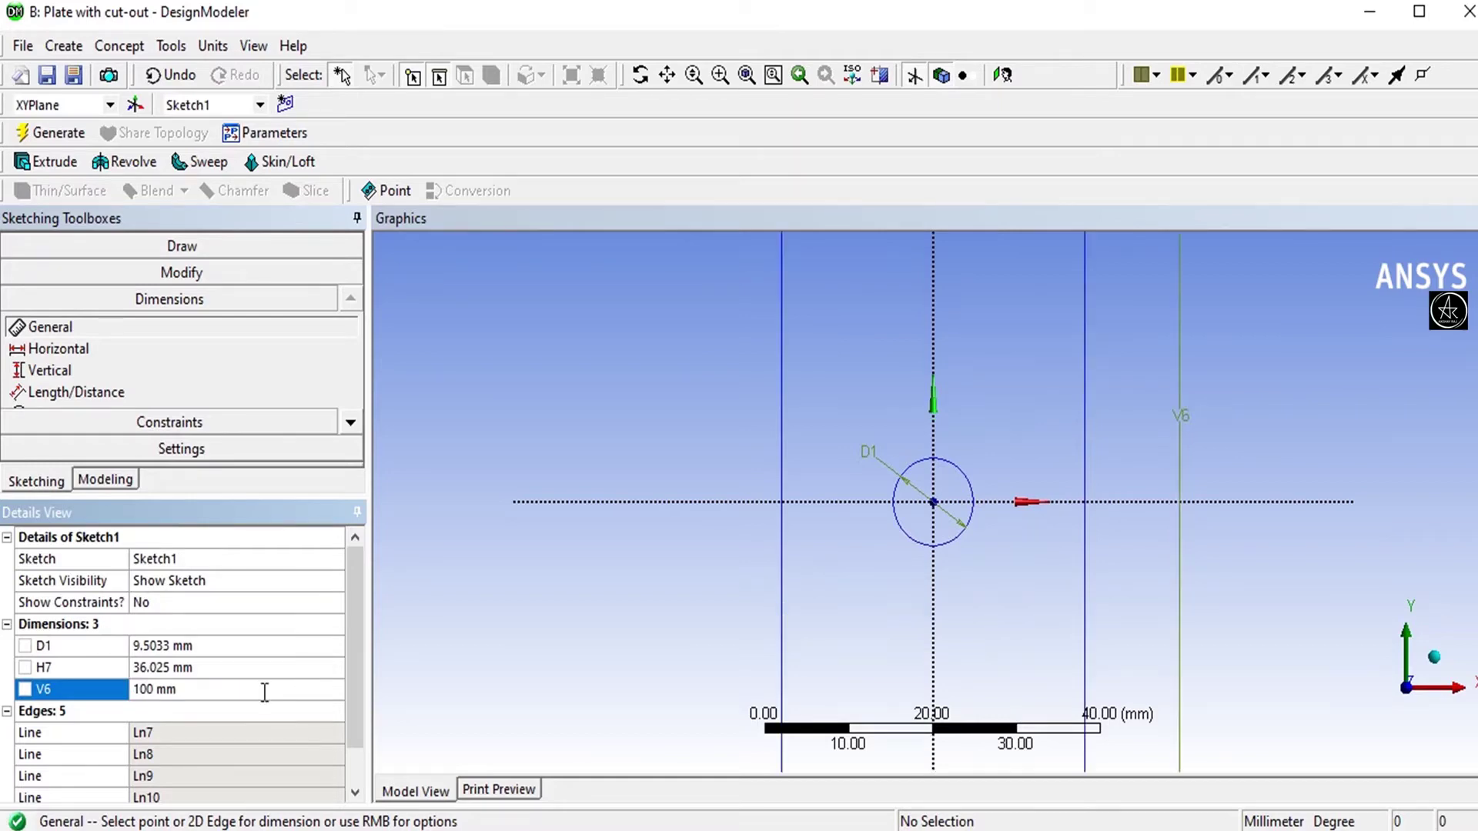
left_click(243, 668)
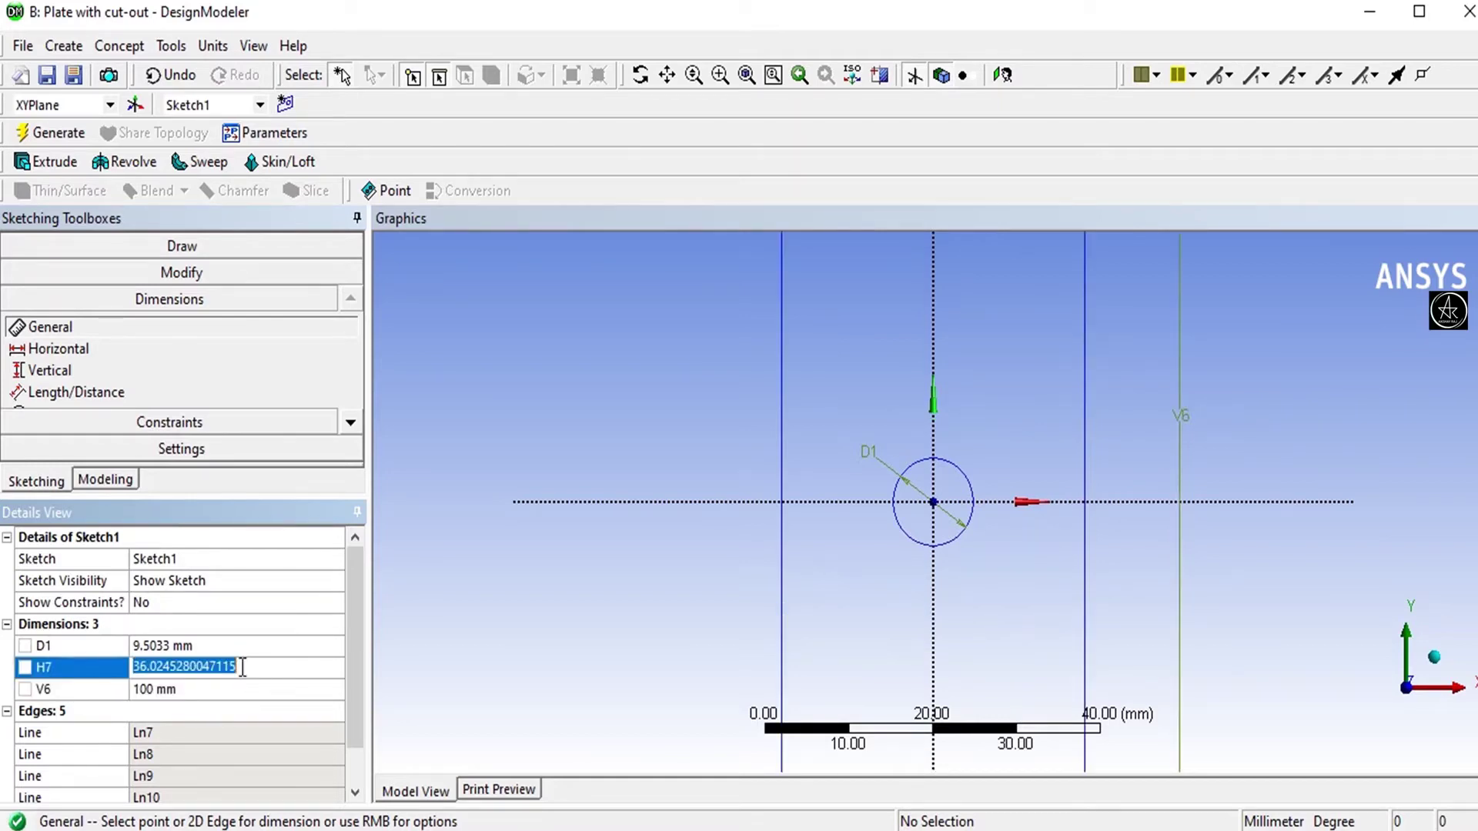
type("150")
key("Return")
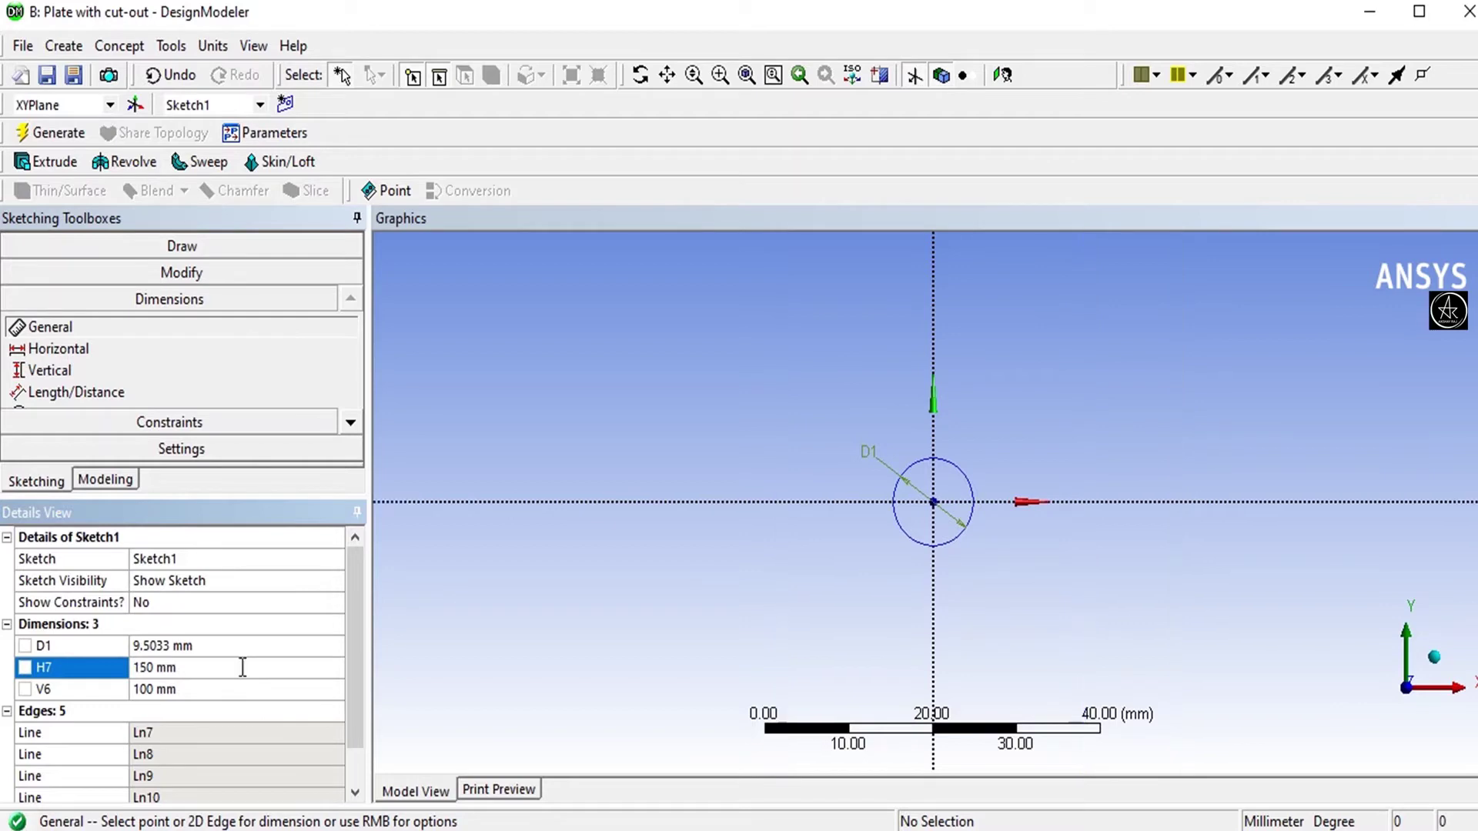
Step: Set the diameter of the central circle to 25 mm
scroll(750, 559, "down", 4)
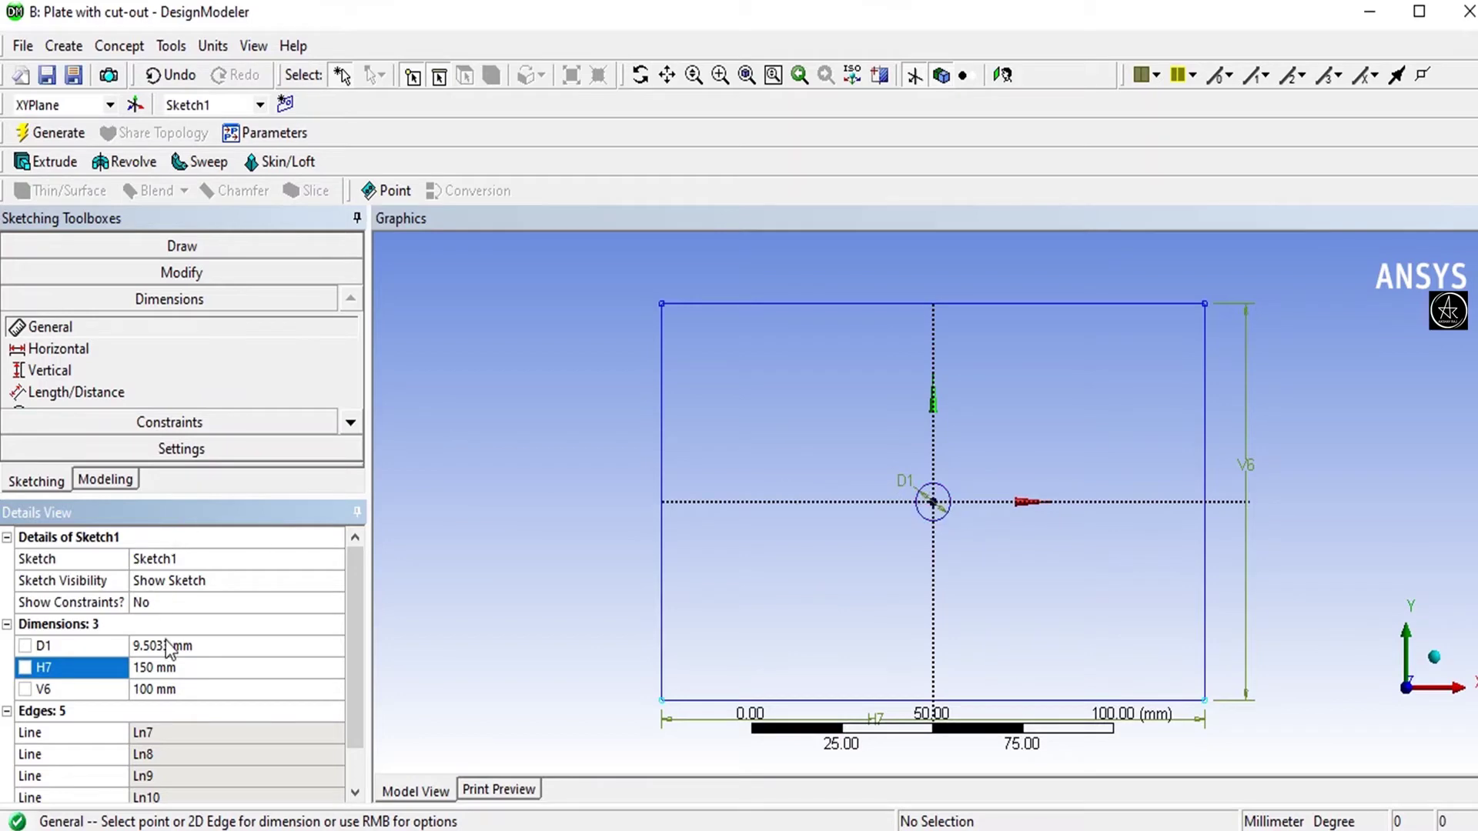
left_click(251, 649)
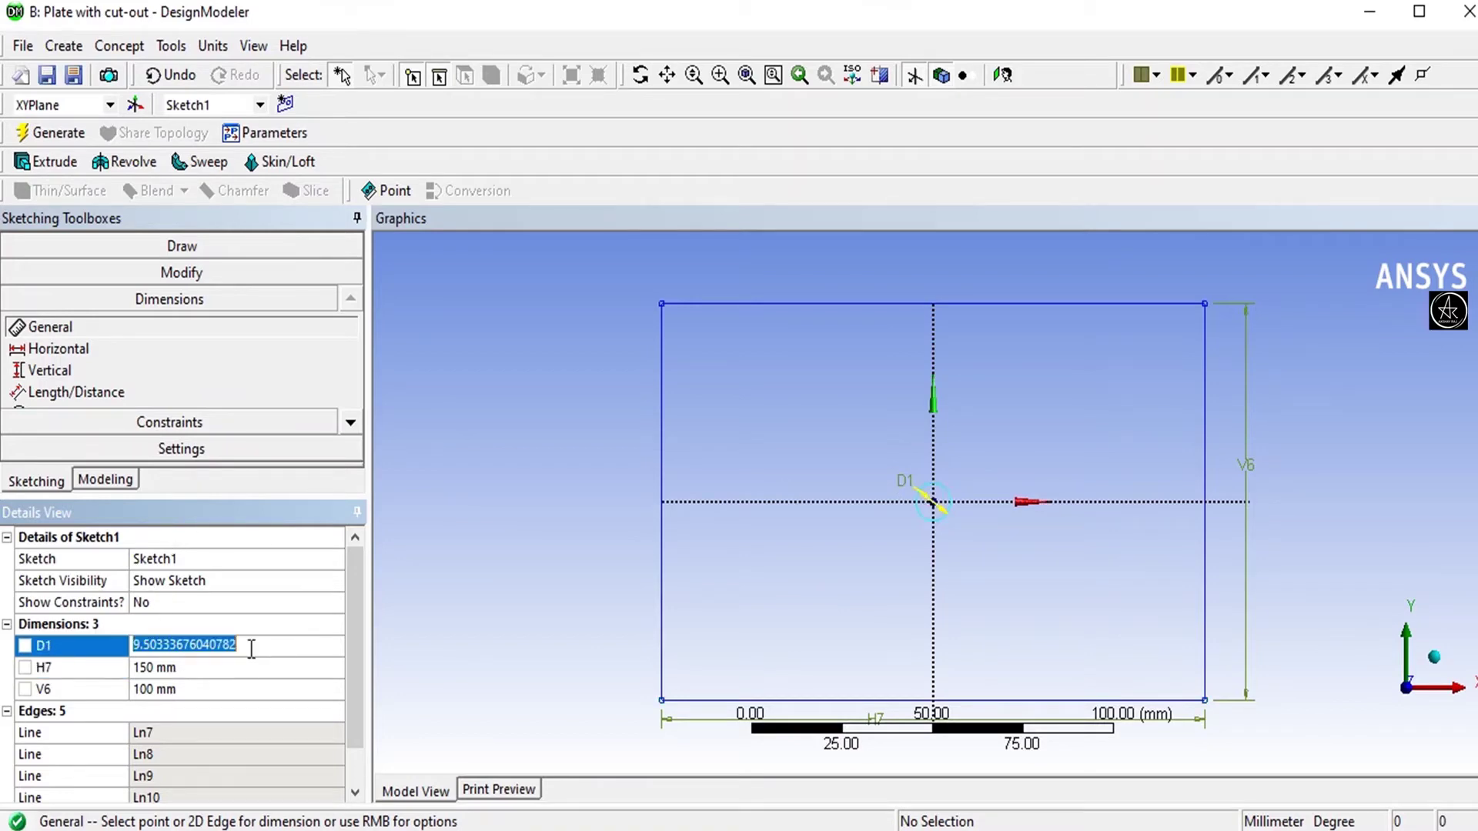
type("25")
key("Return")
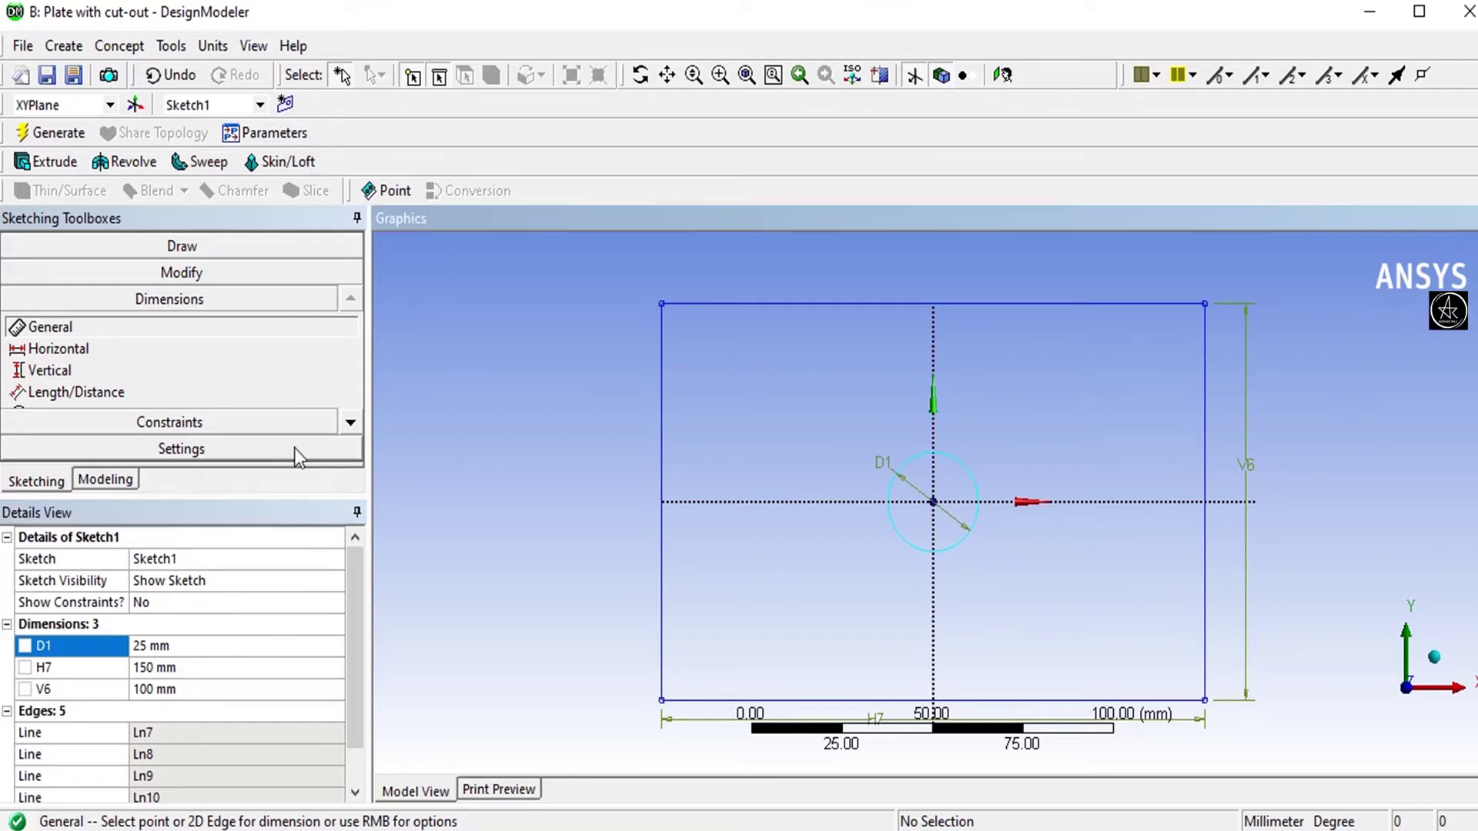
Step: Extrude Sketch1 to a depth of 5 mm with Add Material and generate the plate body
scroll(488, 433, "down", 1)
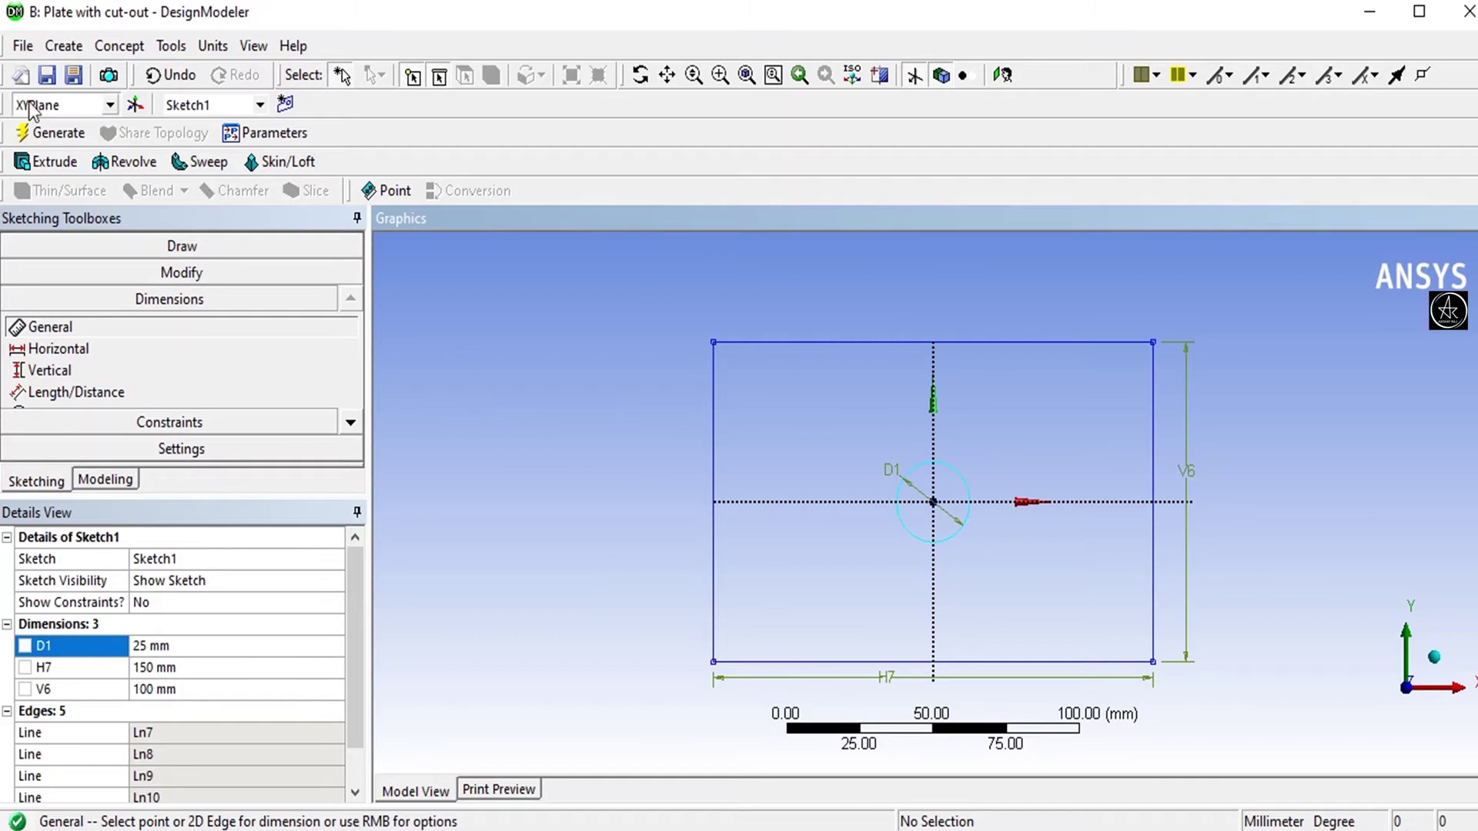
left_click(54, 162)
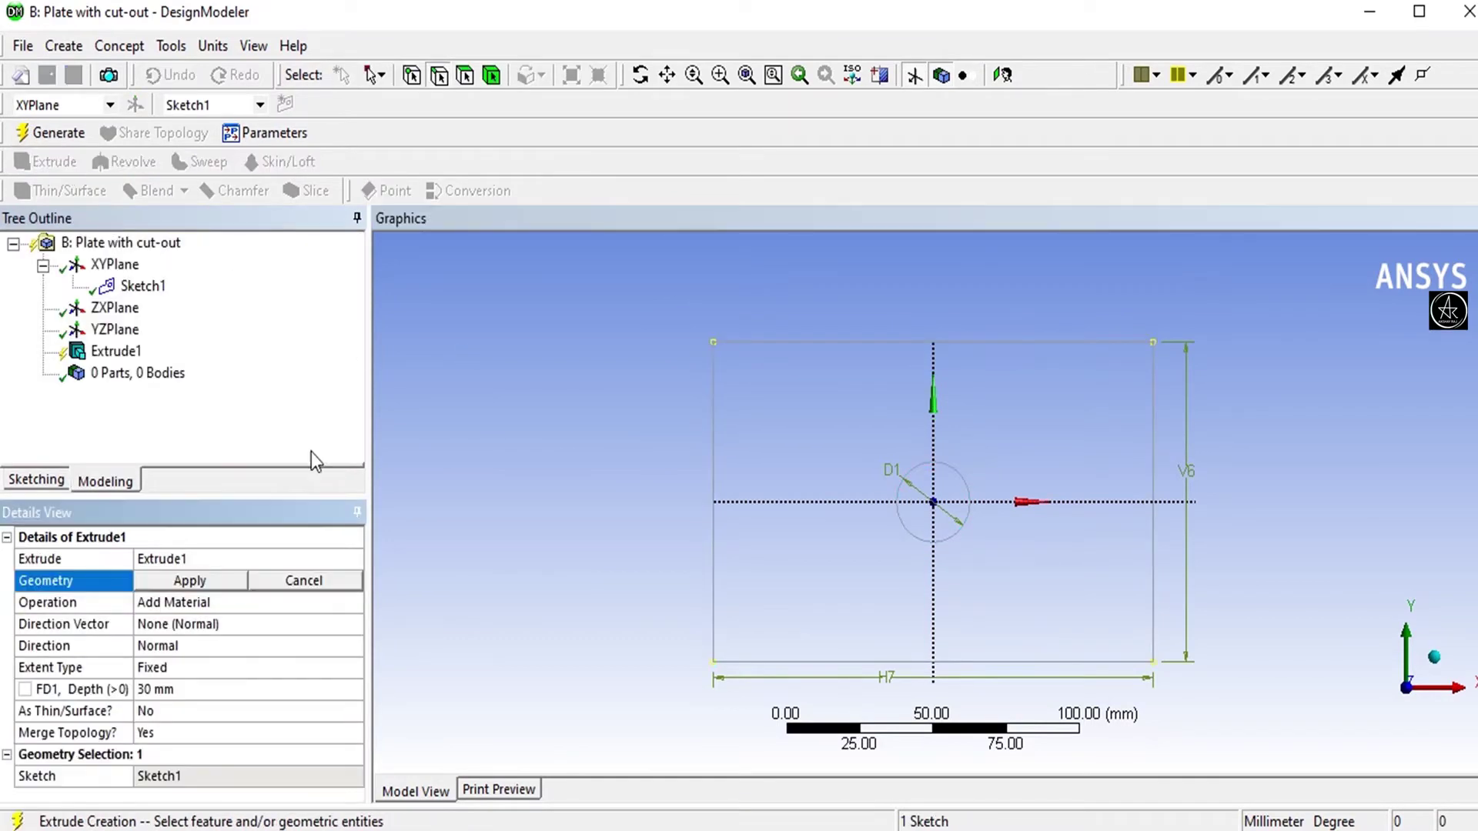
left_click(139, 287)
left_click(190, 582)
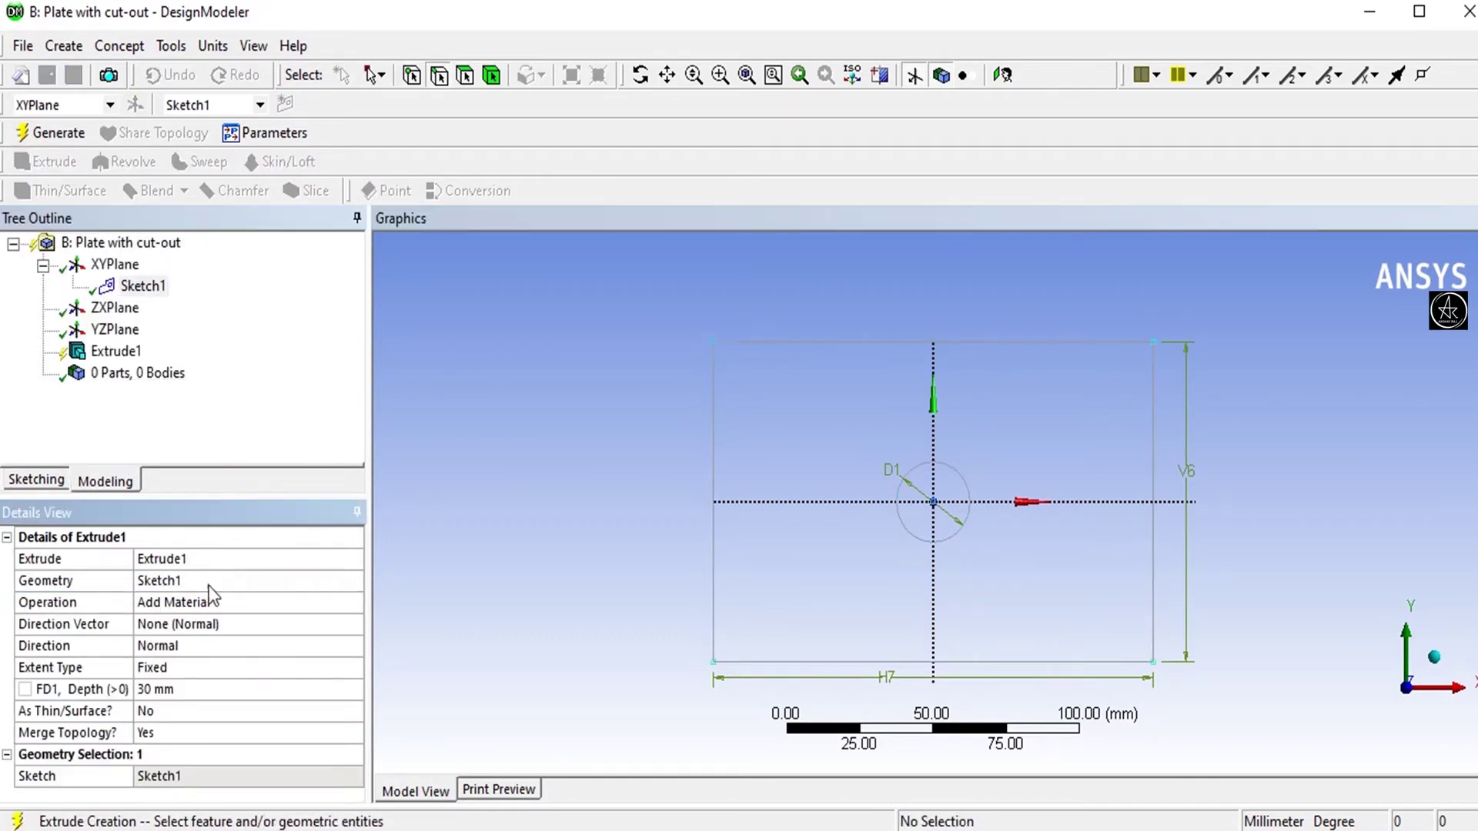
left_click(194, 690)
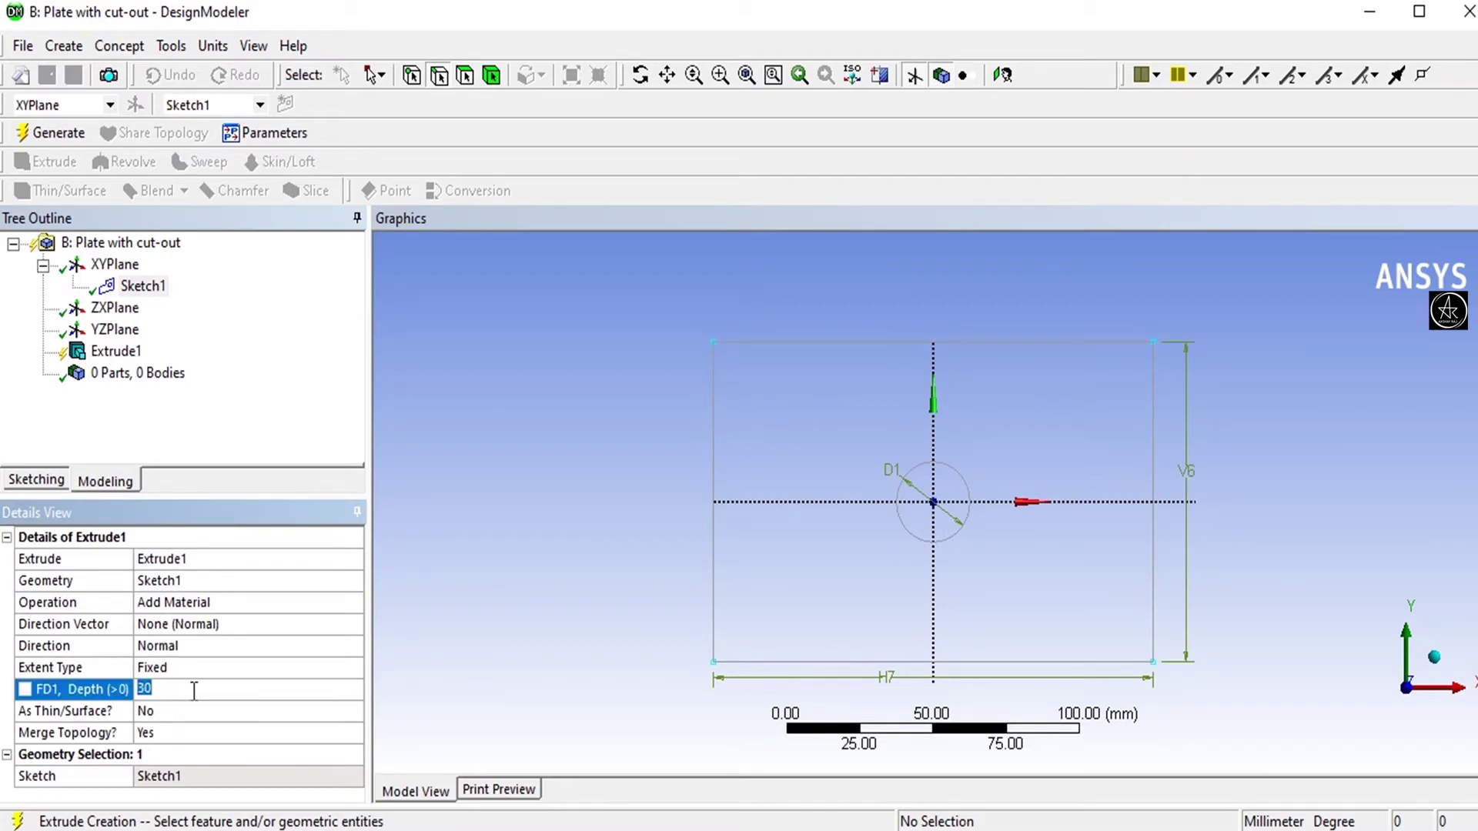
key("Return")
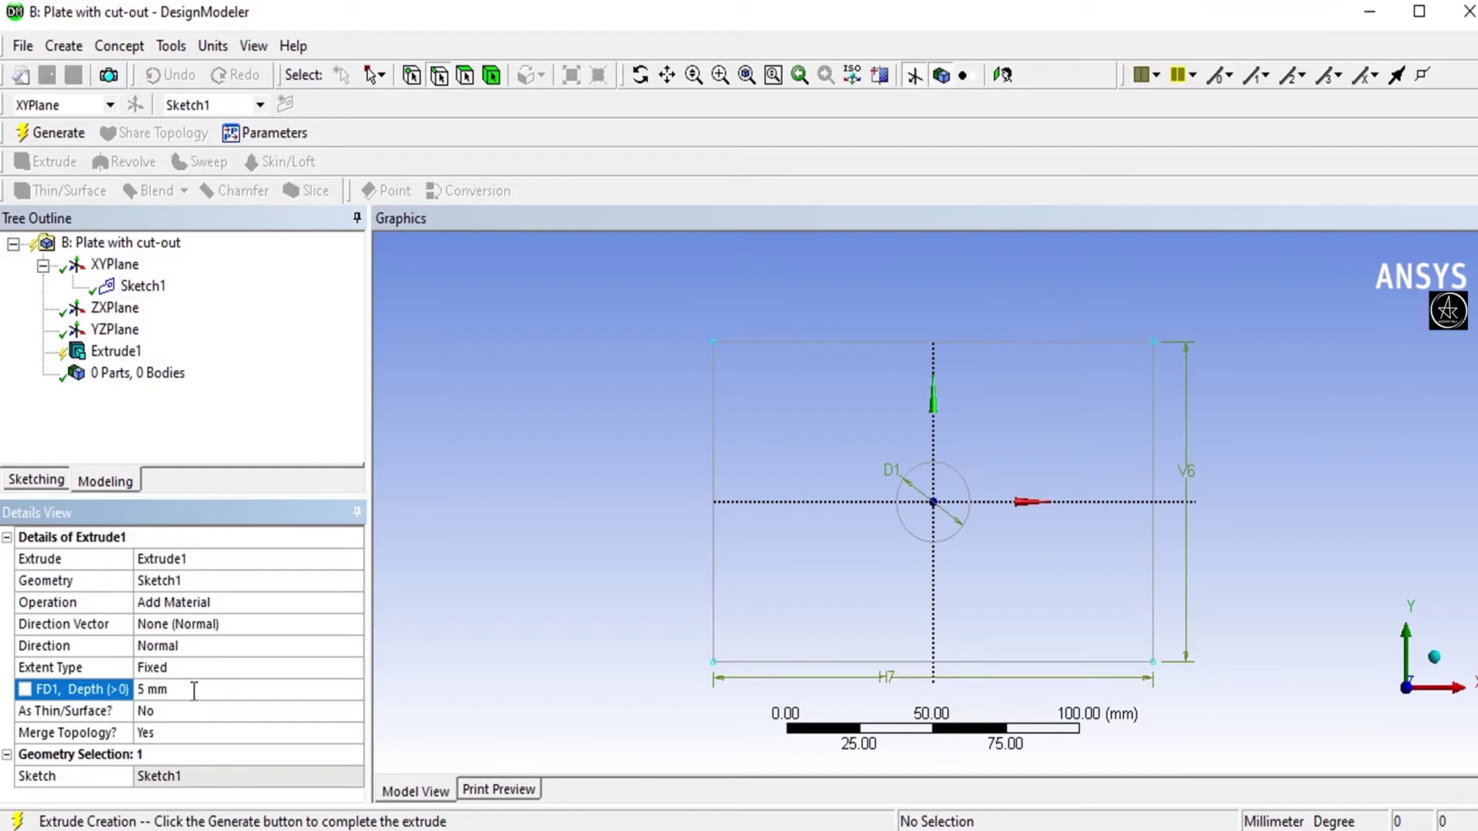
left_click(48, 133)
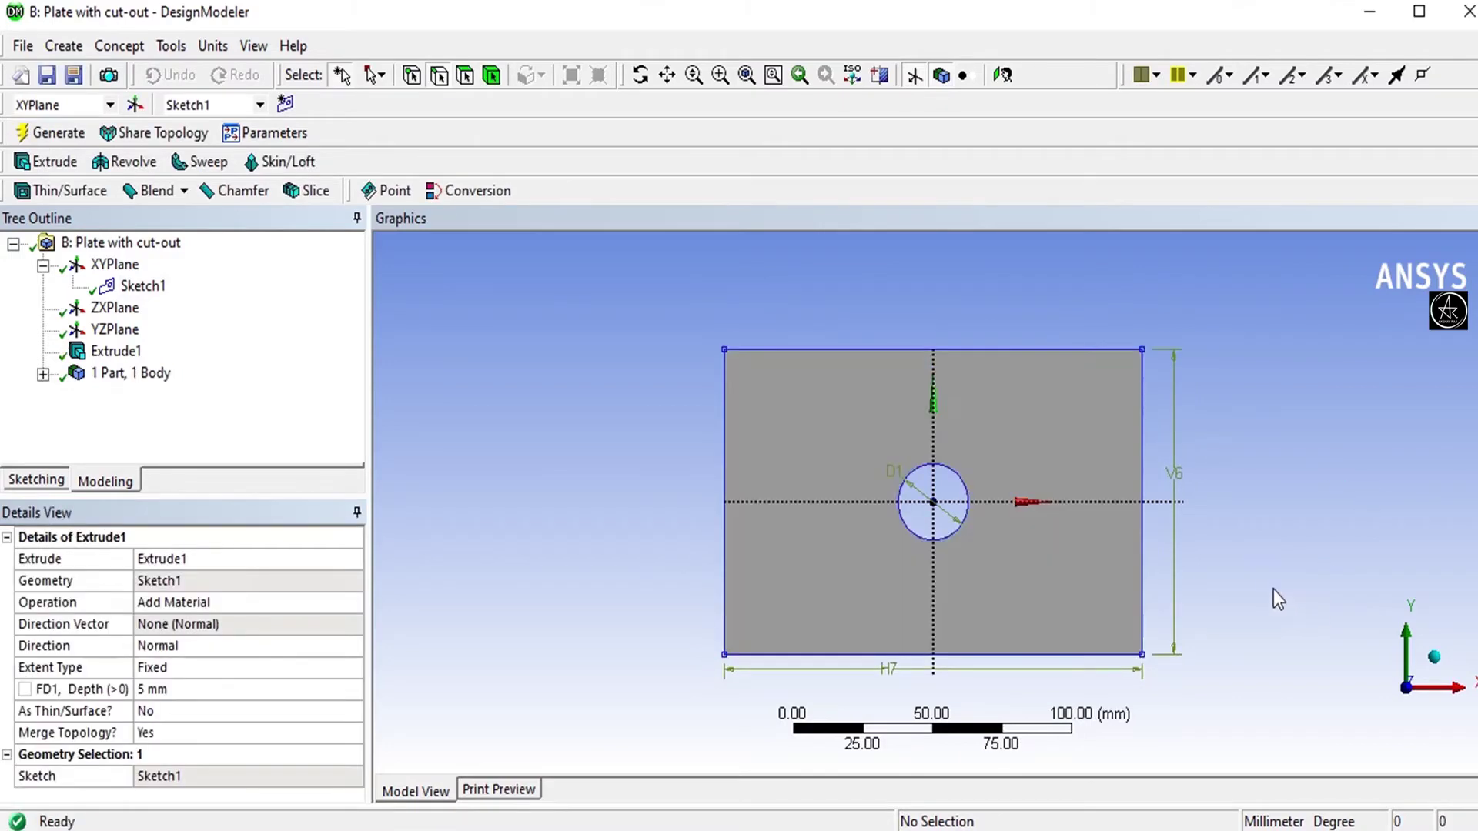
Step: Close DesignModeler and open the Model cell of the Plate with cut-out system in Mechanical
middle_click_drag(1193, 385, 1138, 327)
left_click(23, 46)
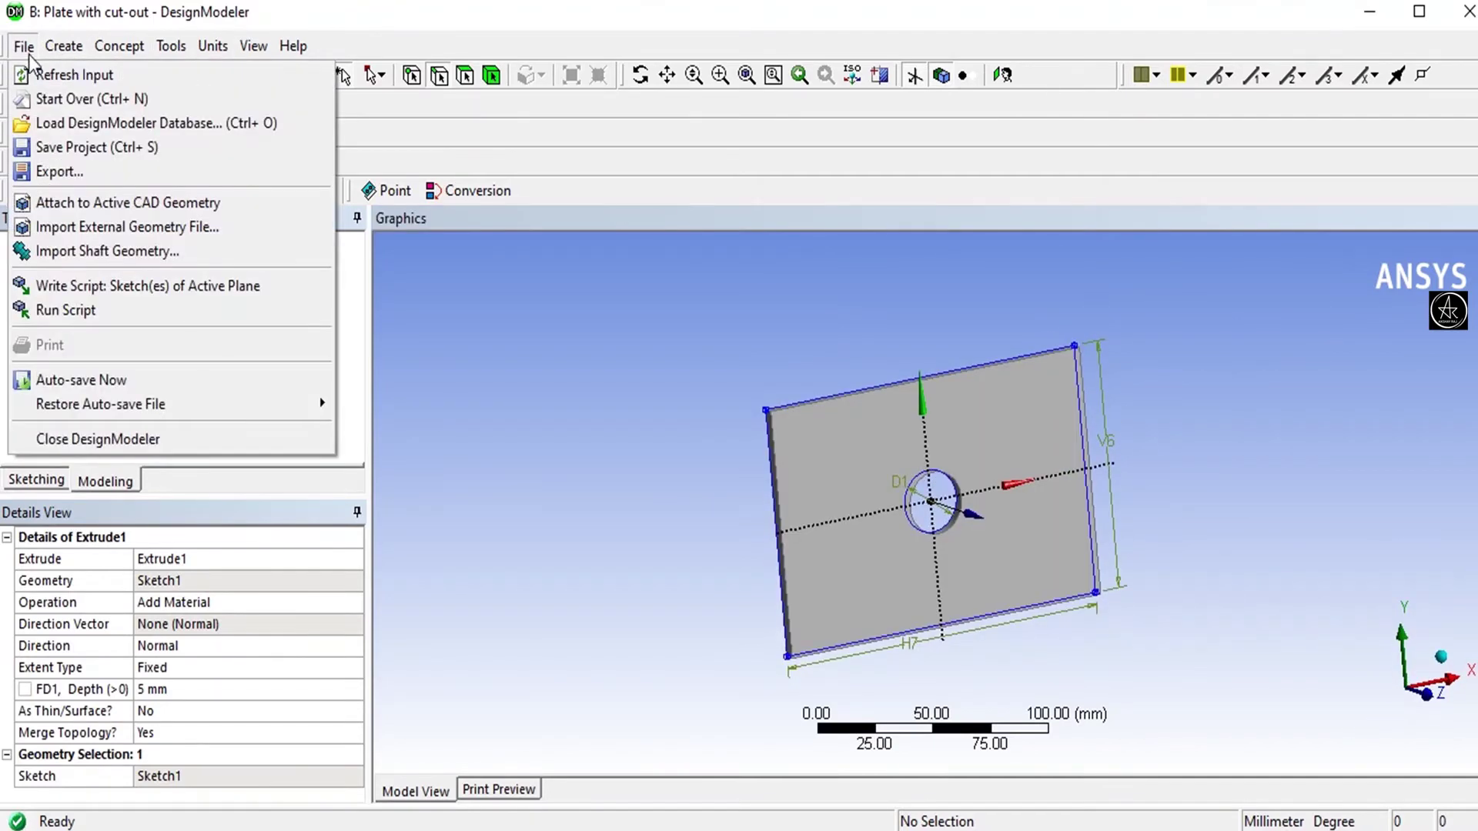
left_click(67, 439)
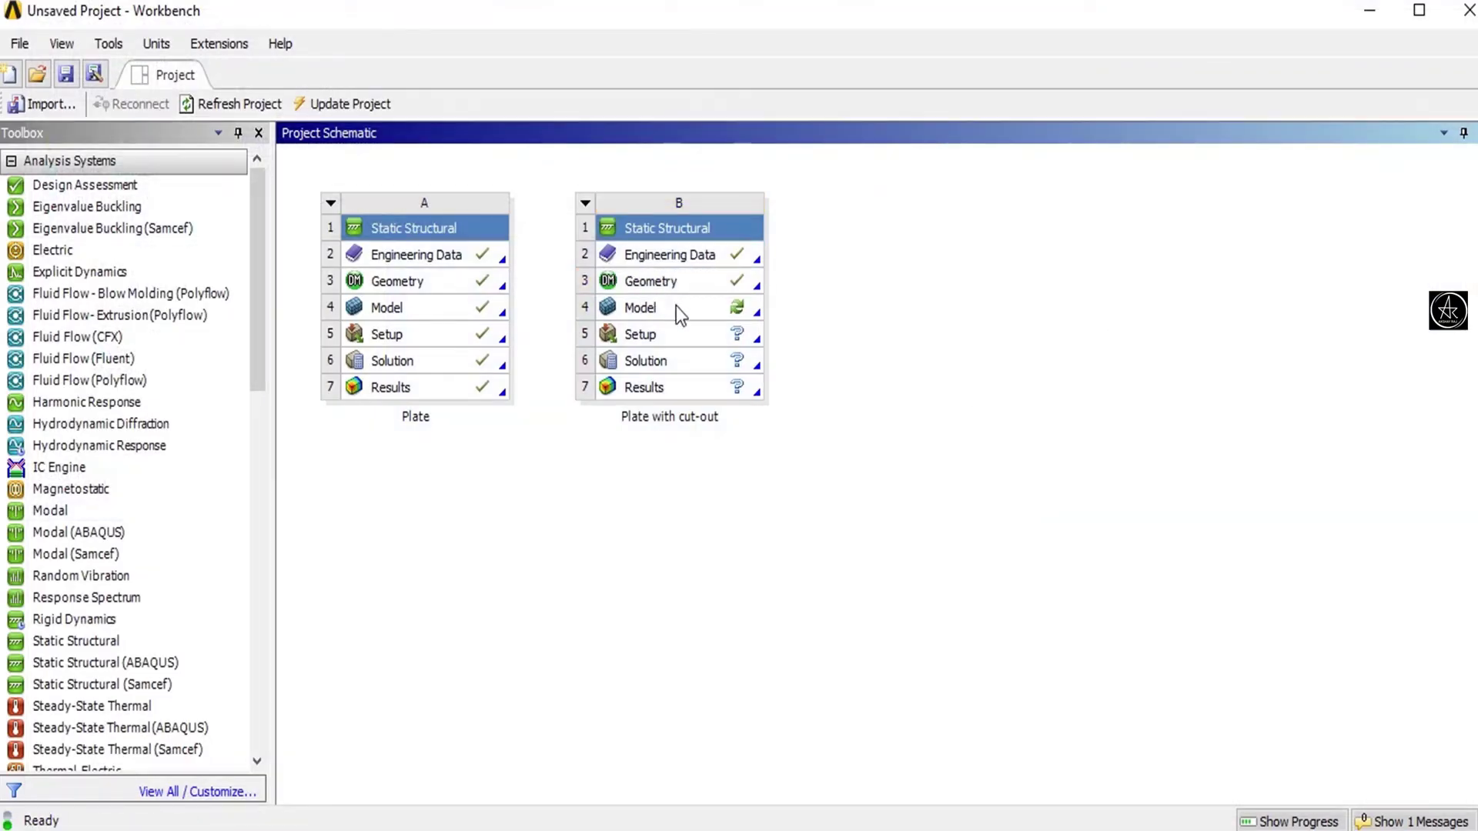
double_click(676, 306)
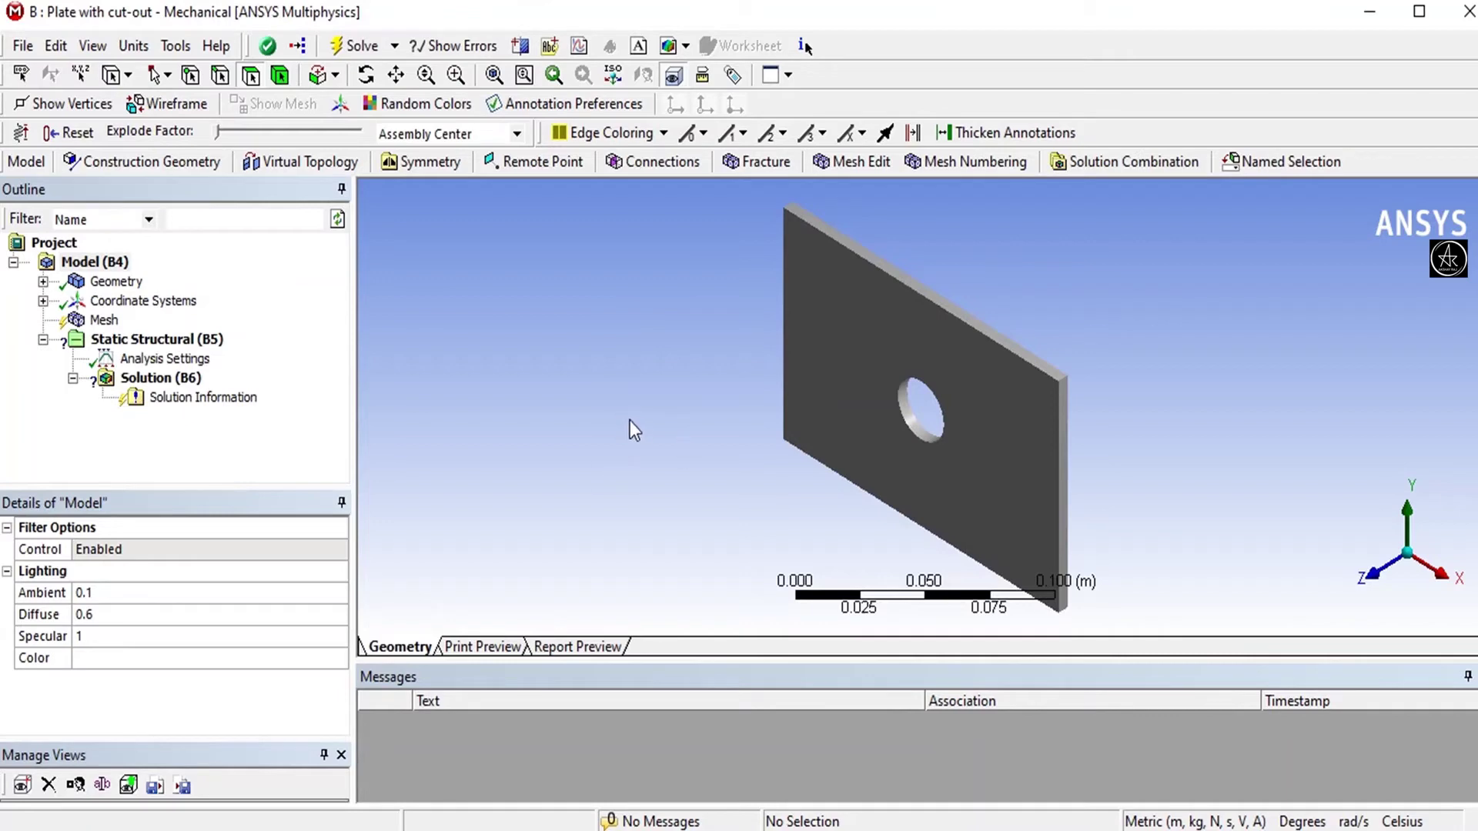
Step: Generate a mesh of the plate with the default mesh settings
mouse_move(1092, 464)
middle_mouse_down()
mouse_move(1165, 406)
mouse_move(1230, 439)
mouse_move(1086, 472)
middle_mouse_up()
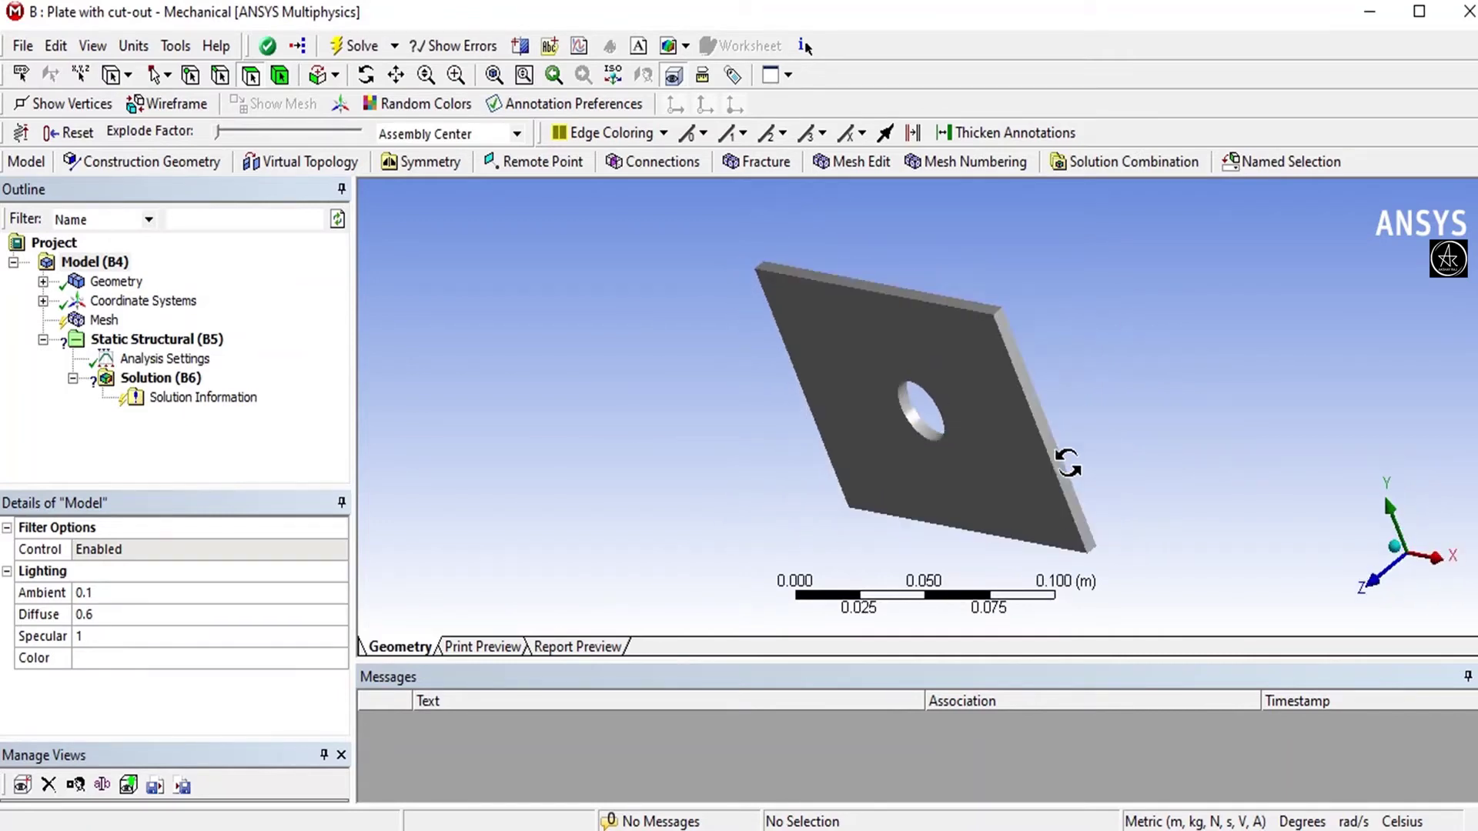
right_click(103, 322)
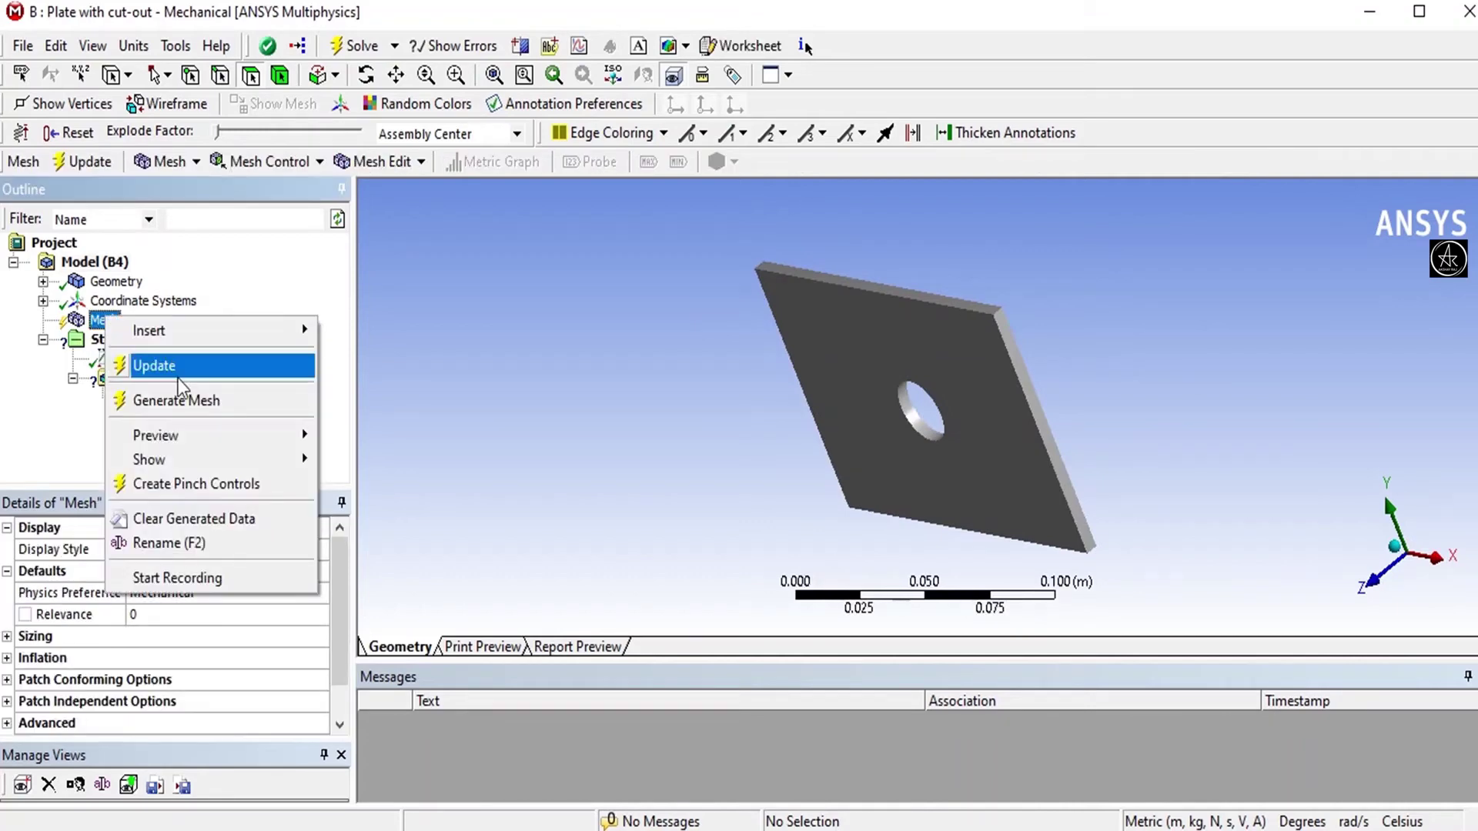
left_click(183, 419)
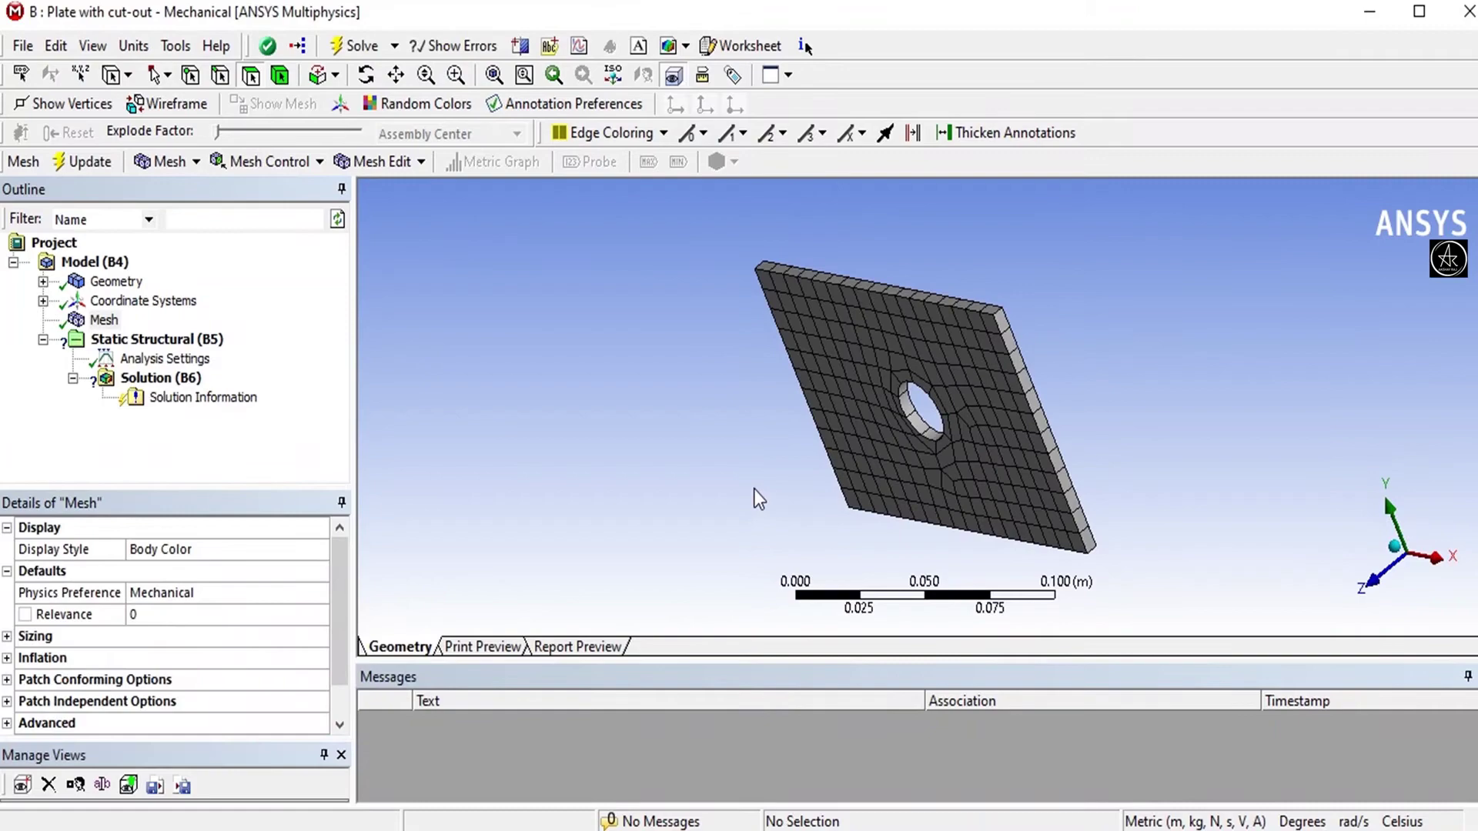
middle_click_drag(692, 420, 804, 371)
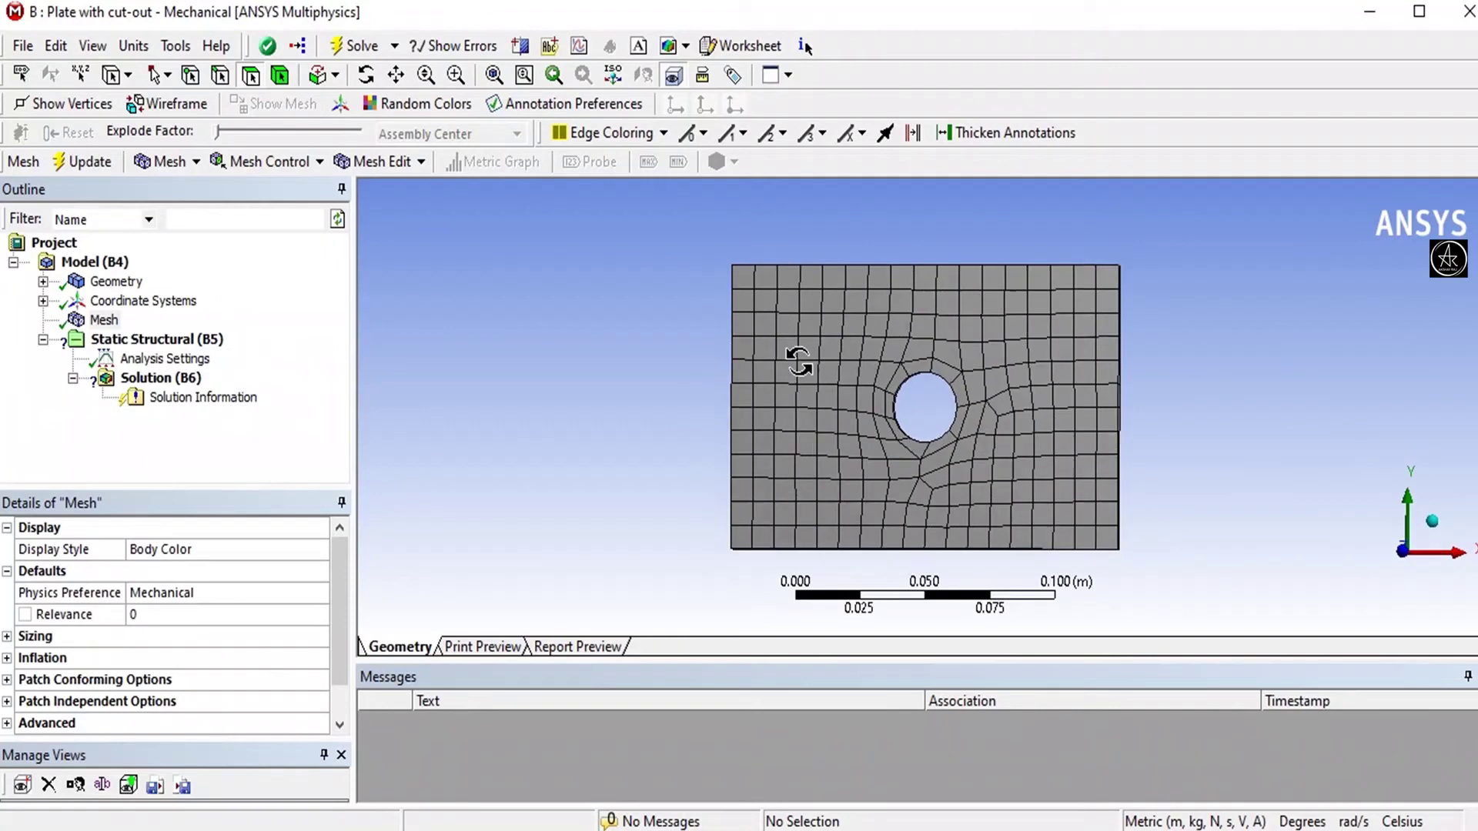
Step: Insert a Face Meshing control under the mesh and scope it to the plate's front face
right_click(117, 323)
mouse_move(160, 337)
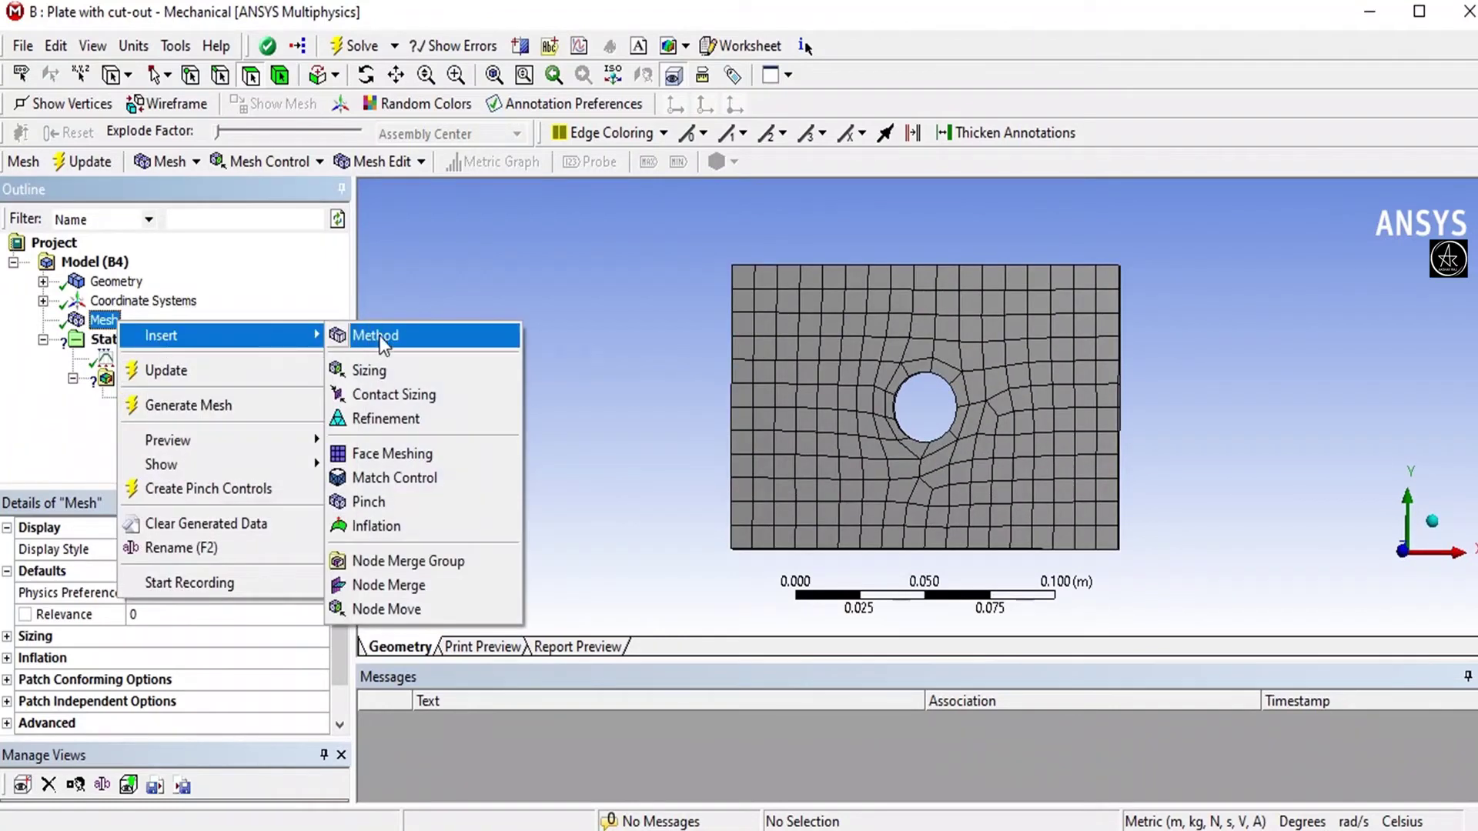
left_click(394, 454)
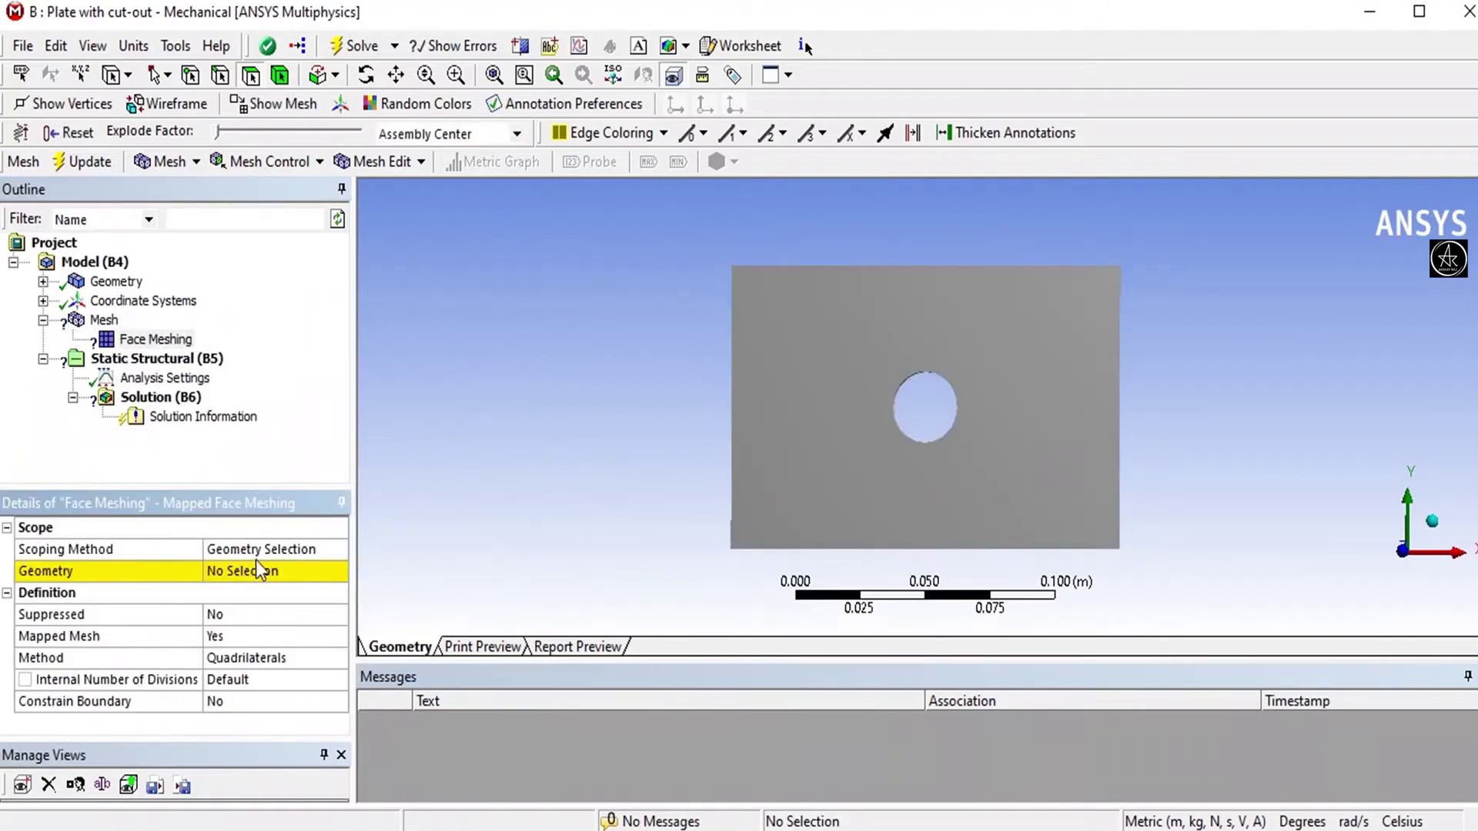
left_click(814, 396)
left_click(297, 570)
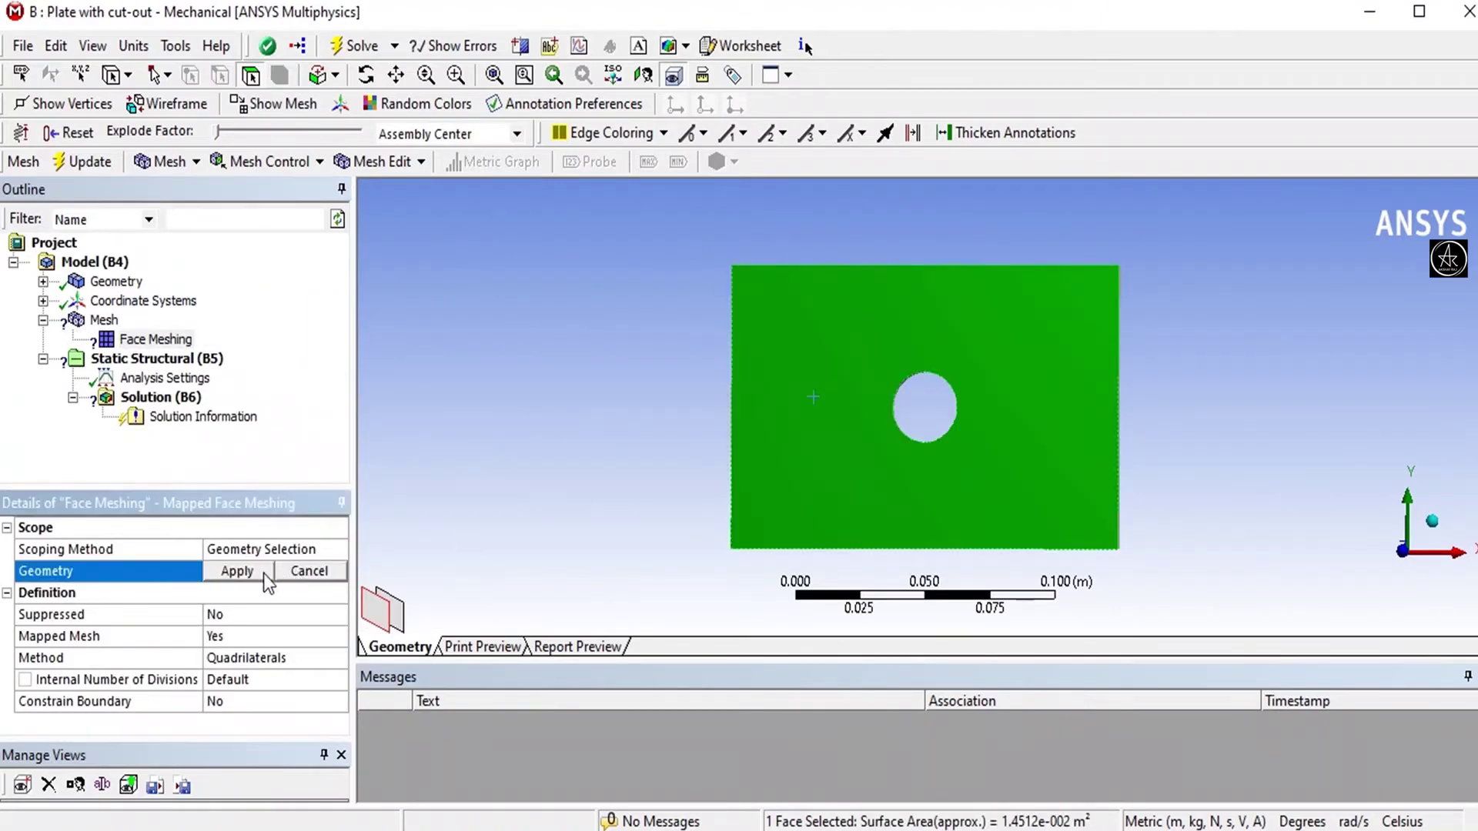
left_click(219, 571)
Step: Insert a mesh Method control scoped to the plate body, keeping the method on Automatic
left_click(103, 320)
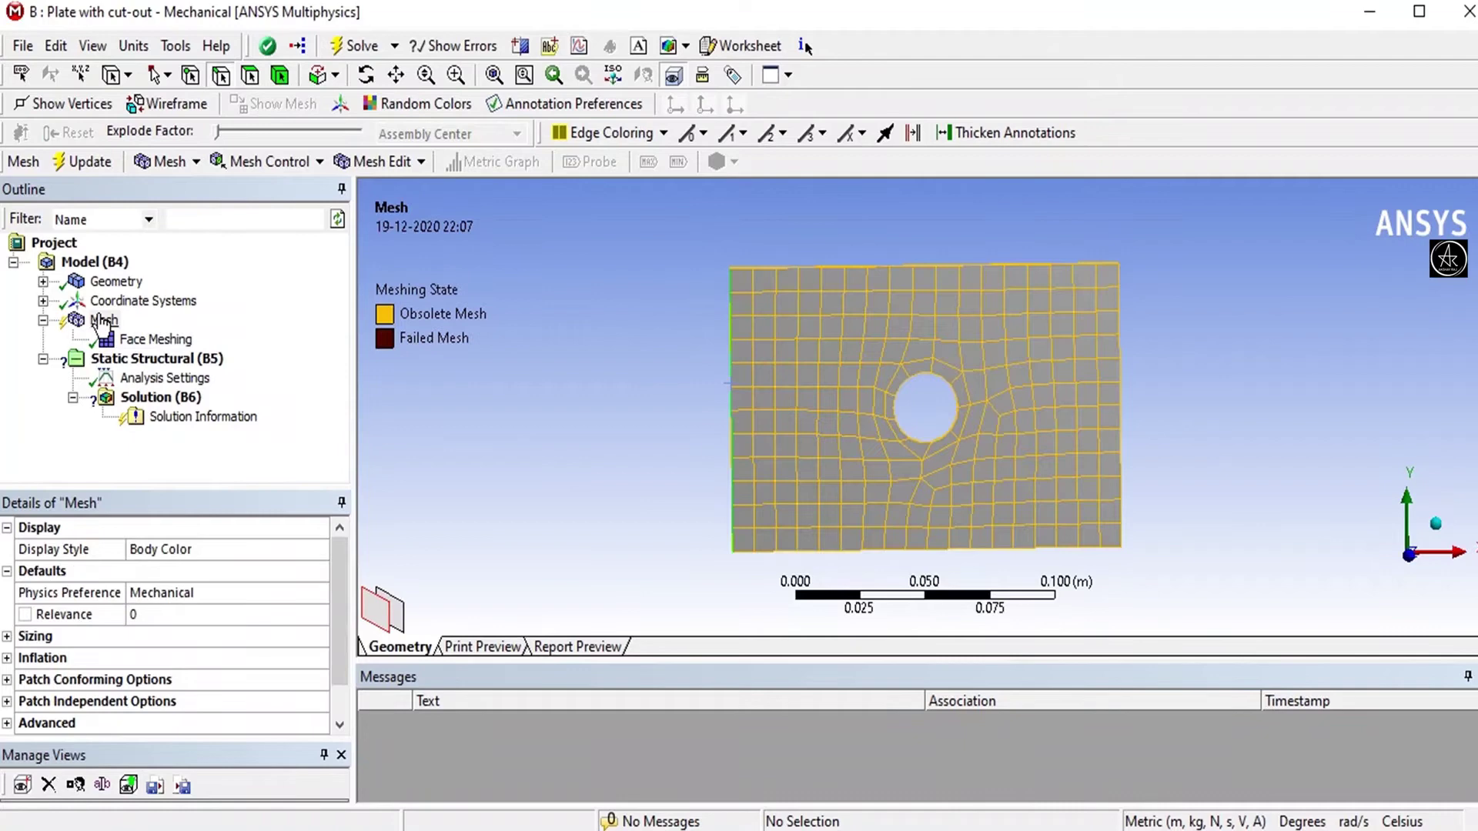
right_click(104, 320)
mouse_move(208, 328)
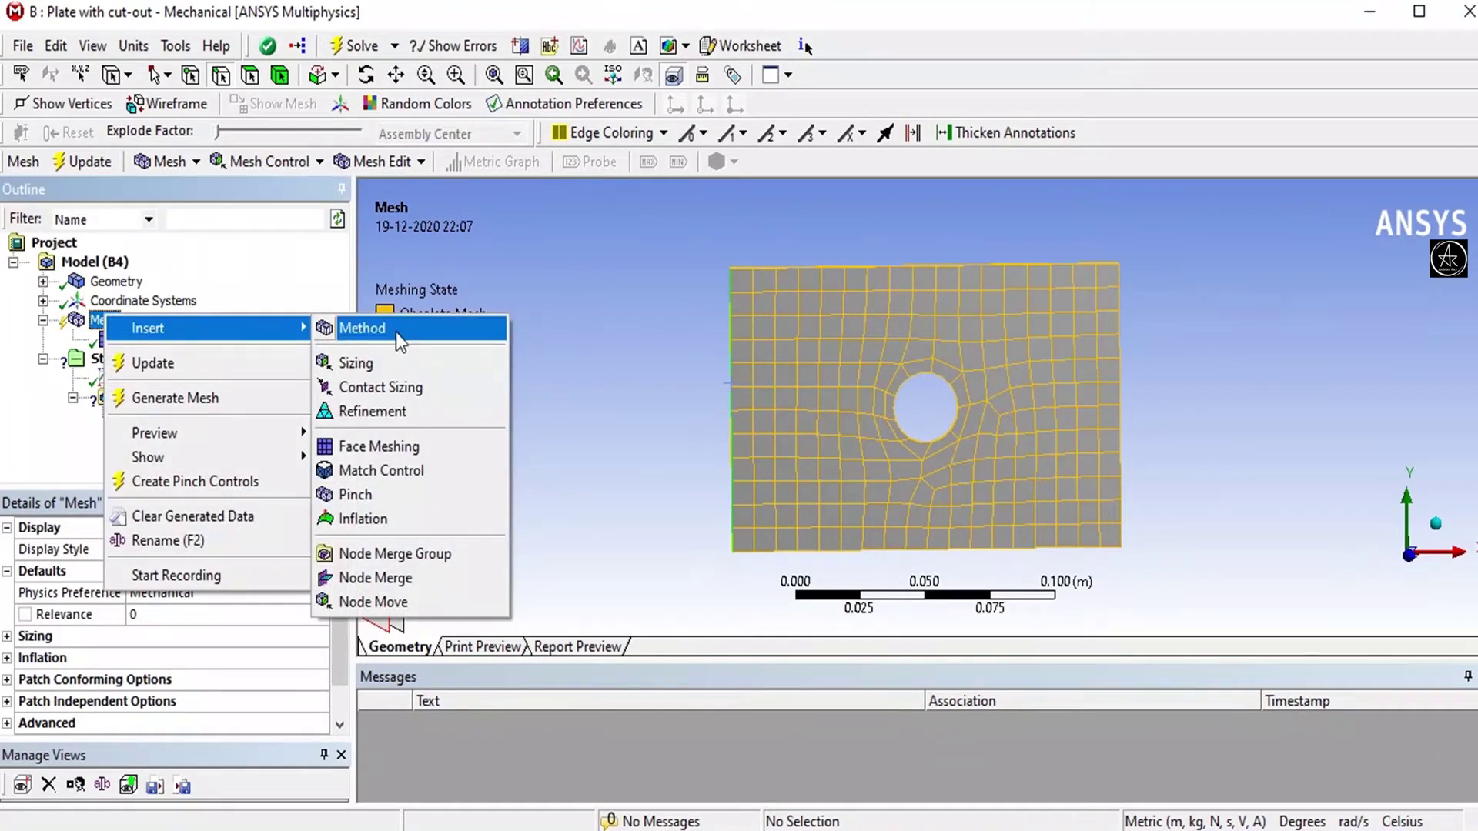
left_click(395, 332)
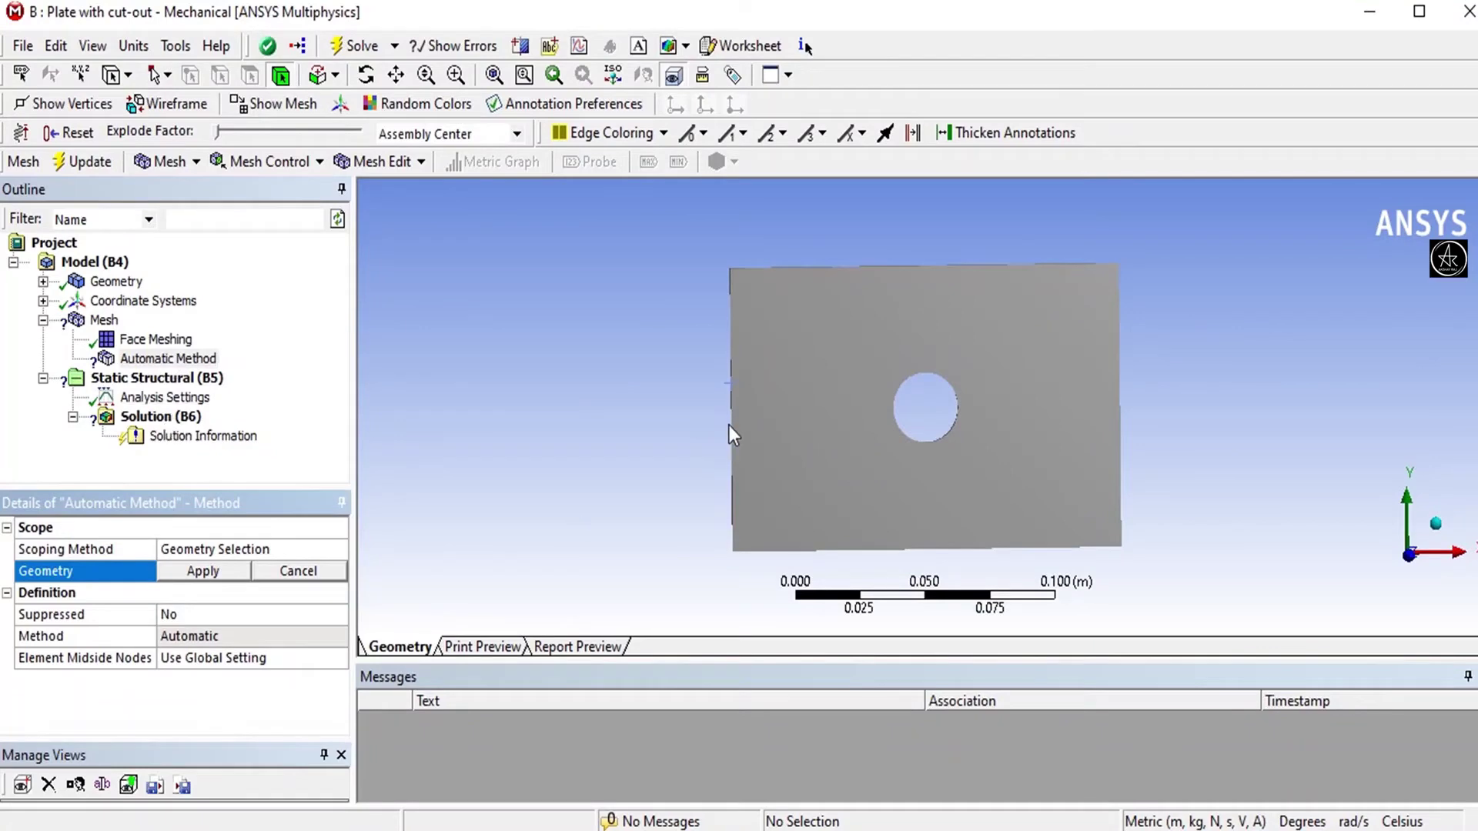
left_click(766, 407)
left_click(240, 573)
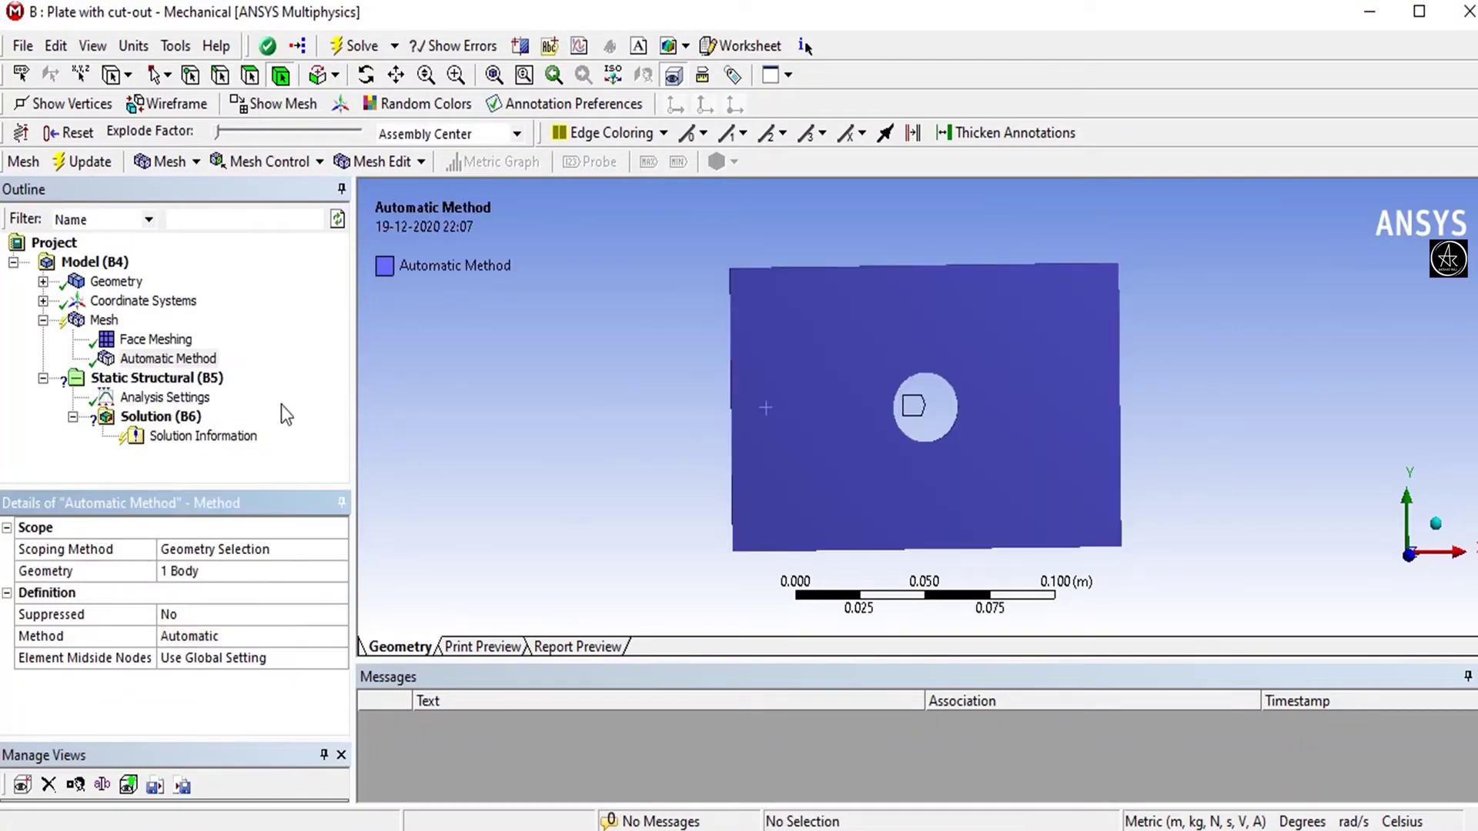
Step: Generate the mesh with the face meshing and method controls and examine the element pattern around the hole
right_click(108, 321)
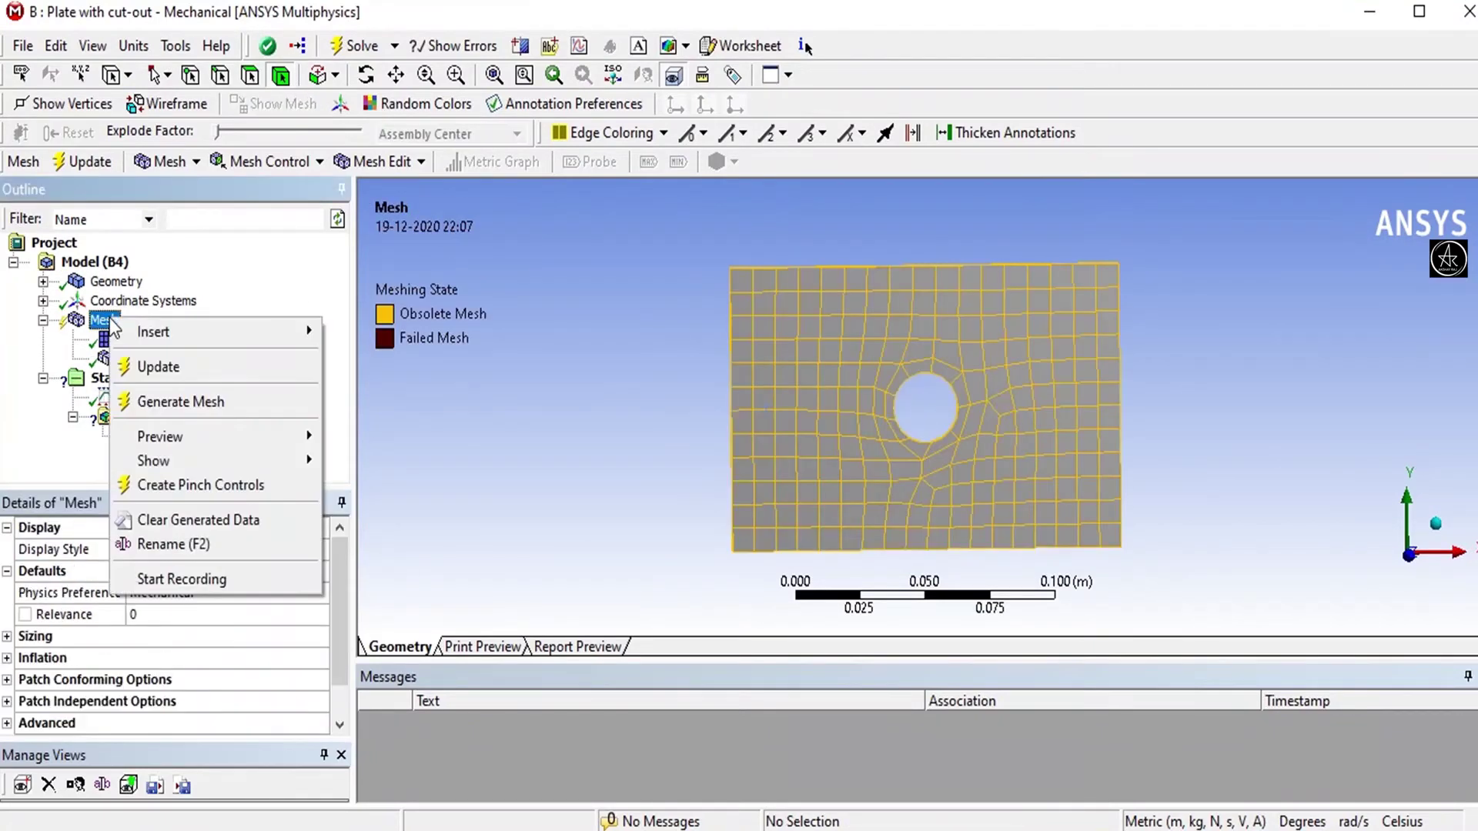
left_click(159, 405)
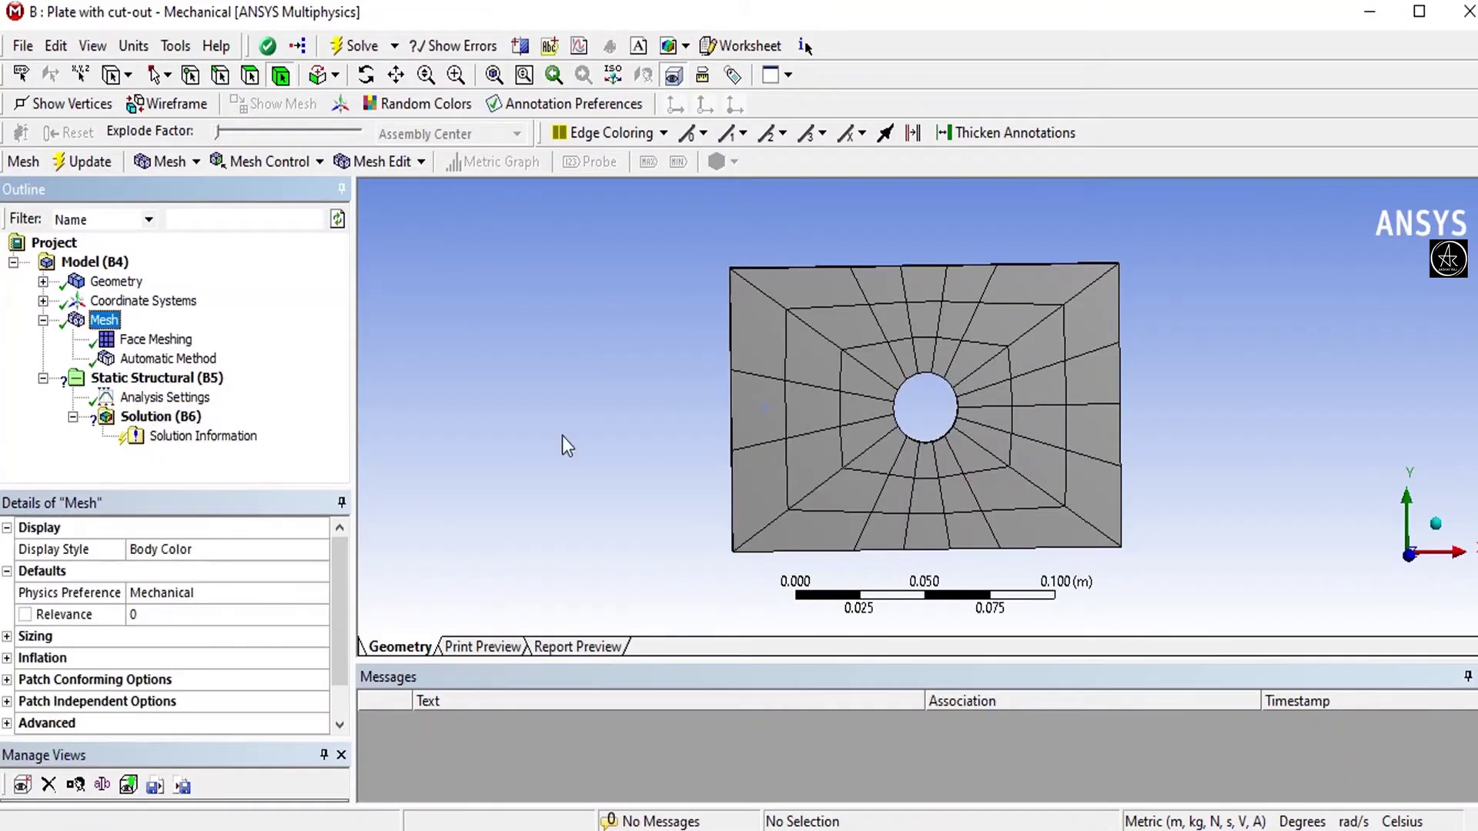
scroll(777, 381, "down", 2)
scroll(769, 376, "up", 4)
scroll(769, 376, "down", 2)
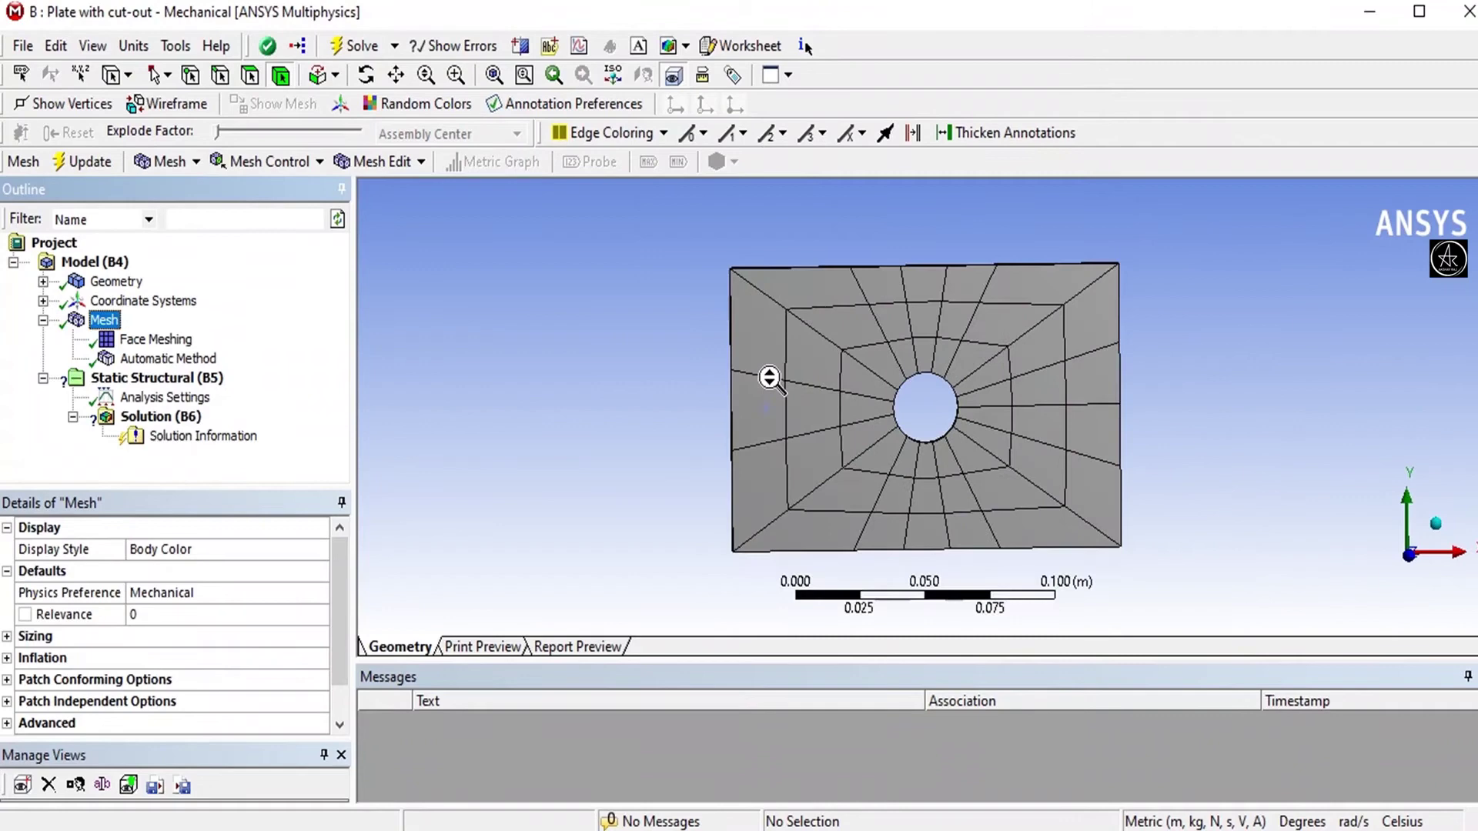
middle_click_drag(618, 334, 577, 356)
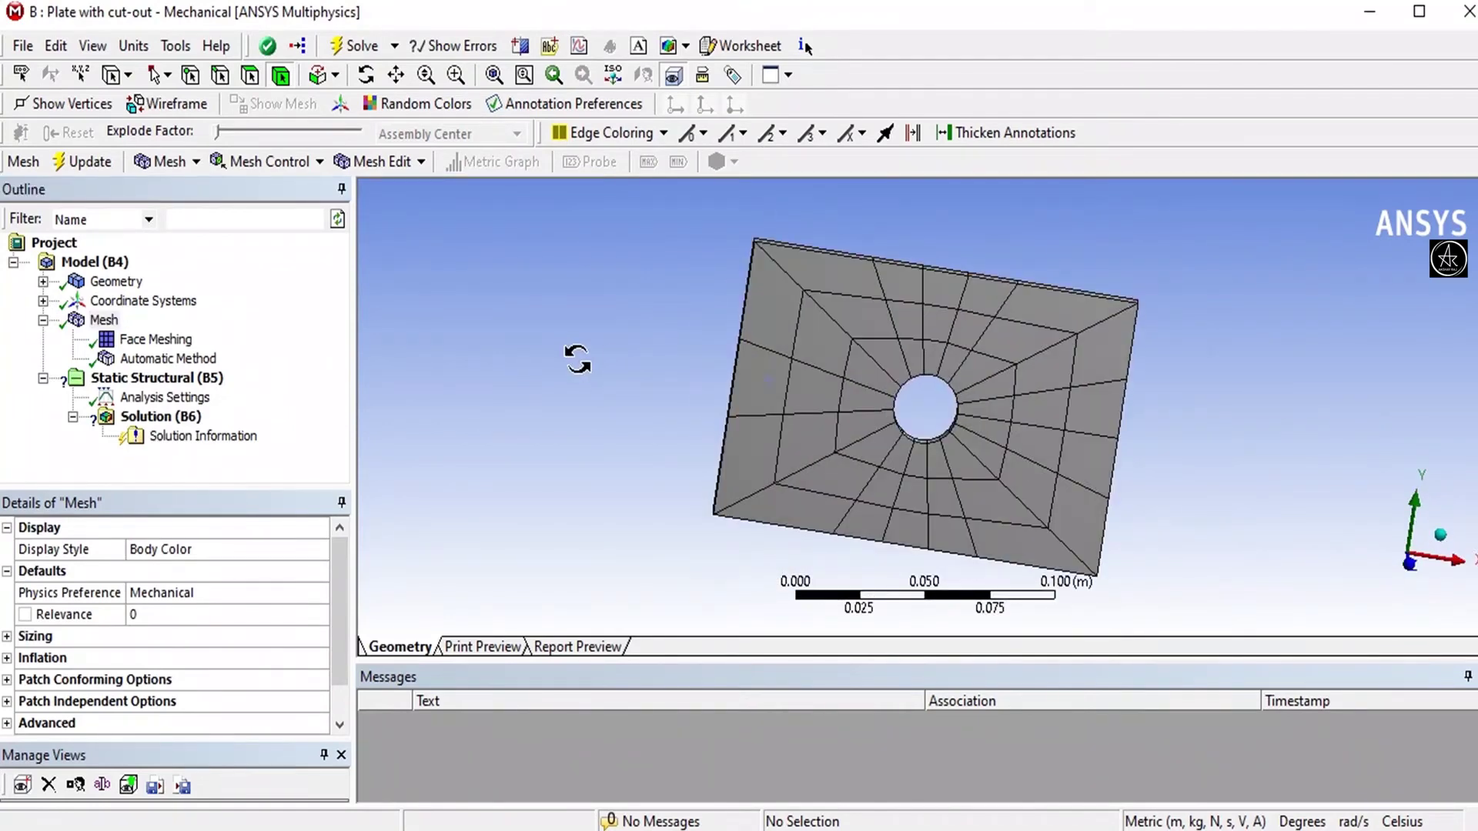
middle_click_drag(1237, 415, 1244, 386)
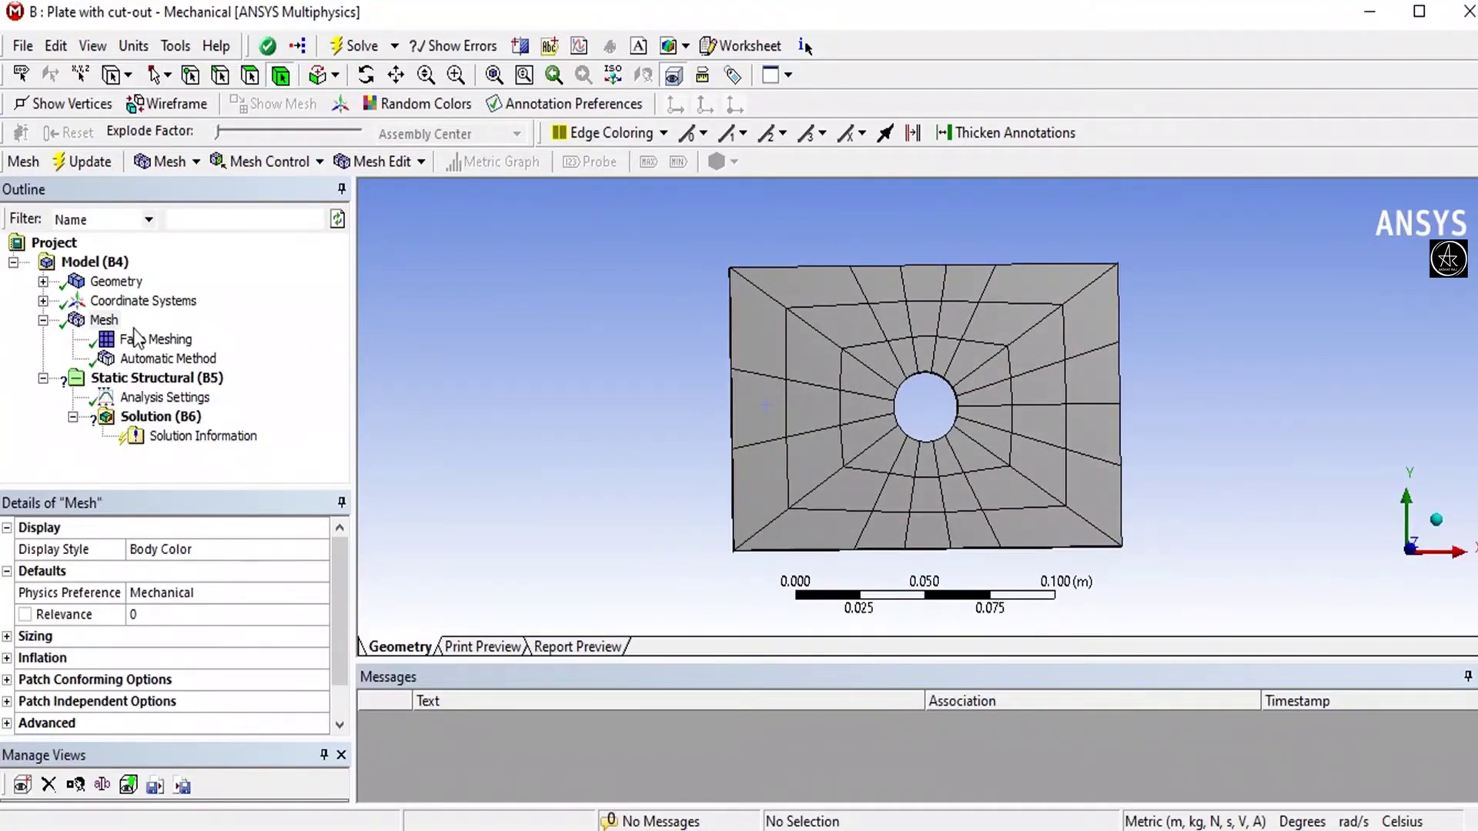
Step: Set the Relevance Center in the mesh sizing options to Fine
left_click(105, 321)
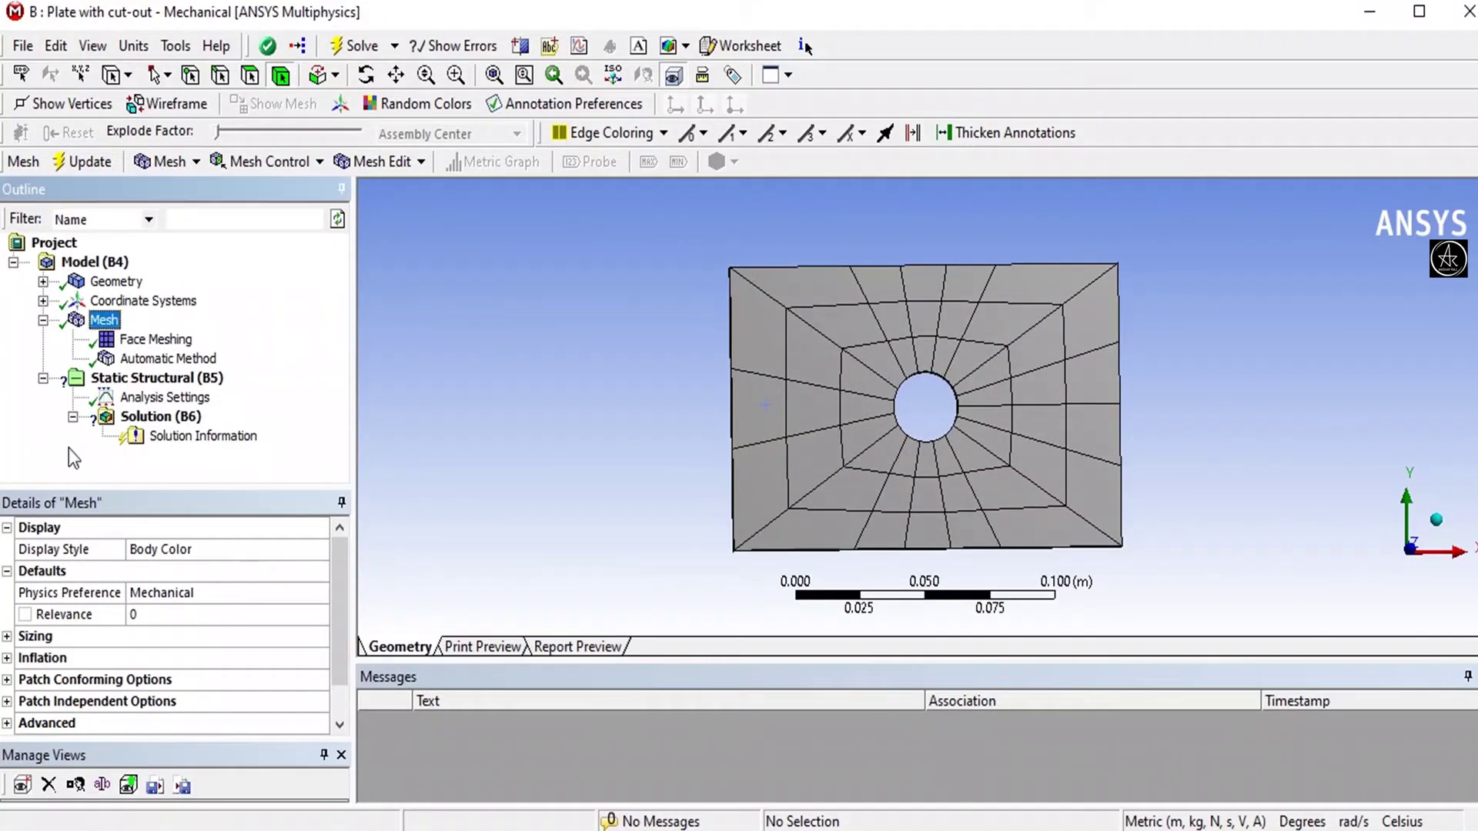
left_click(7, 637)
left_click_drag(333, 559, 336, 594)
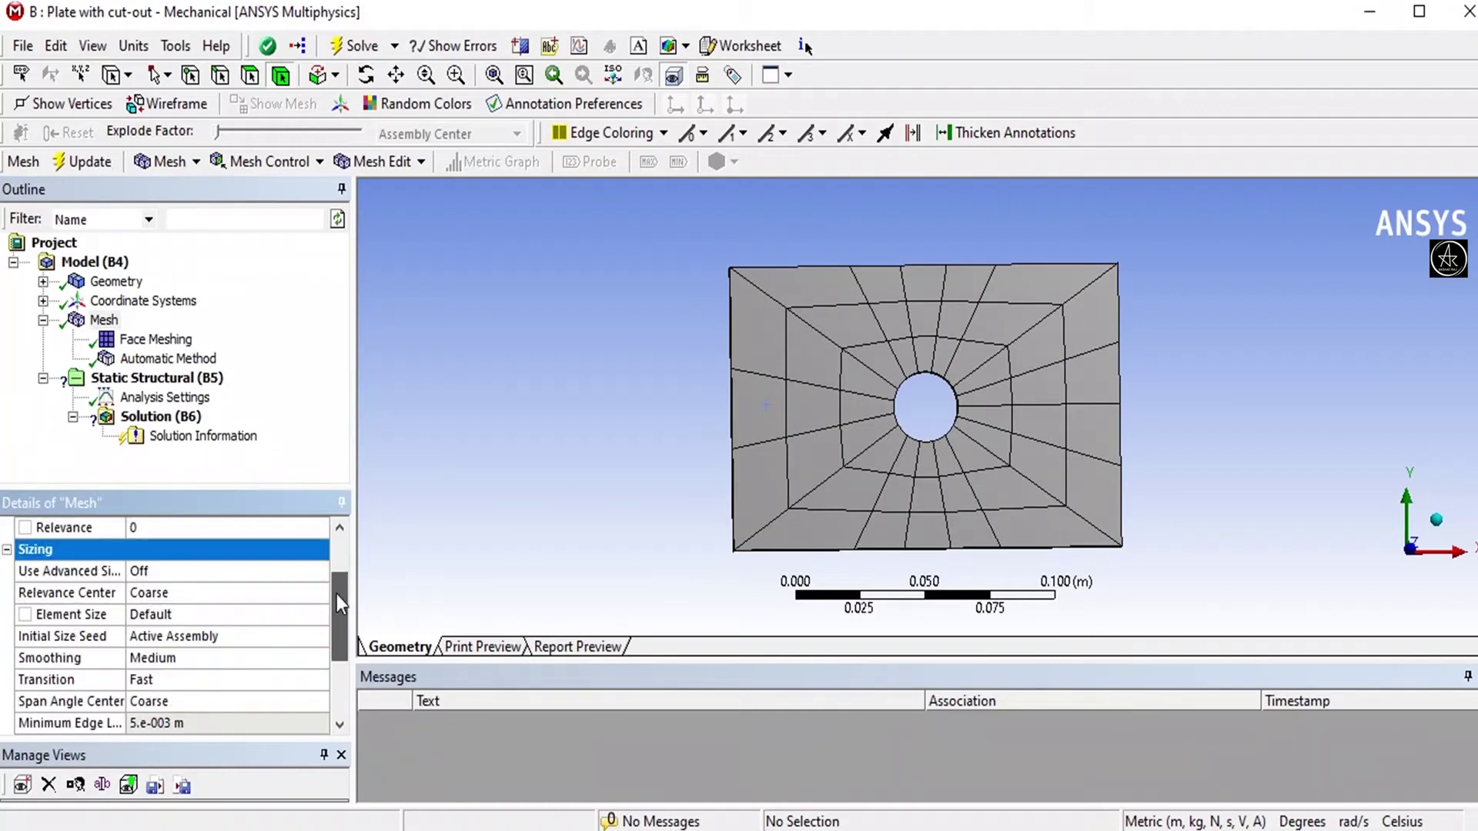
left_click(252, 593)
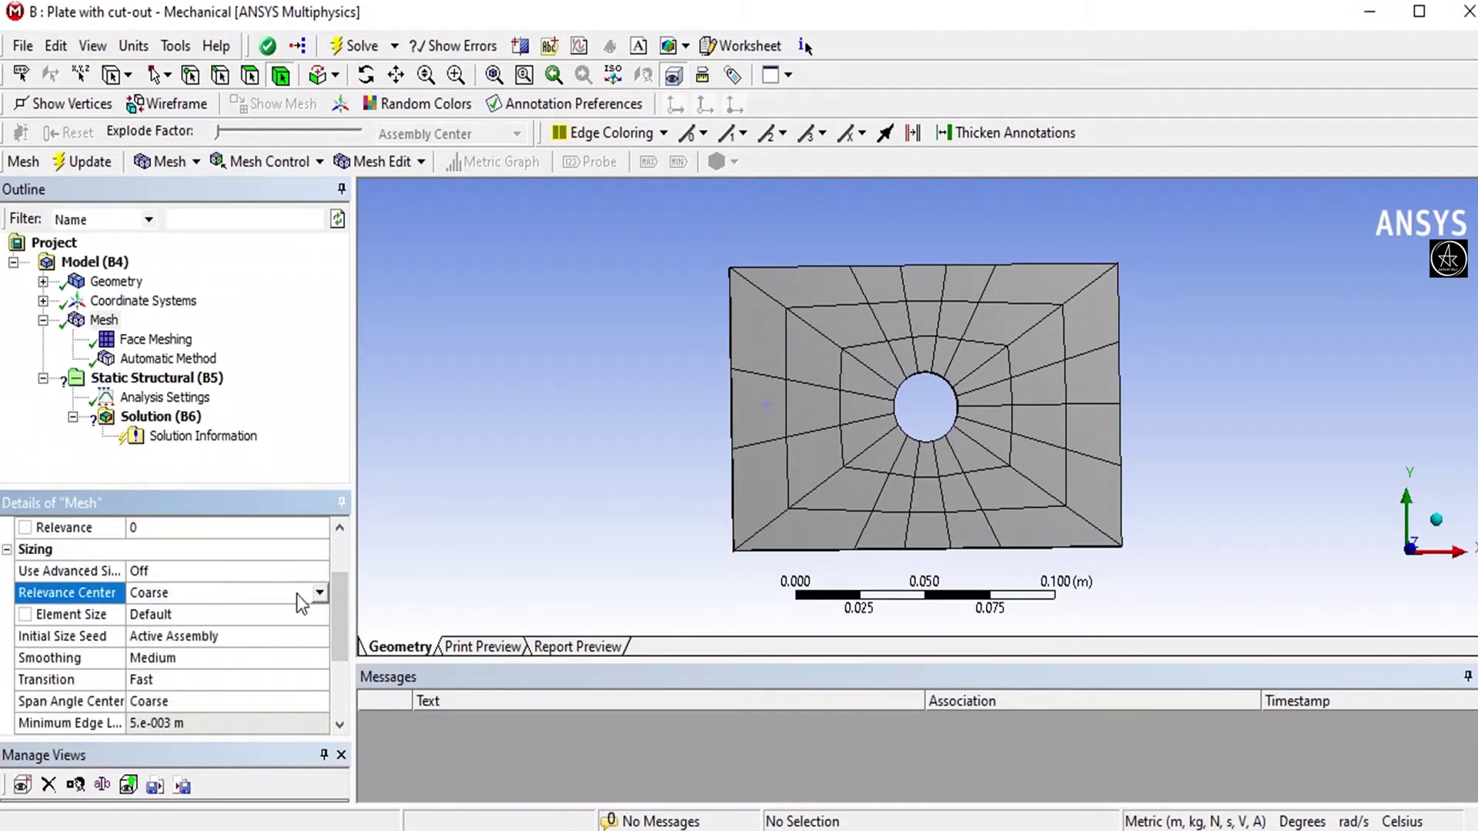
left_click(319, 593)
left_click(280, 649)
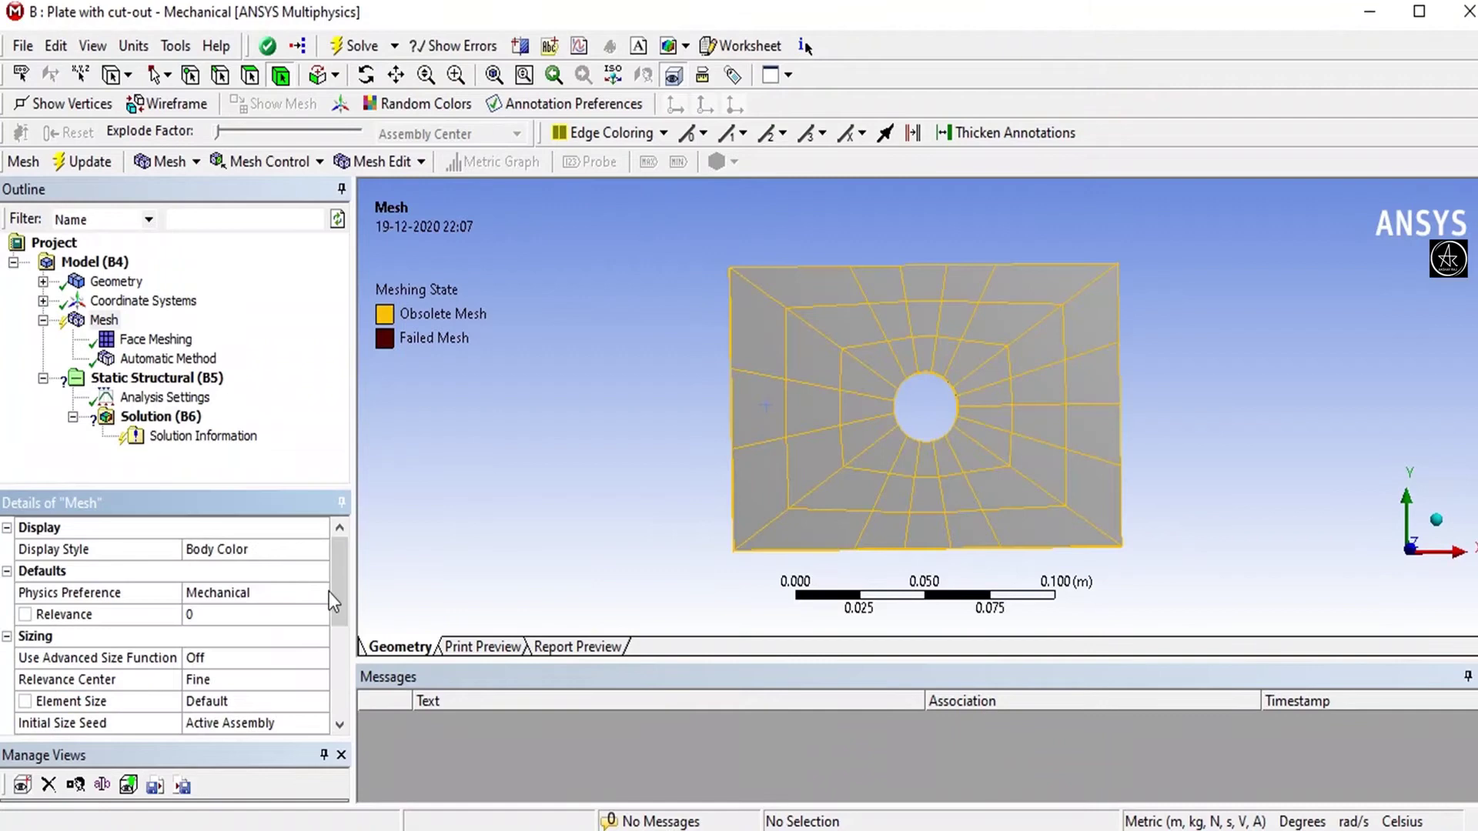
Step: Regenerate the mesh with the fine sizing and inspect the elements around the hole
right_click(105, 322)
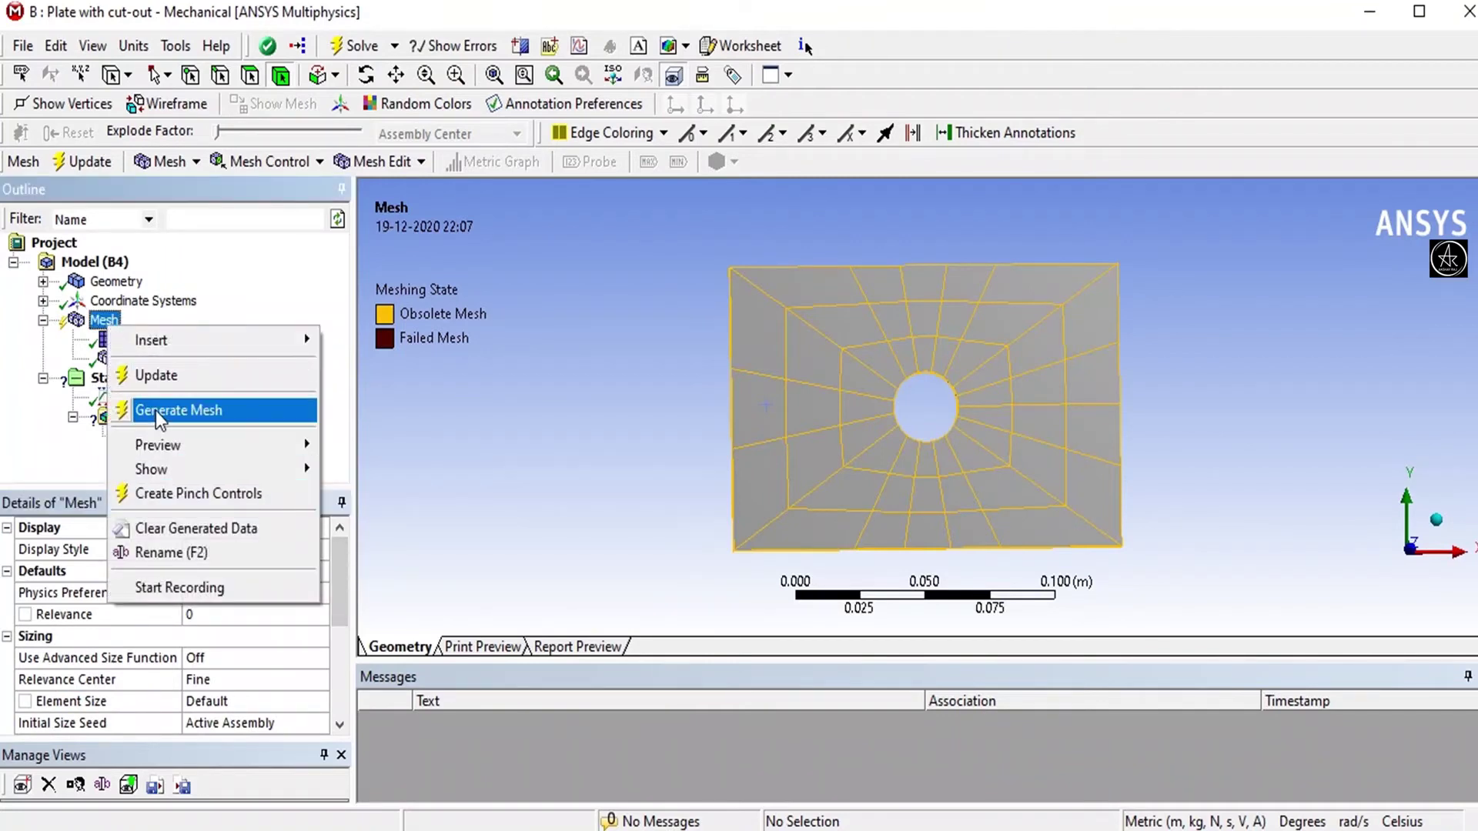
left_click(155, 409)
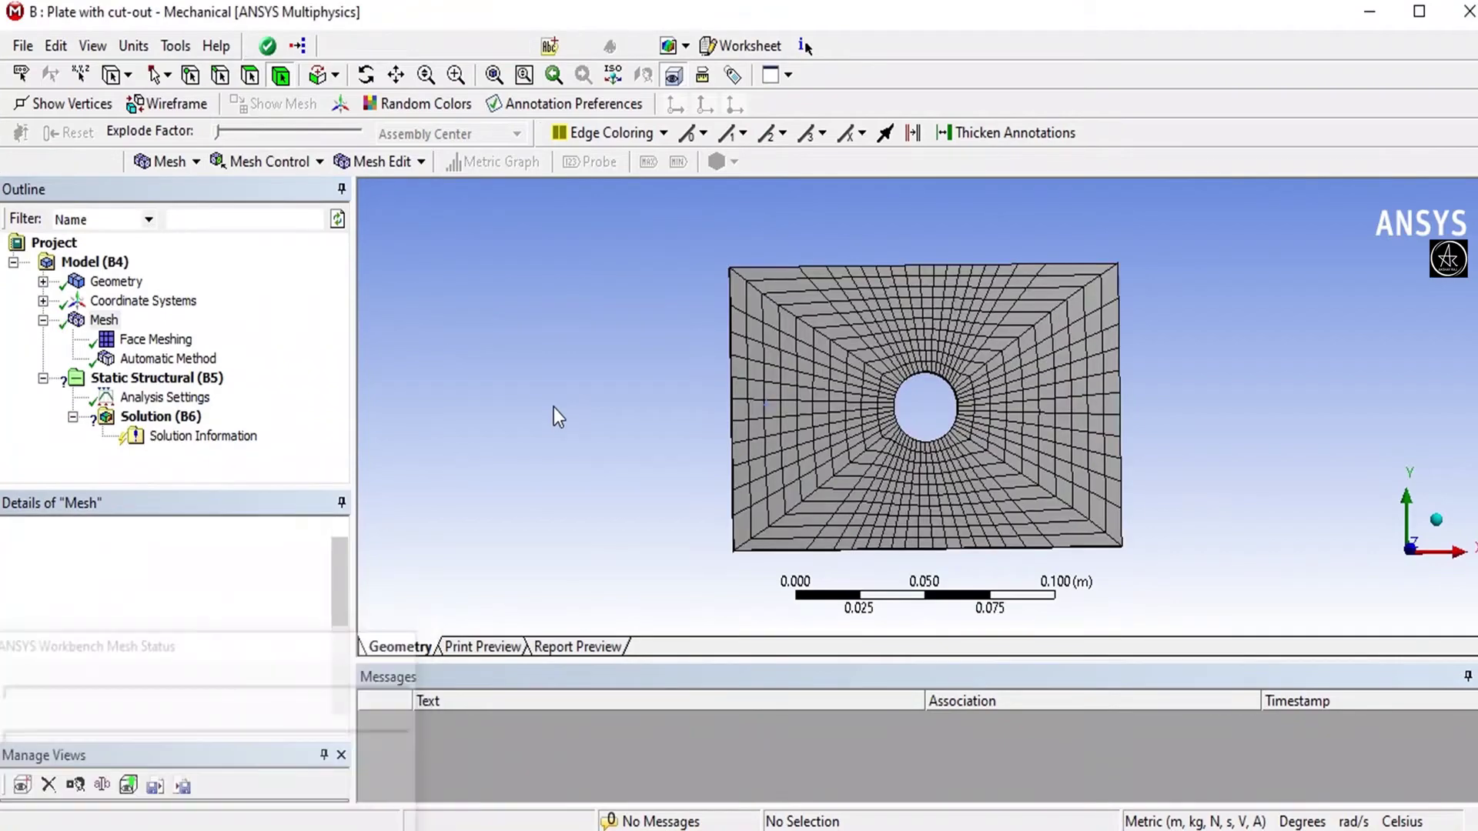
scroll(950, 385, "up", 3)
scroll(948, 386, "down", 5)
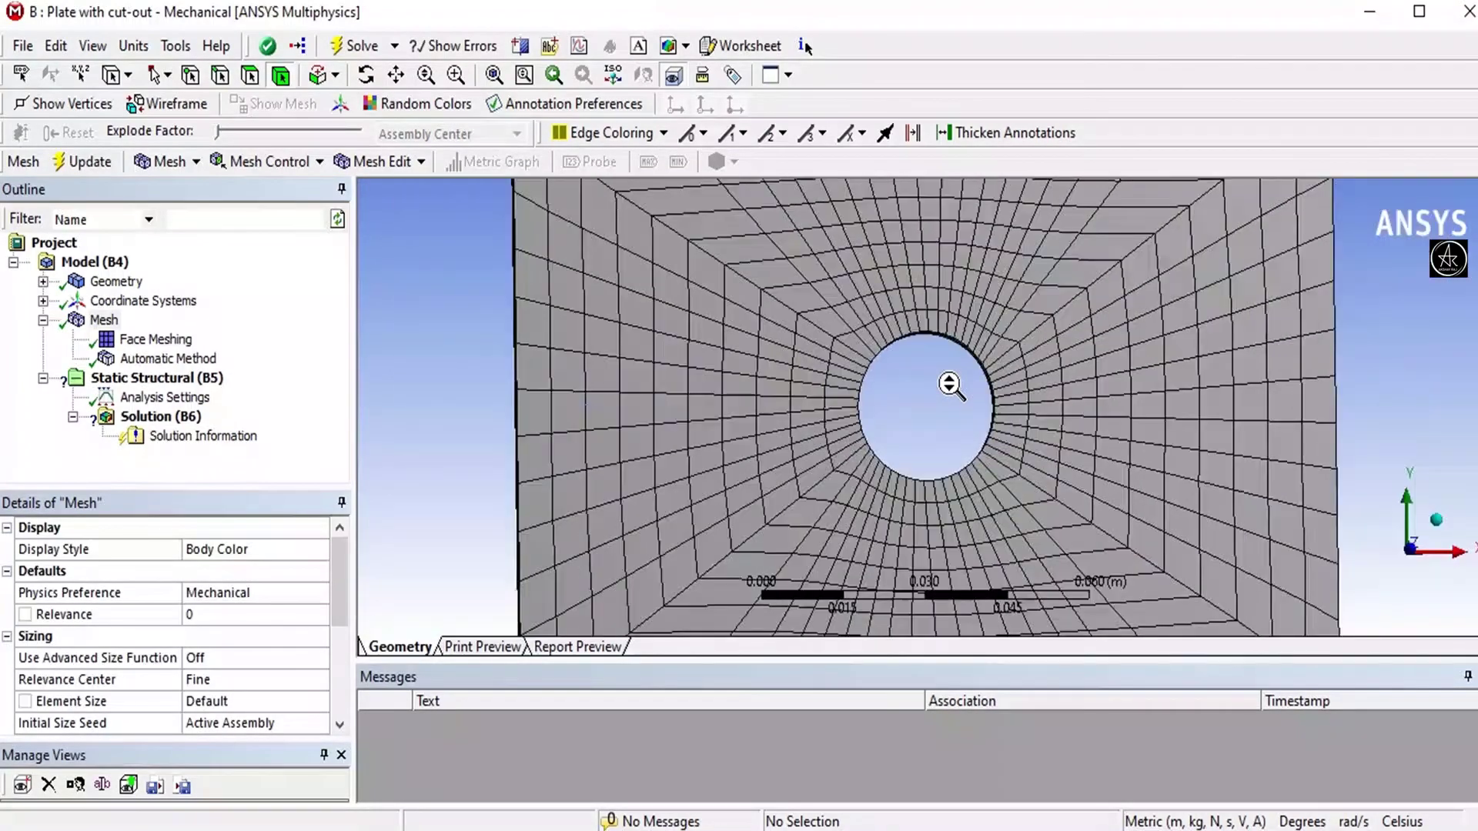
Step: Add a Fixed Support to the static structural analysis, scoped to the plate's lower long side face
middle_click_drag(738, 332, 808, 473)
scroll(582, 368, "up", 2)
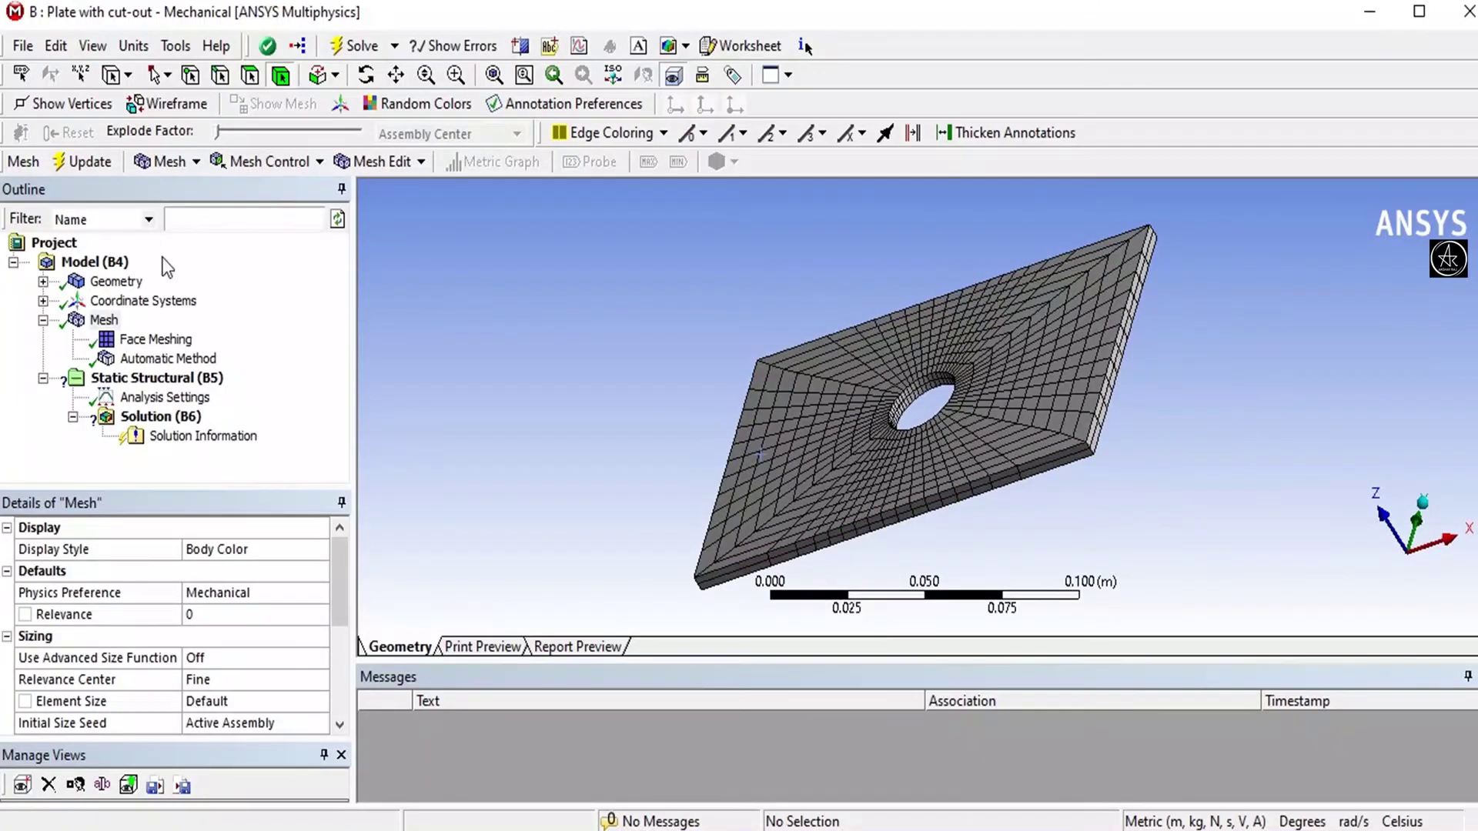
left_click(158, 377)
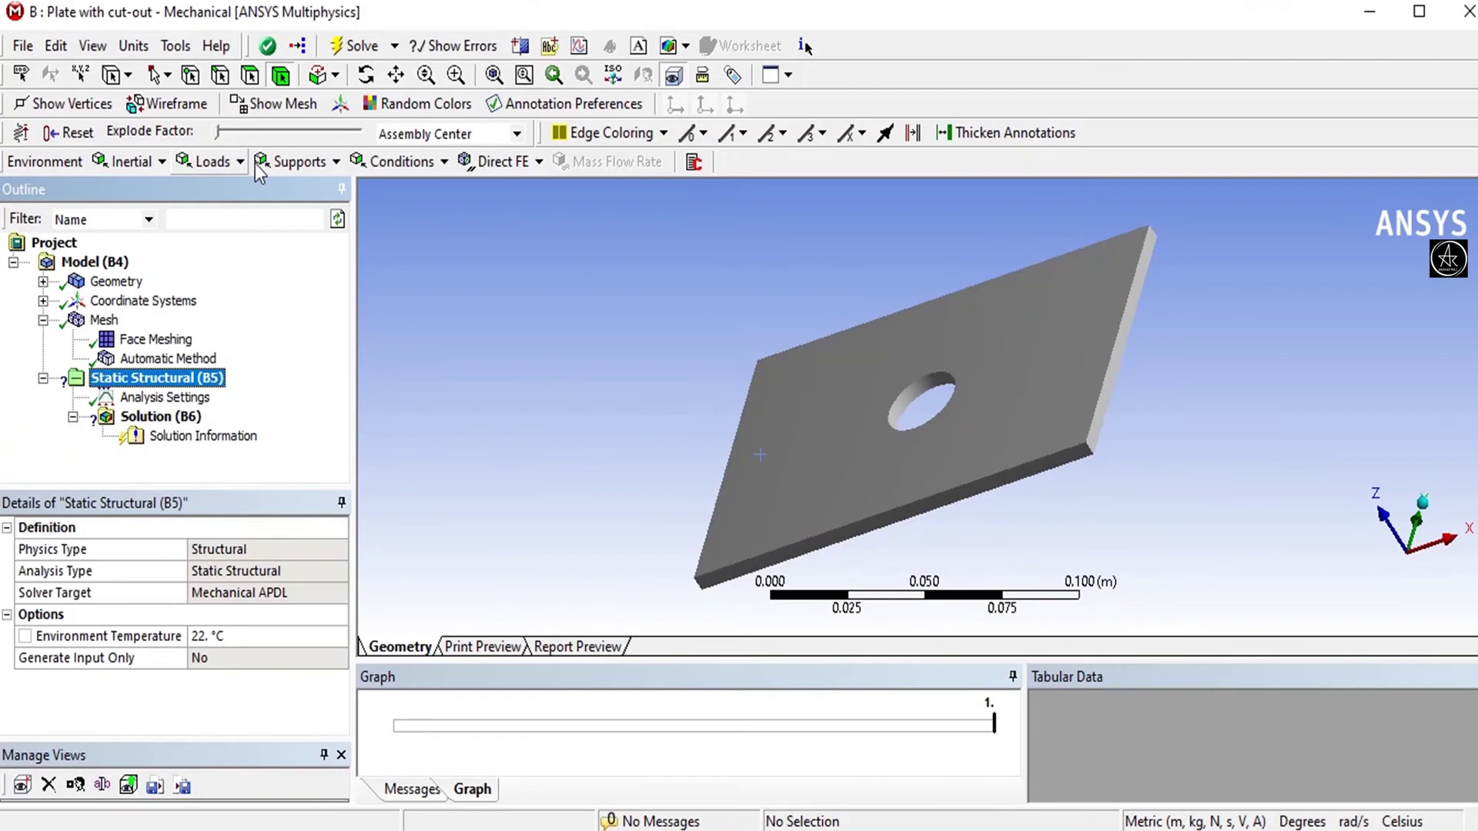
left_click(299, 161)
left_click(319, 188)
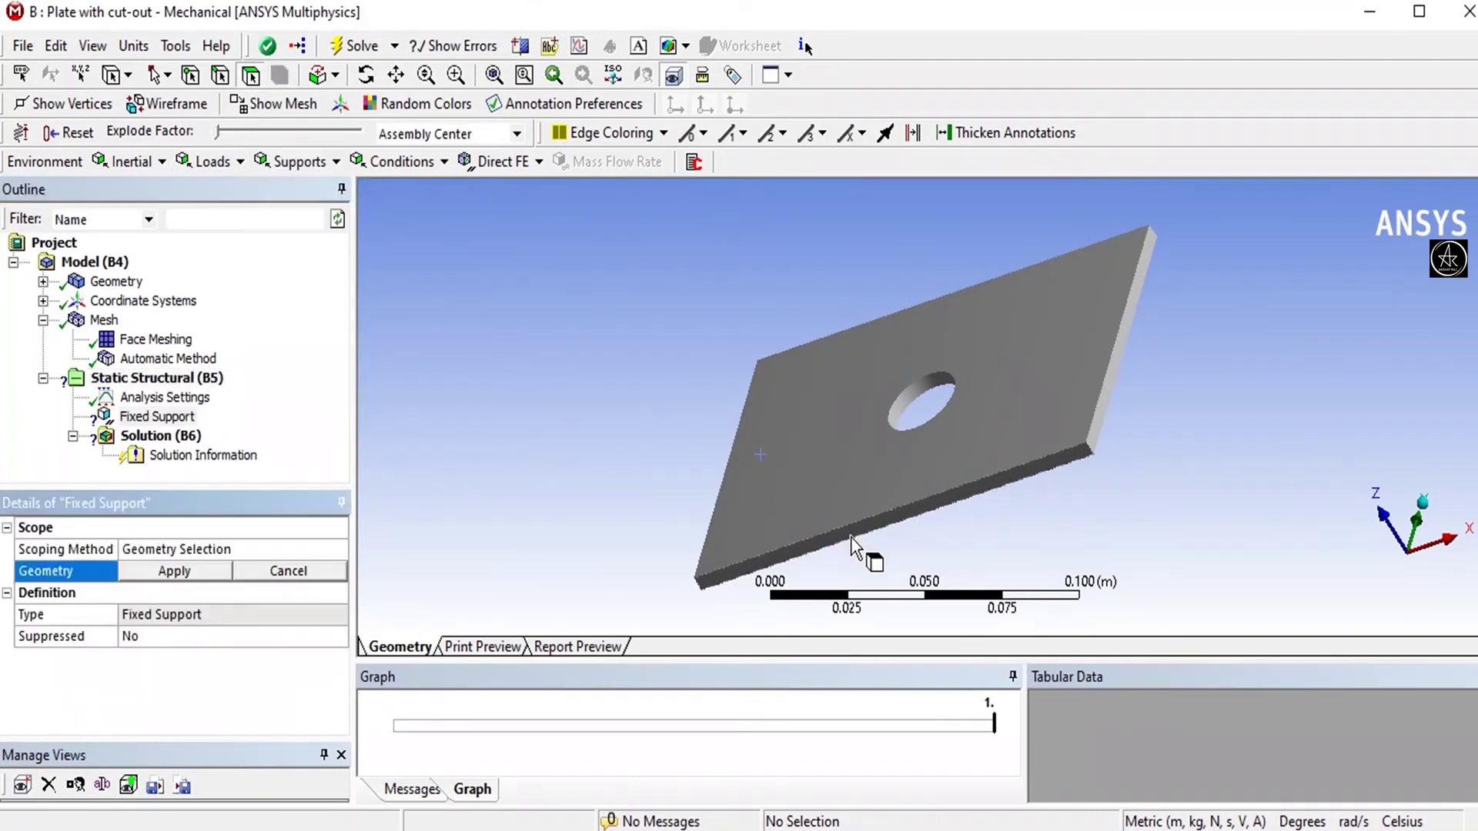
left_click(804, 541)
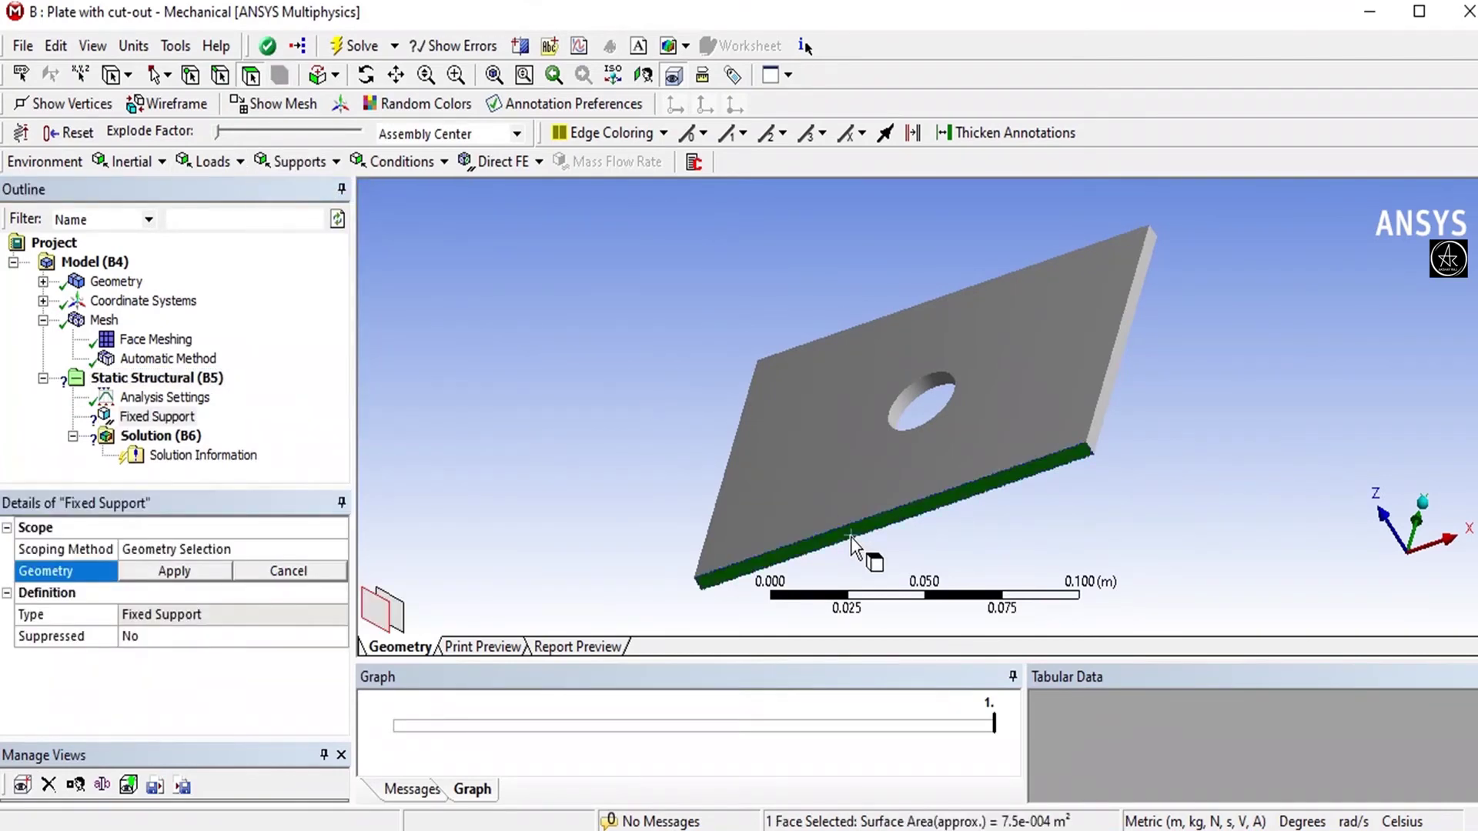
left_click(176, 571)
Step: Add a Force load scoped to the plate's upper long side face, opposite the fixed support
middle_click_drag(625, 348, 630, 445)
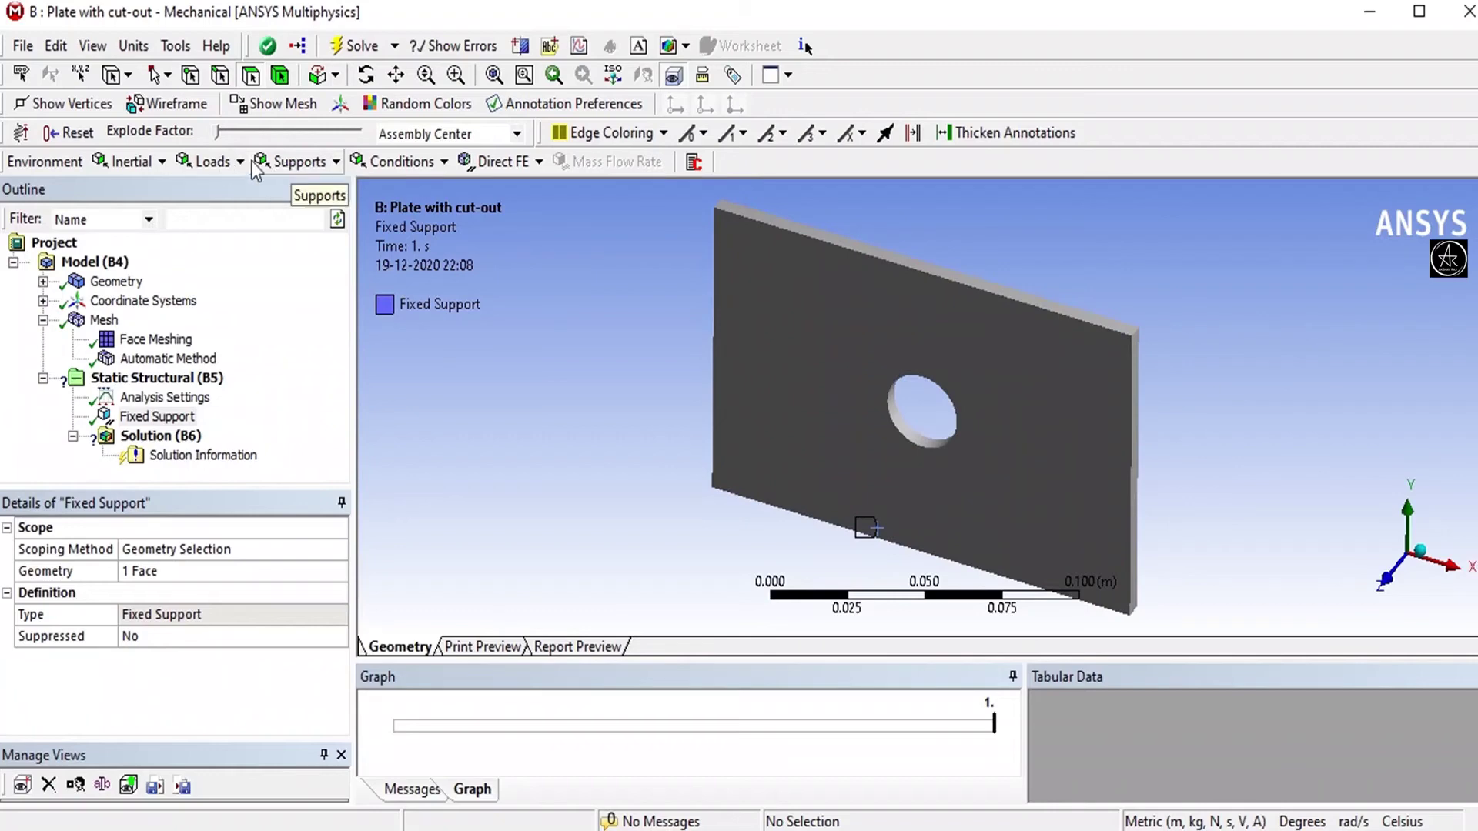
left_click(210, 162)
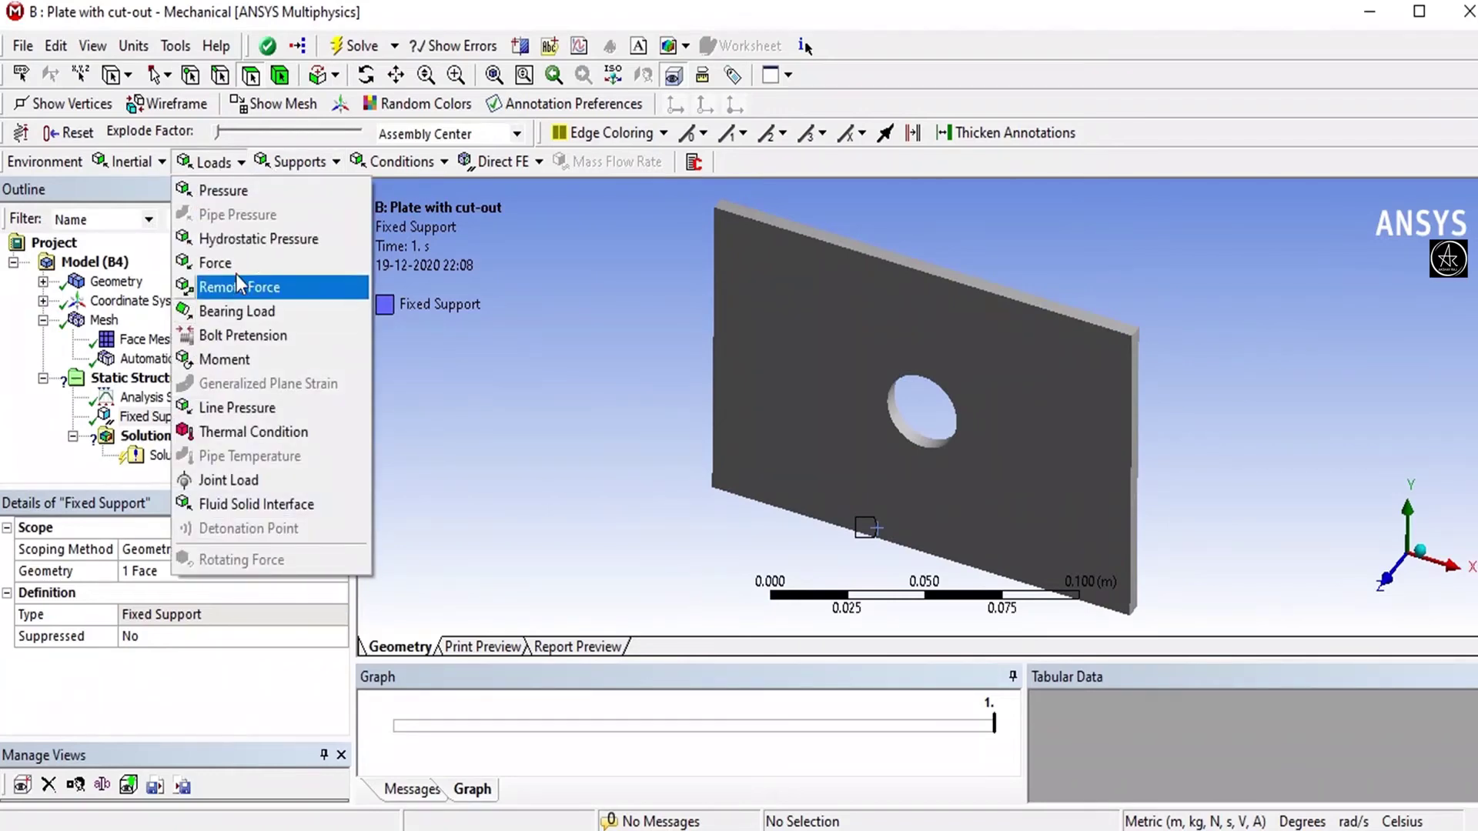
left_click(234, 266)
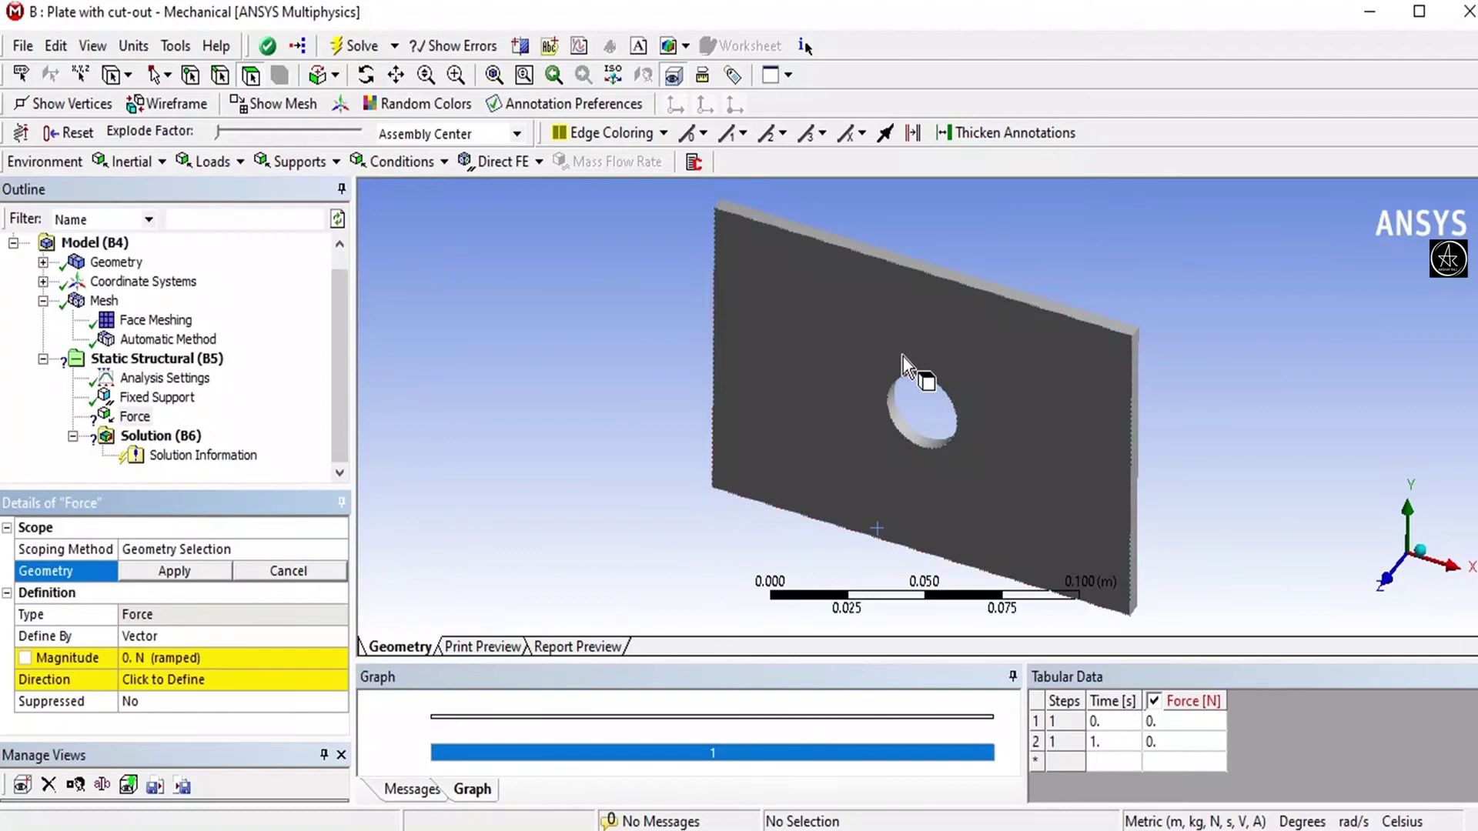
left_click(967, 281)
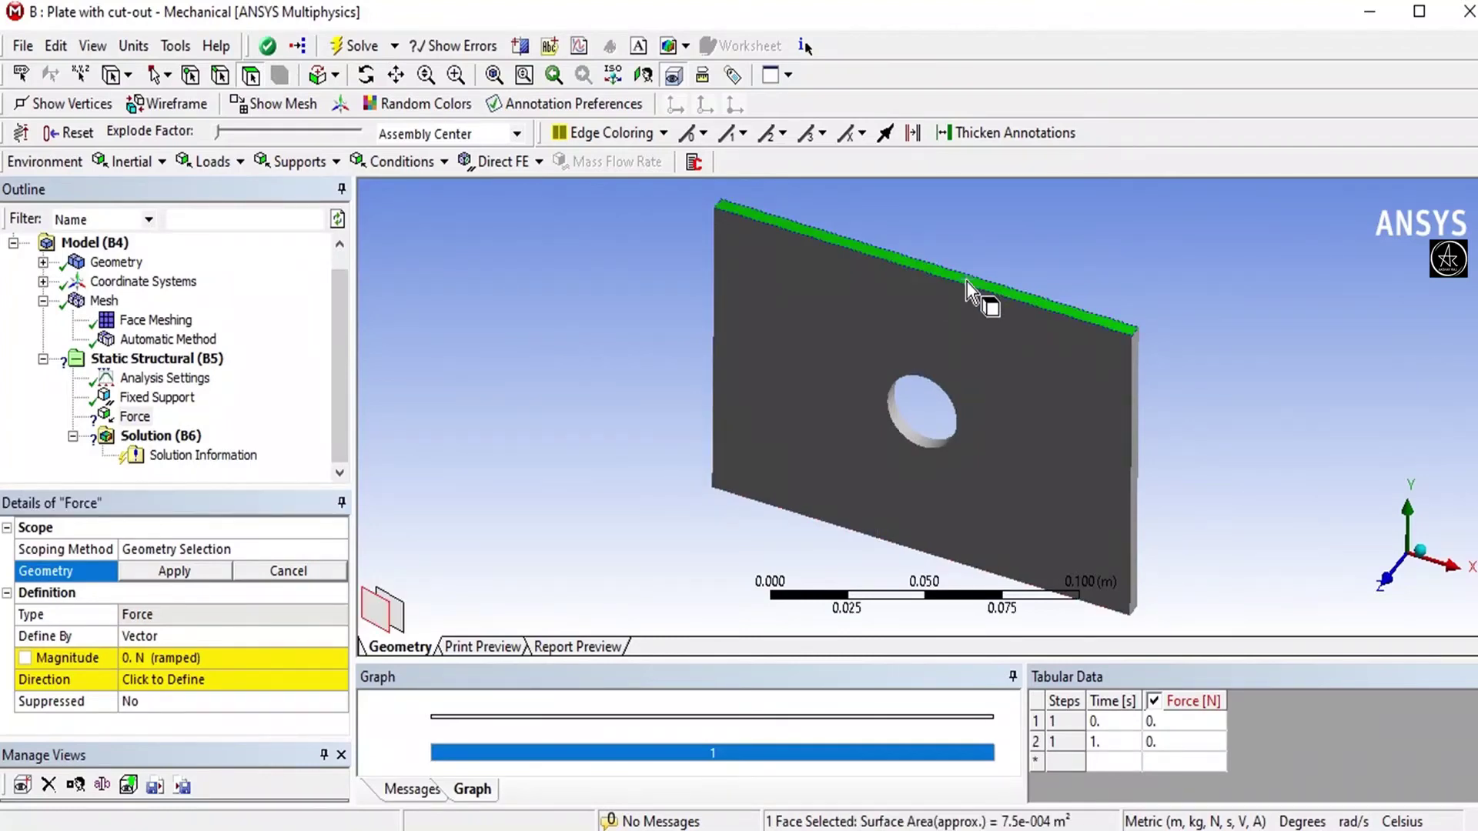
left_click(193, 573)
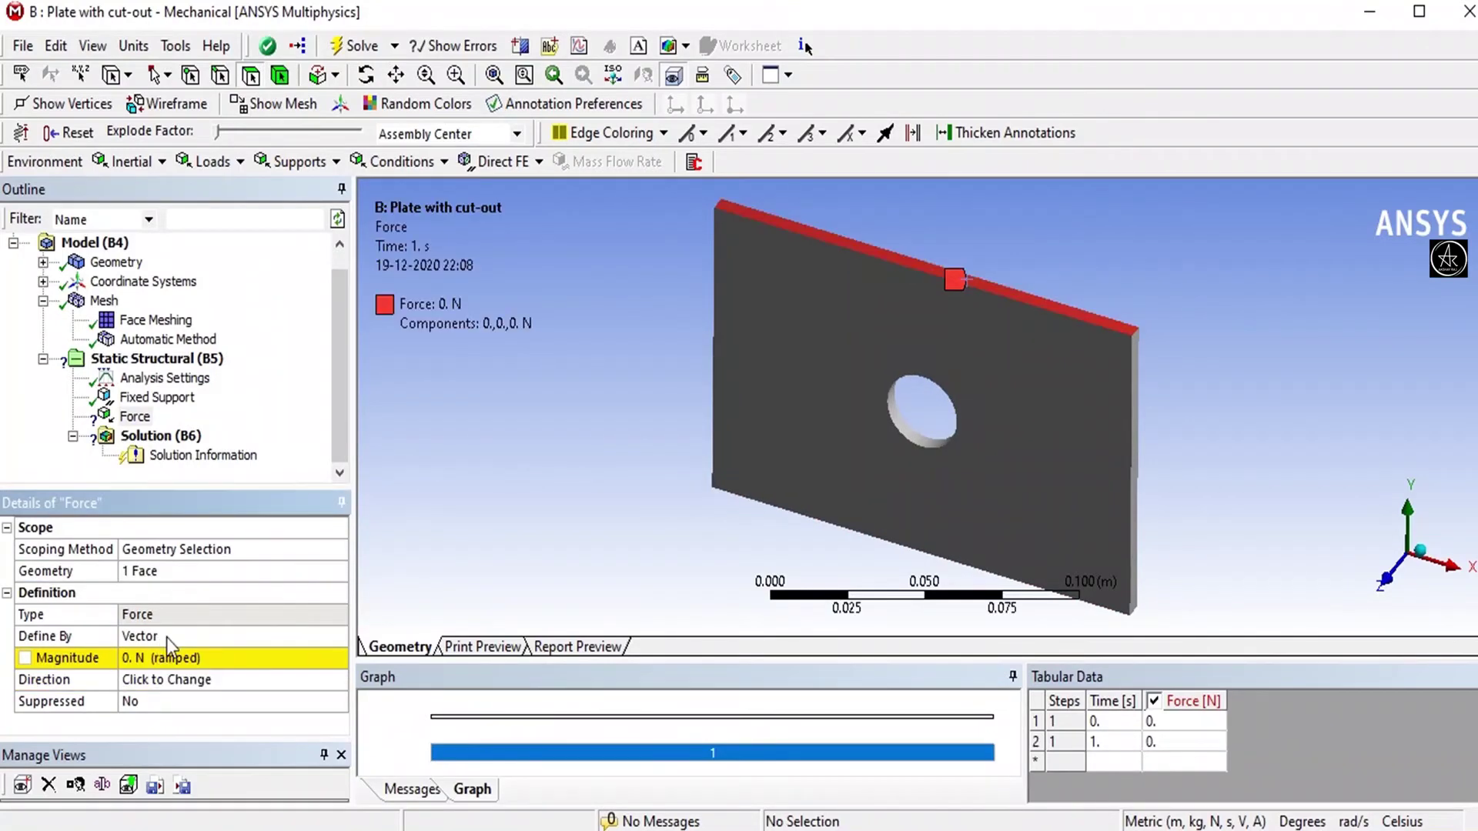
Step: Define the force by components and set its Y component to -1000 N
left_click(166, 637)
left_click(338, 636)
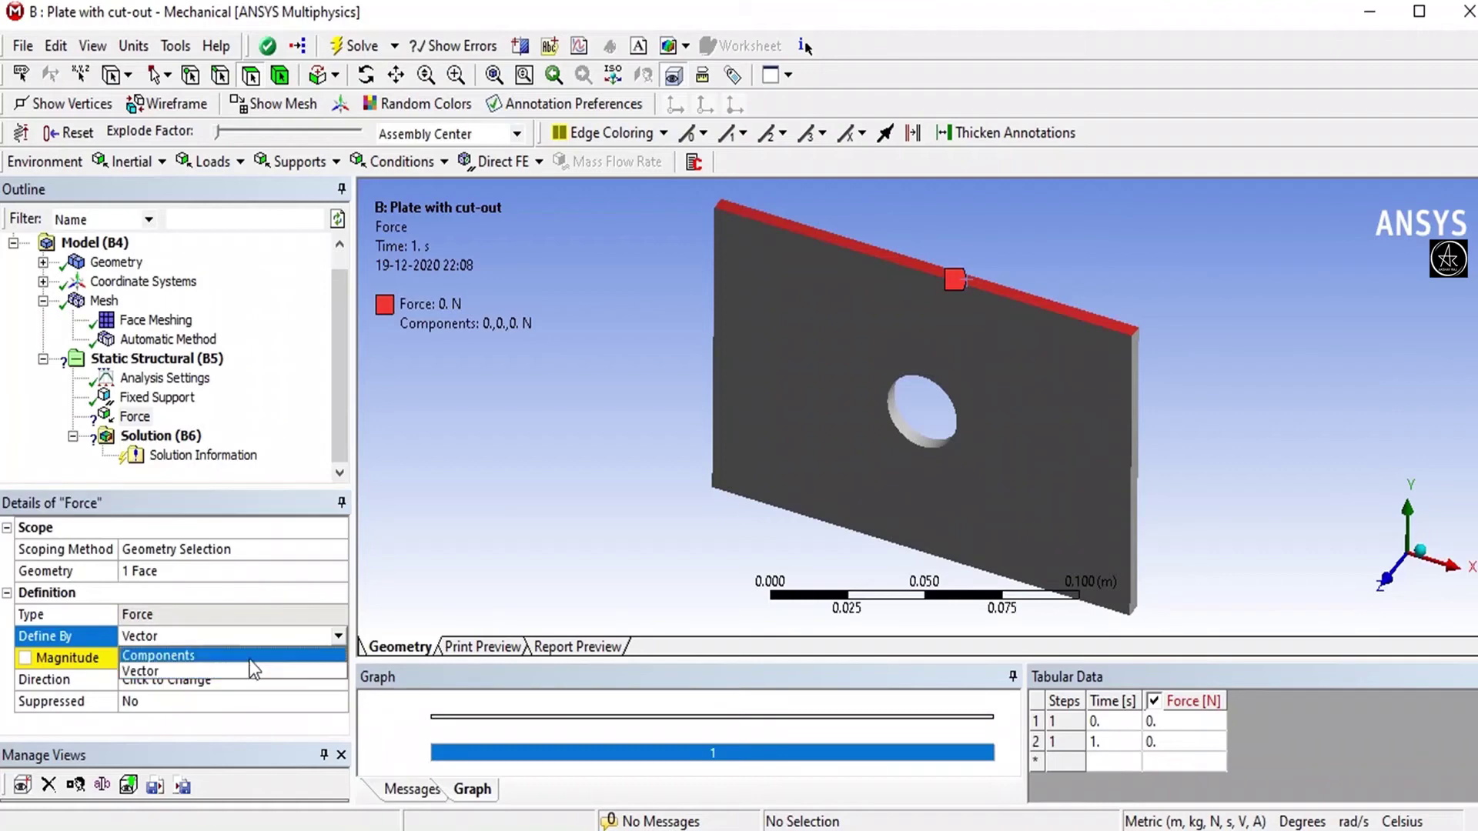
left_click(192, 656)
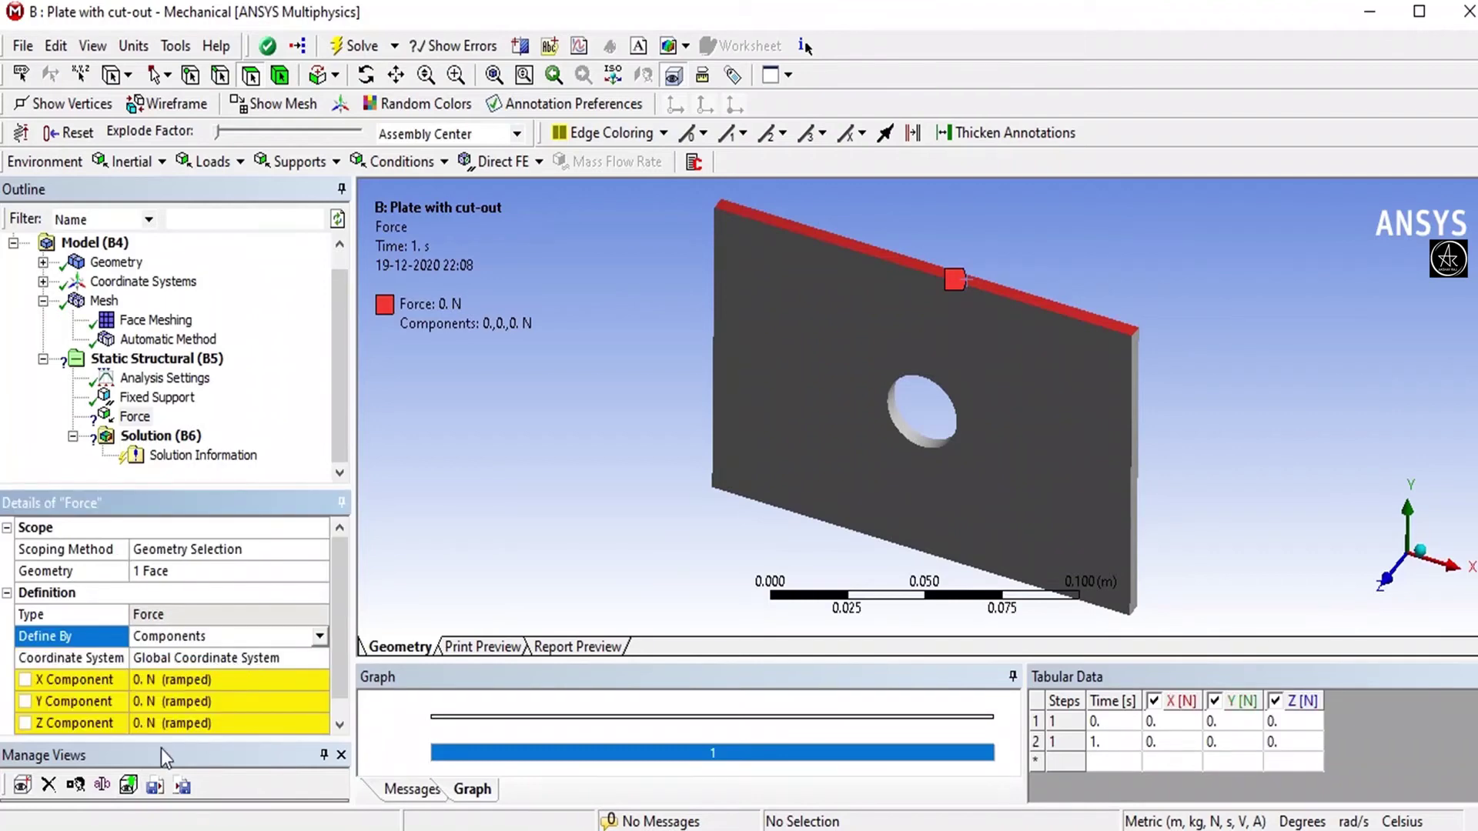
left_click(228, 697)
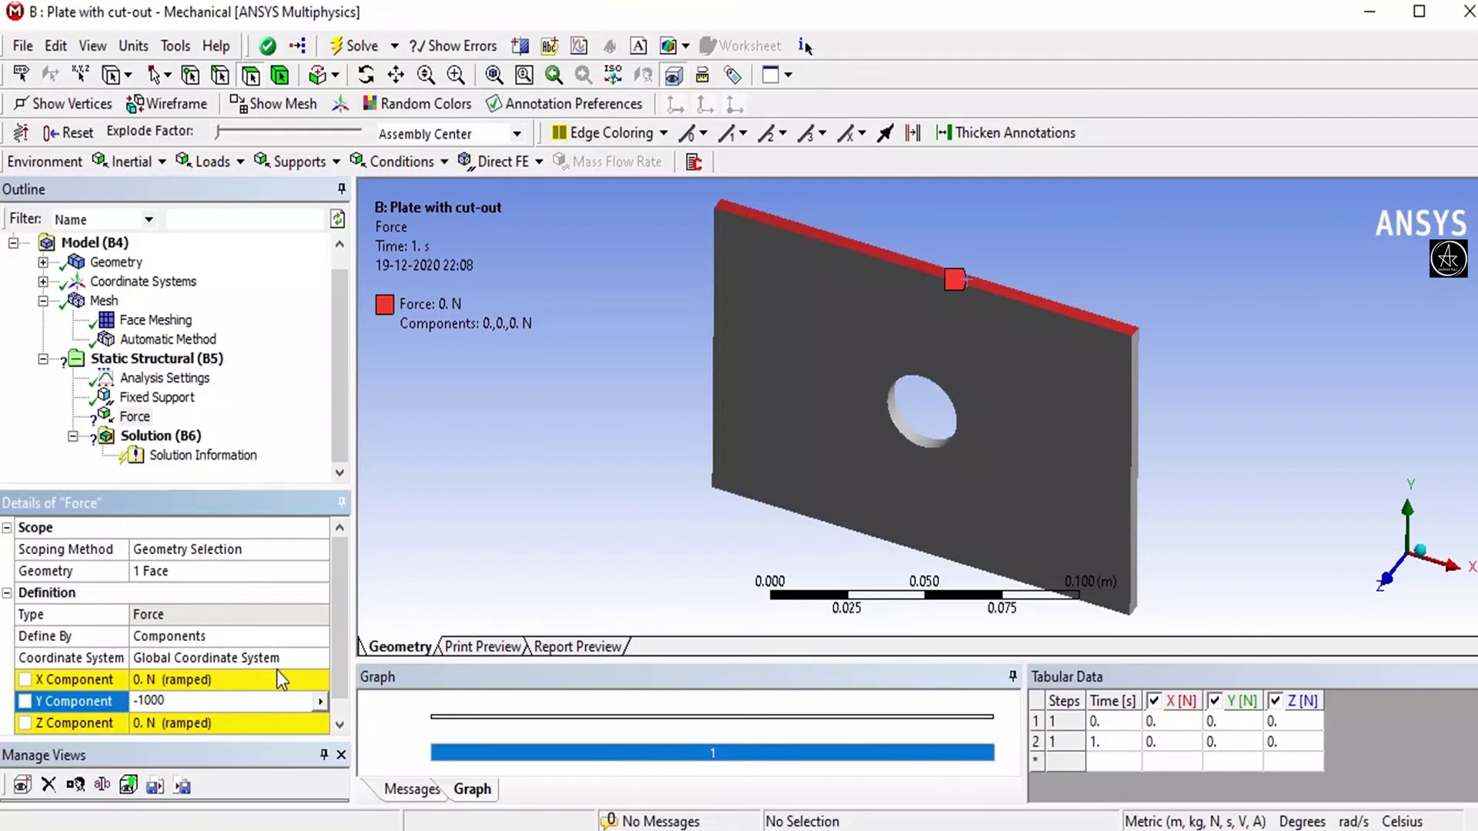
key("Return")
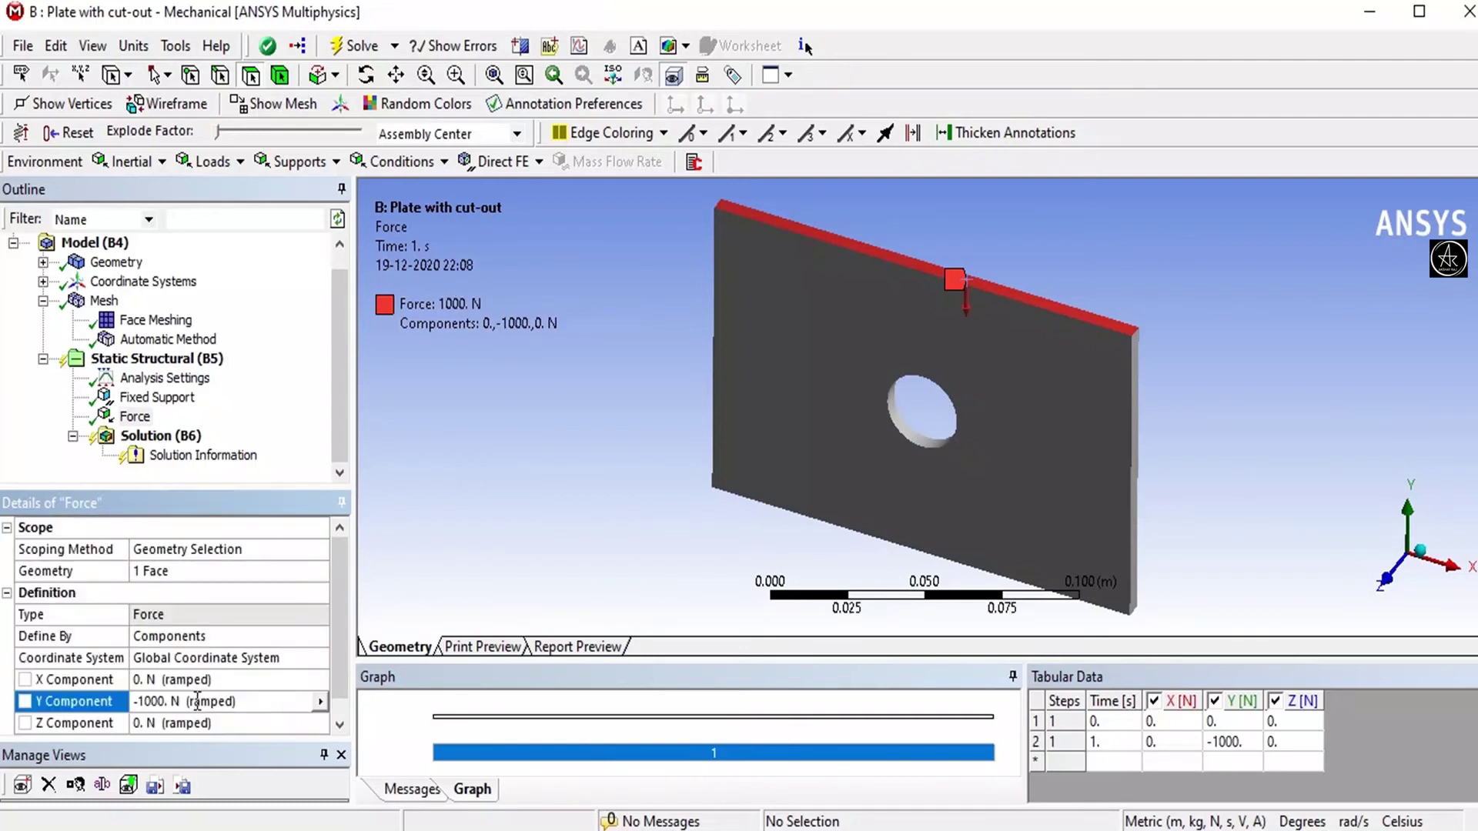
Step: Add Total Deformation, Equivalent (von-Mises) Elastic Strain and Equivalent (von-Mises) Stress results to the solution
left_click(160, 436)
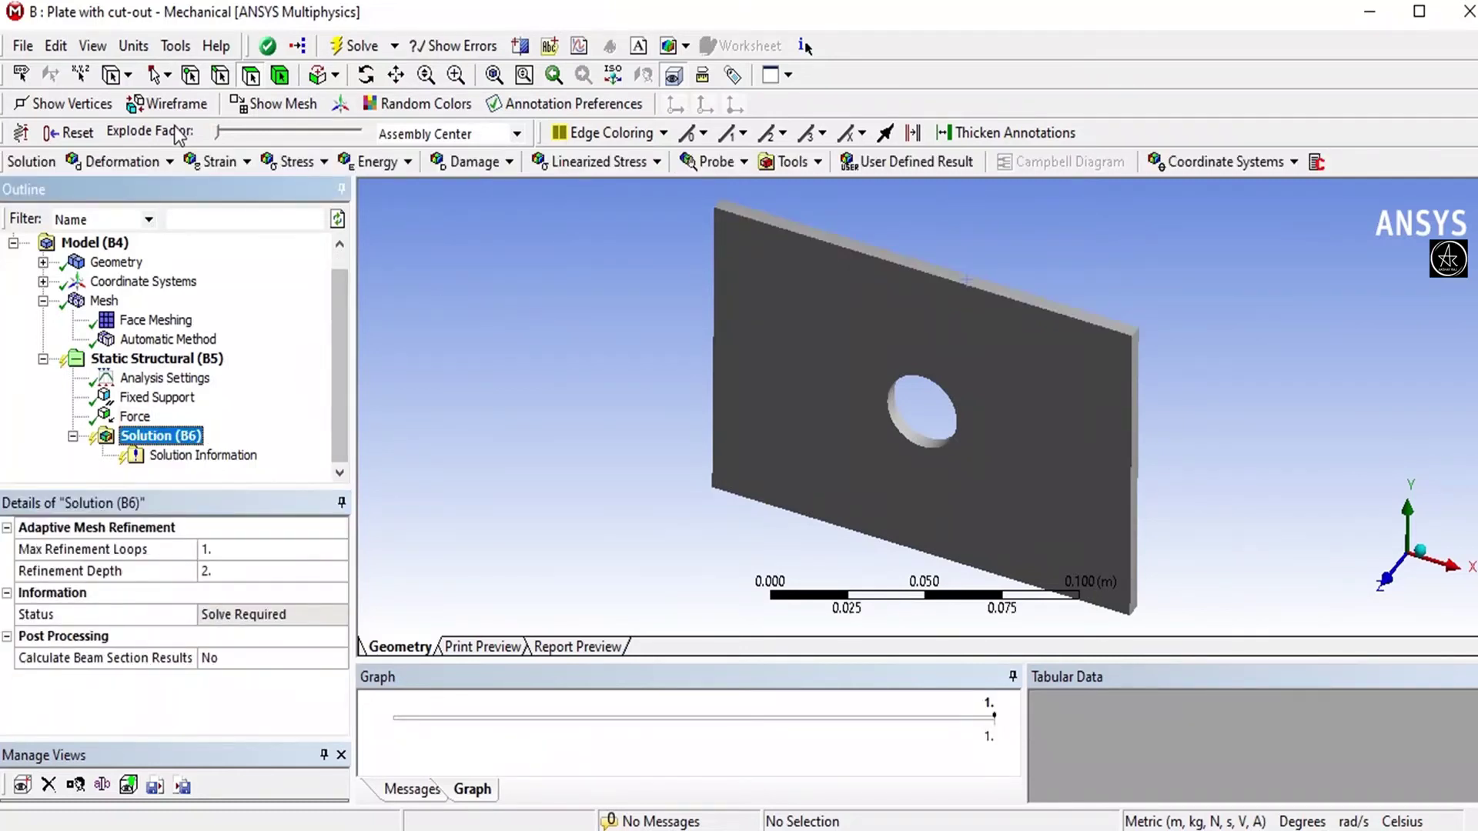
left_click(141, 166)
left_click(150, 188)
left_click(217, 162)
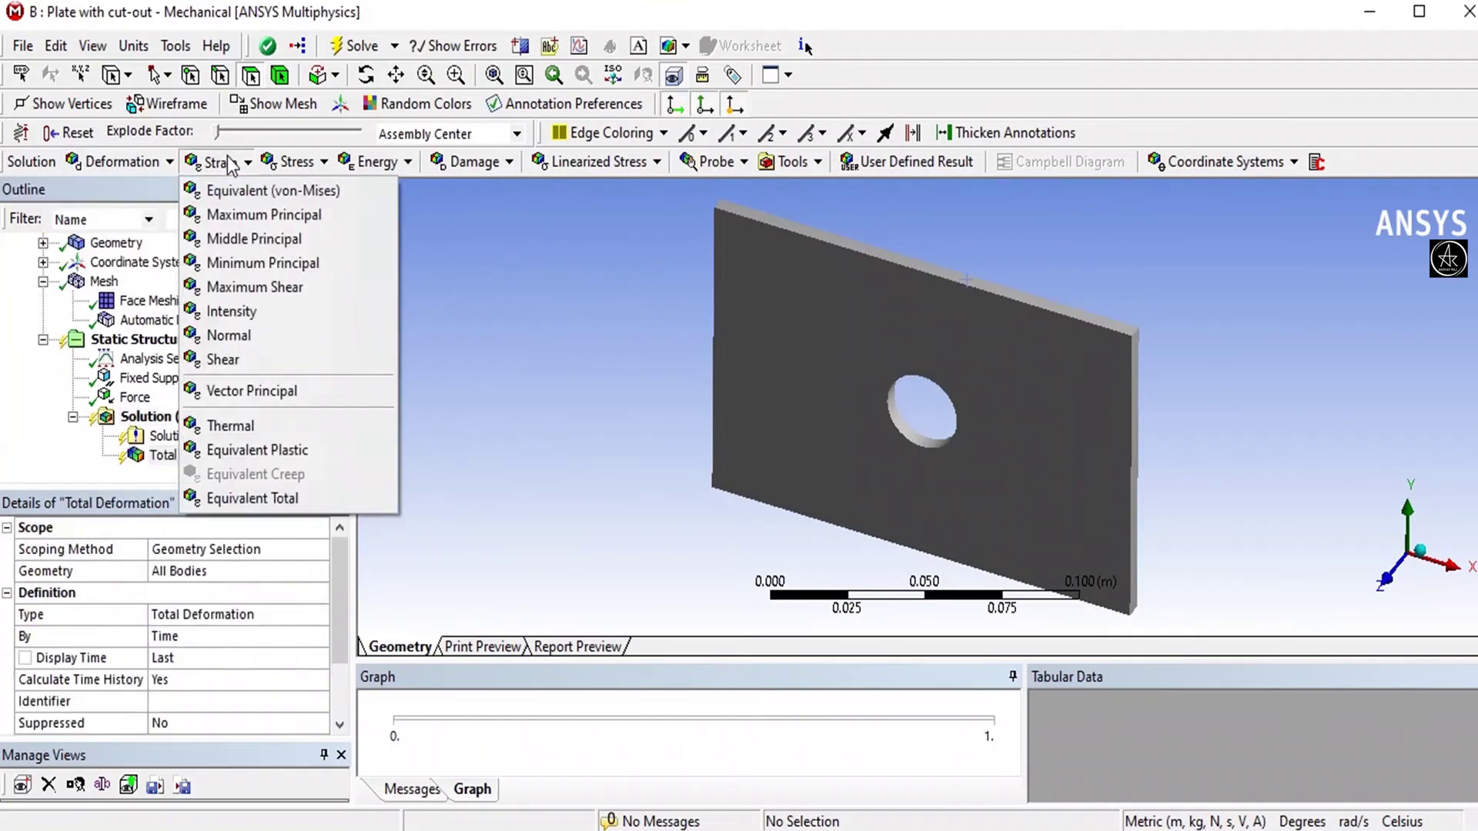
left_click(237, 197)
left_click(295, 162)
left_click(289, 192)
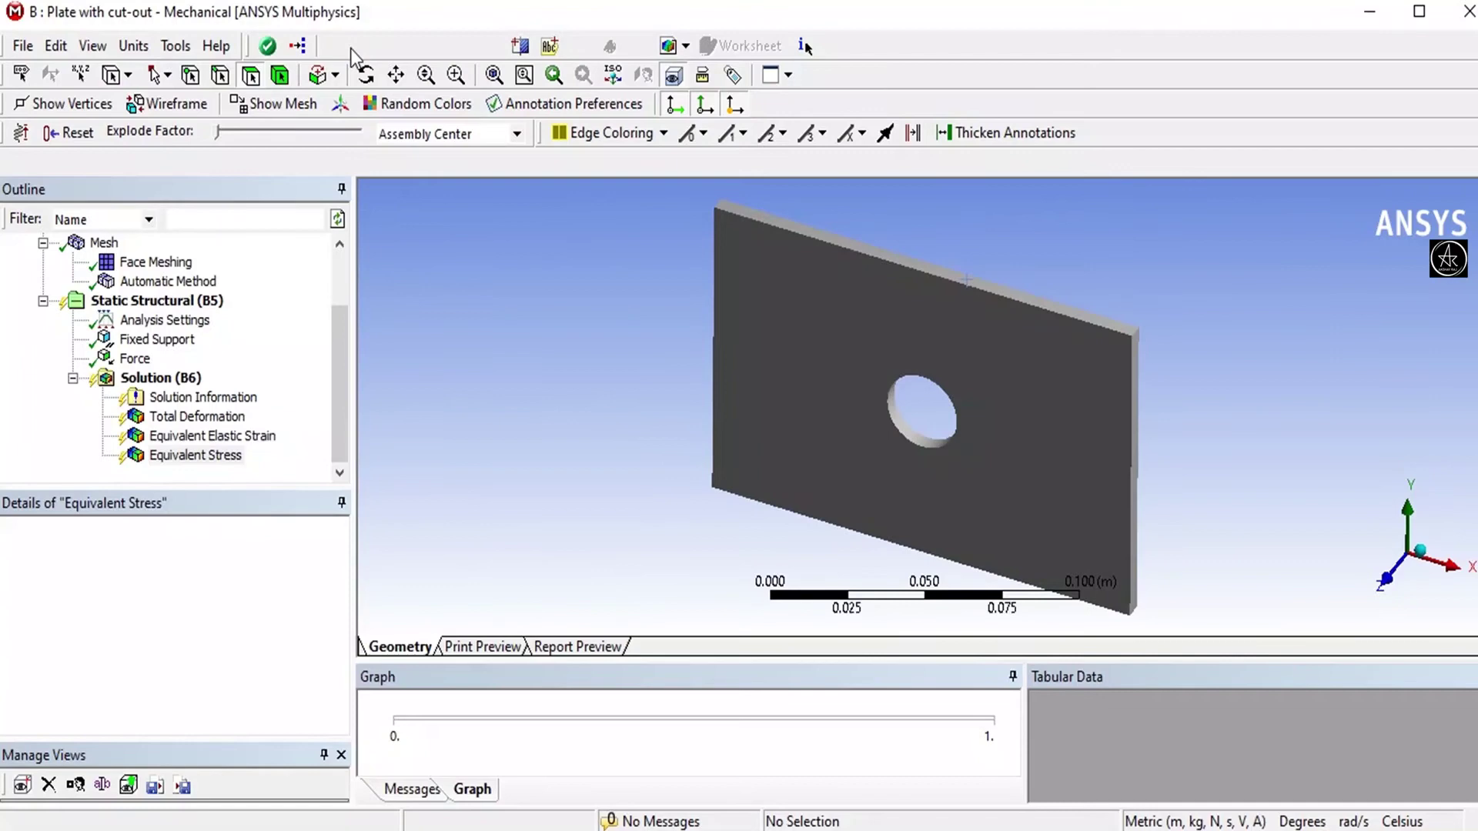
Step: Solve the analysis and view the equivalent stress result from the front, along the Z axis
left_click(349, 48)
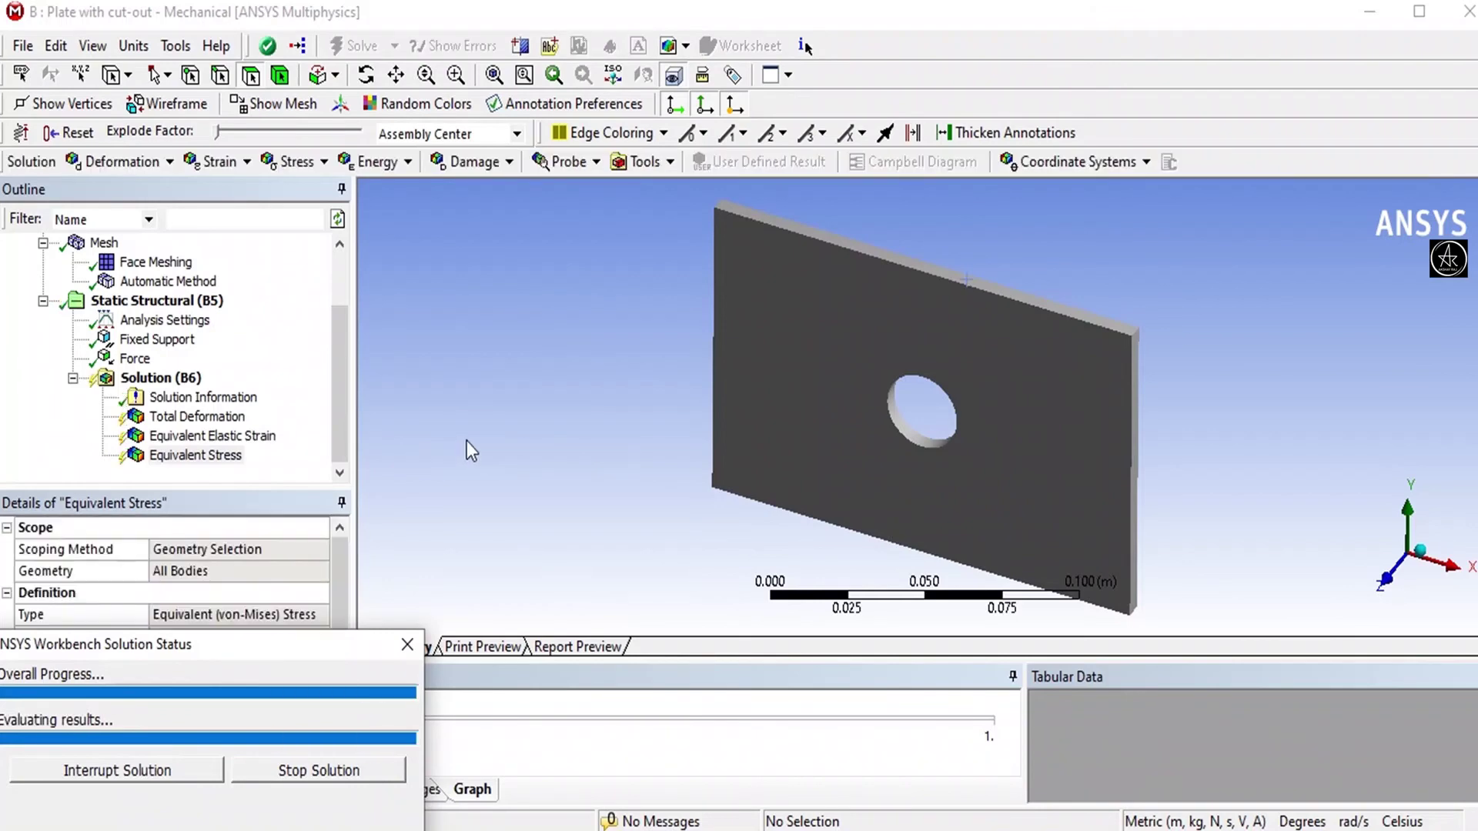
left_click_drag(1191, 488, 1198, 420)
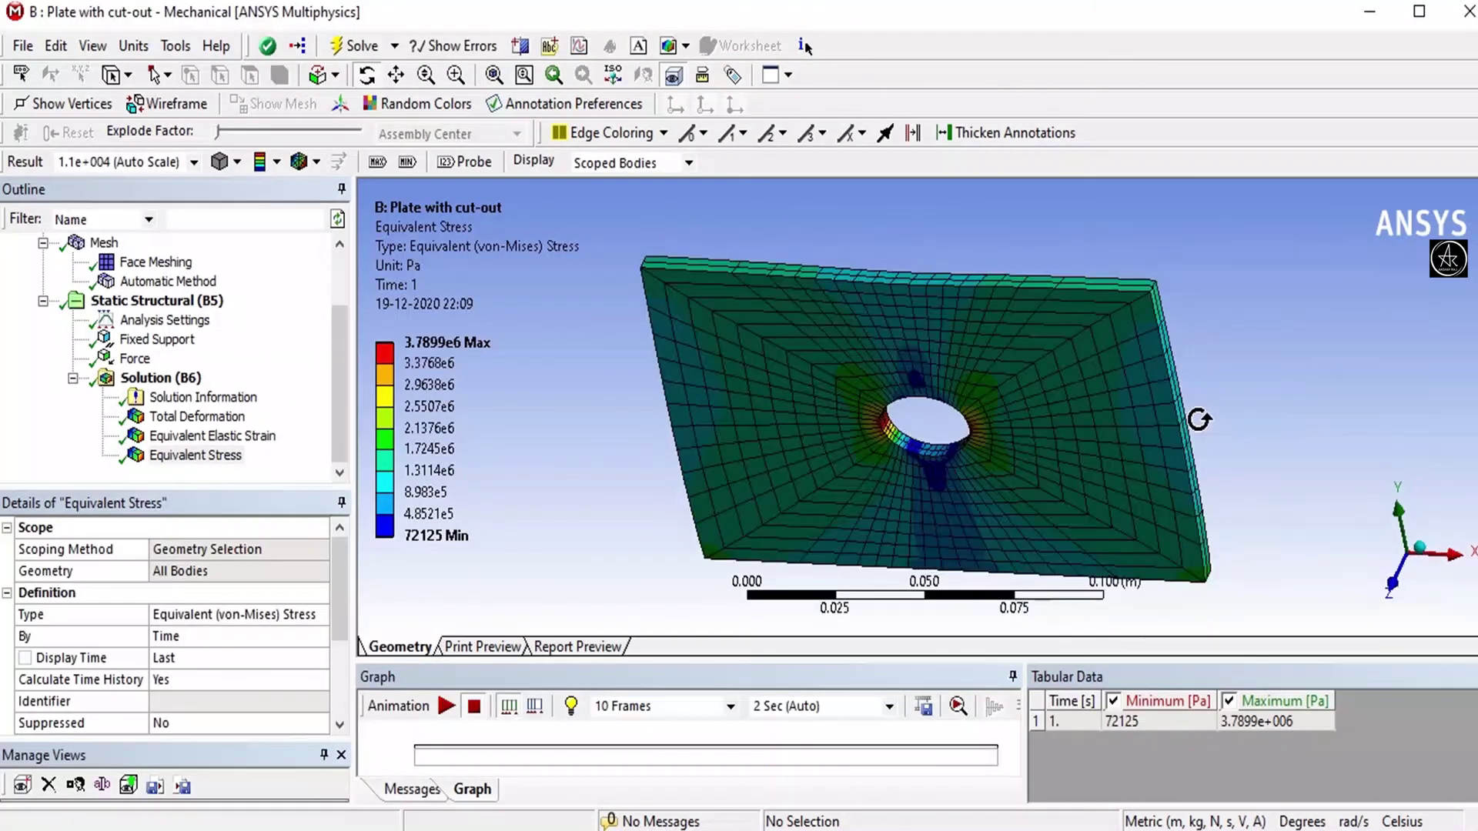
left_click(1394, 586)
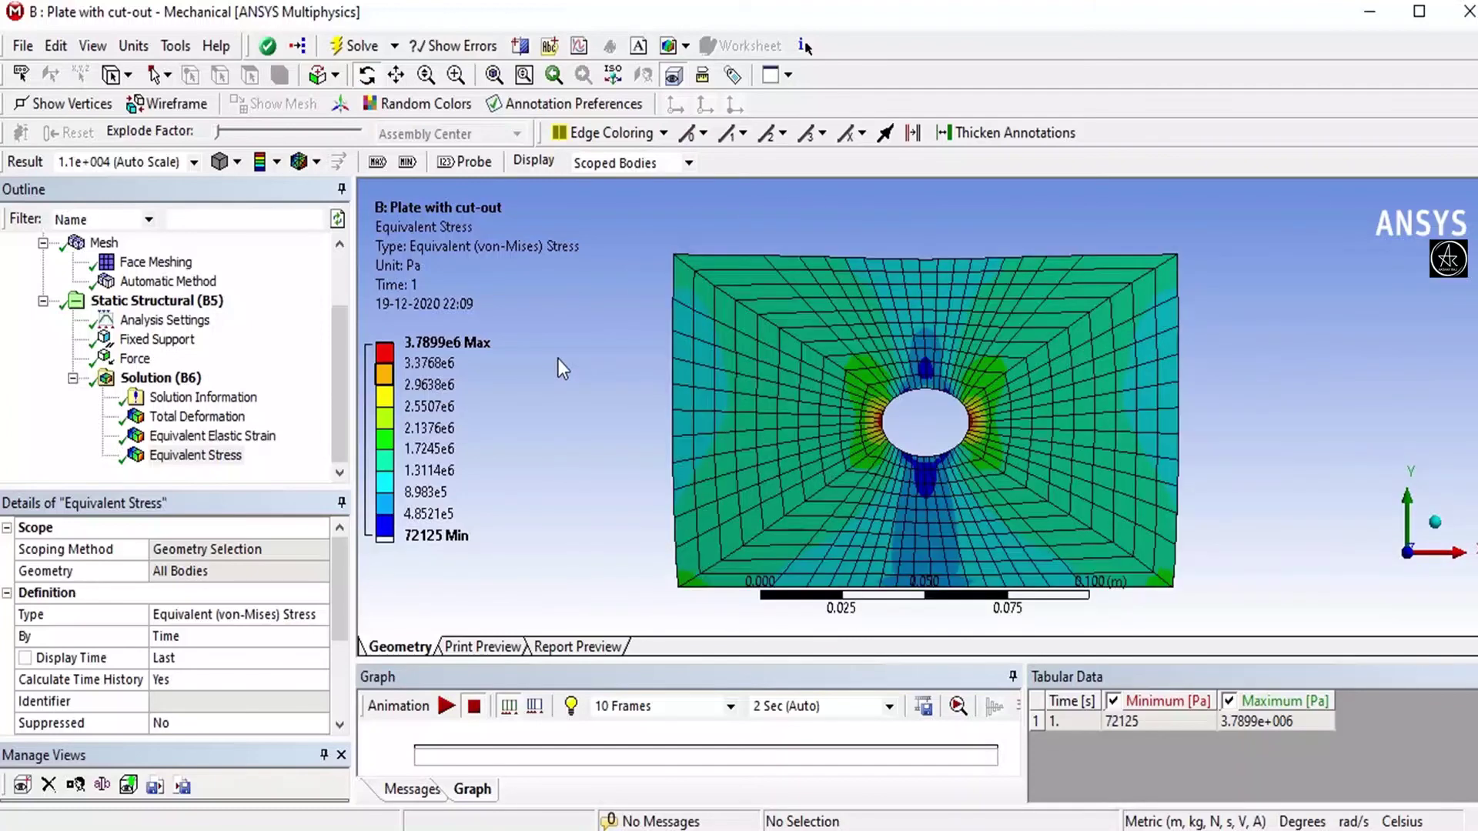
Step: Review the total deformation, elastic strain and equivalent stress plots, and hide the element outlines on the result contours
left_click(197, 415)
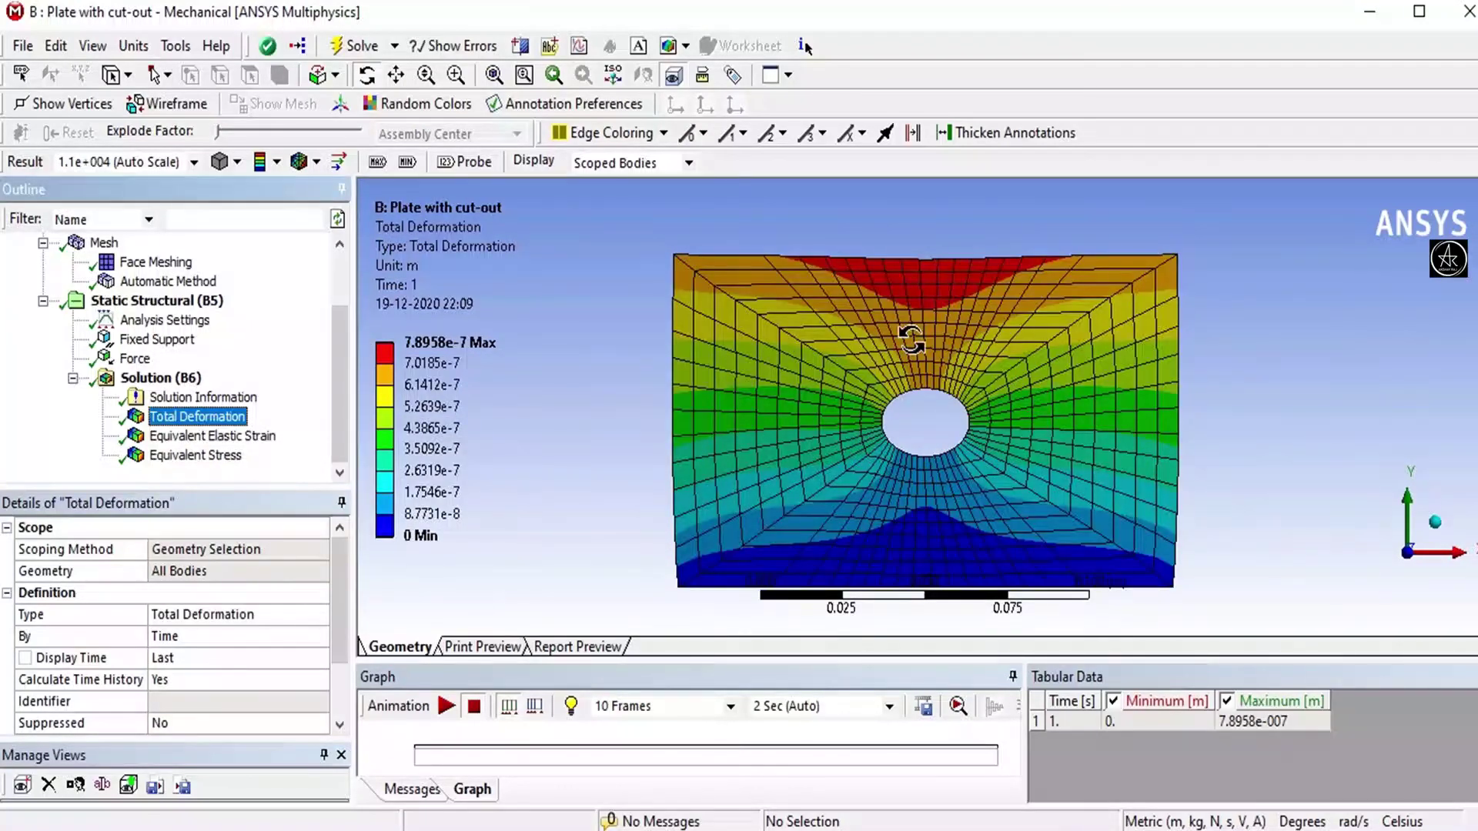
left_click(207, 437)
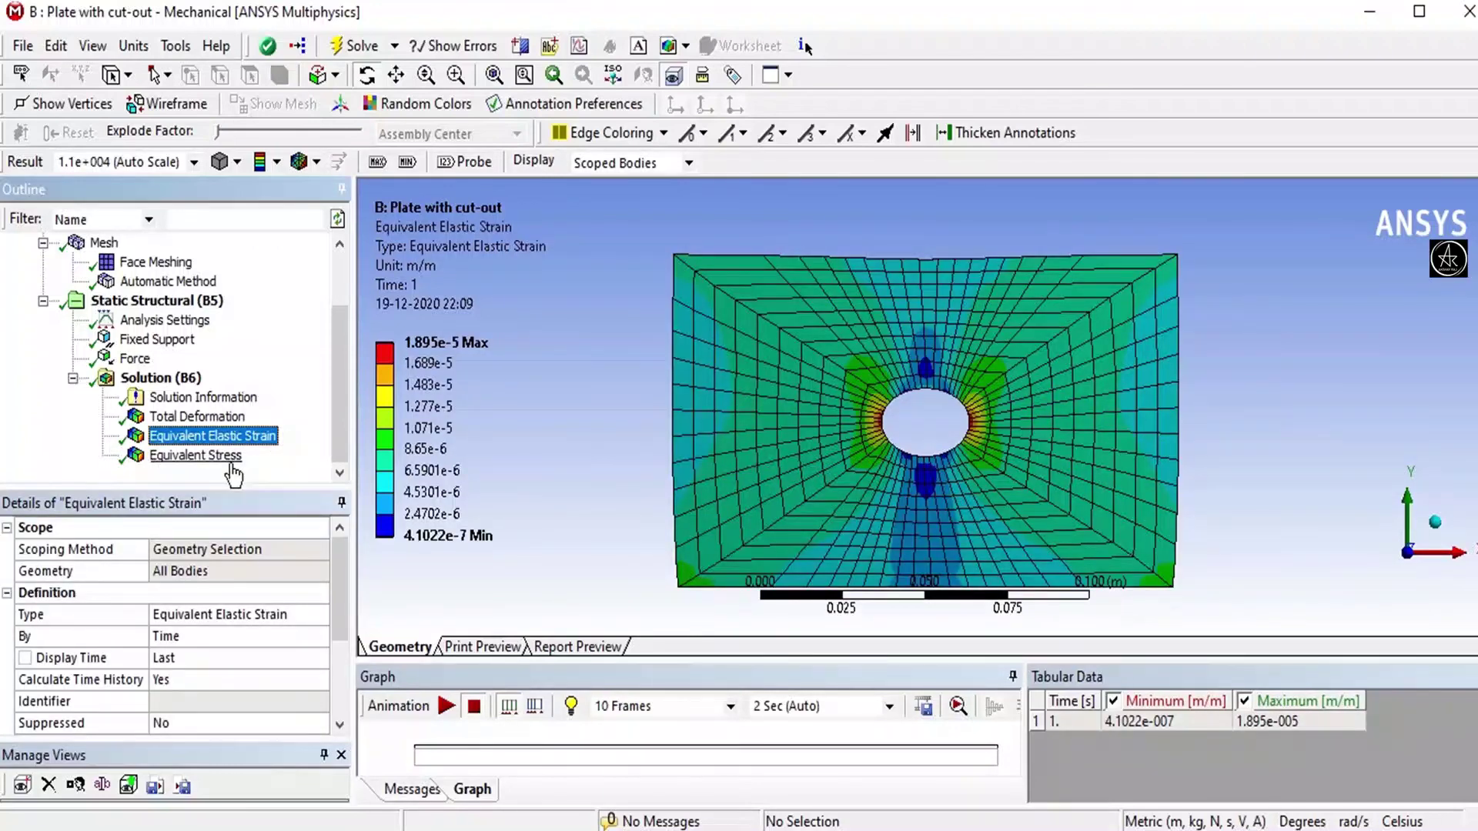
left_click(196, 456)
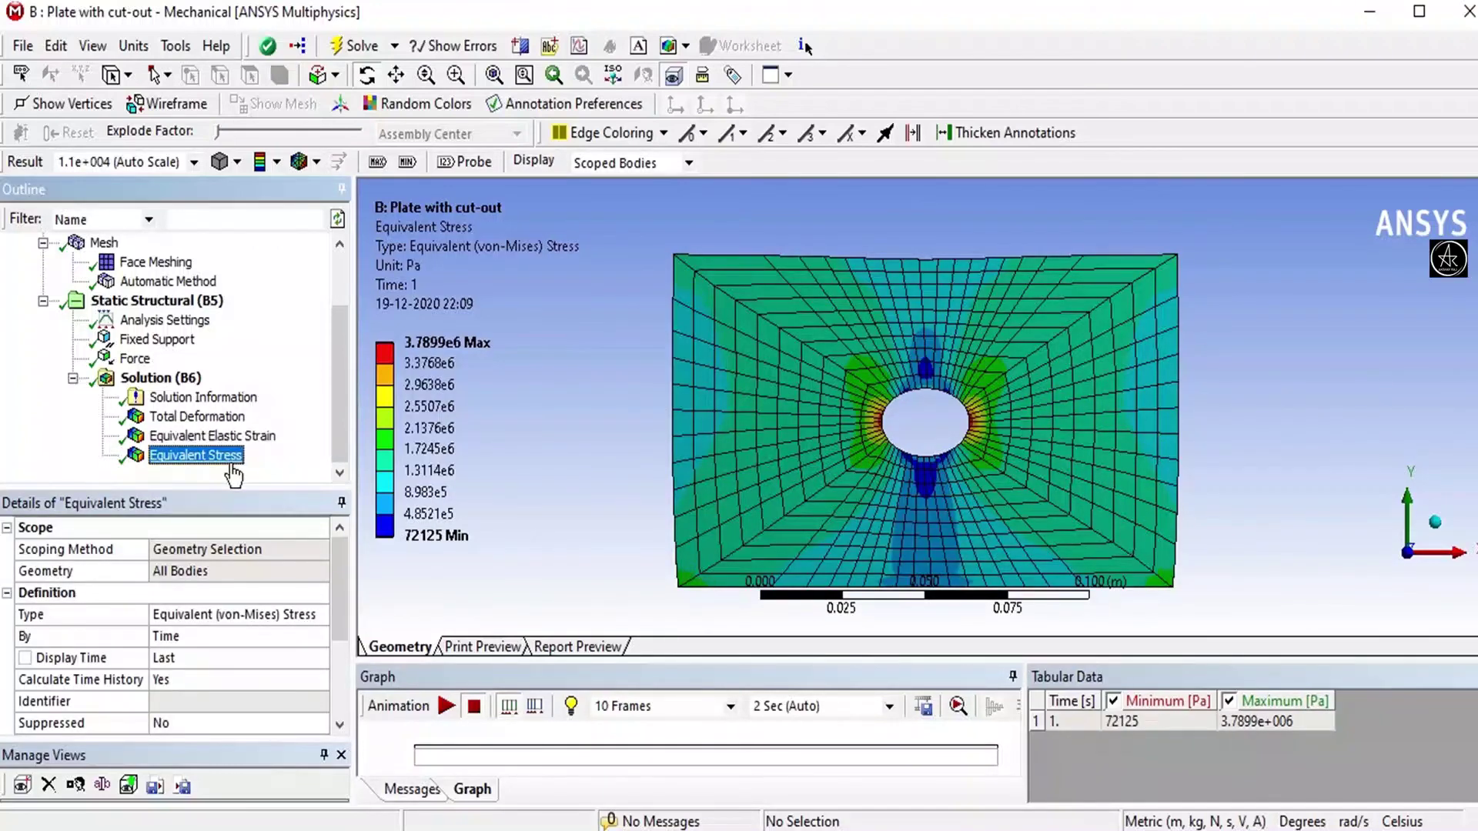
left_click(300, 163)
left_click(319, 192)
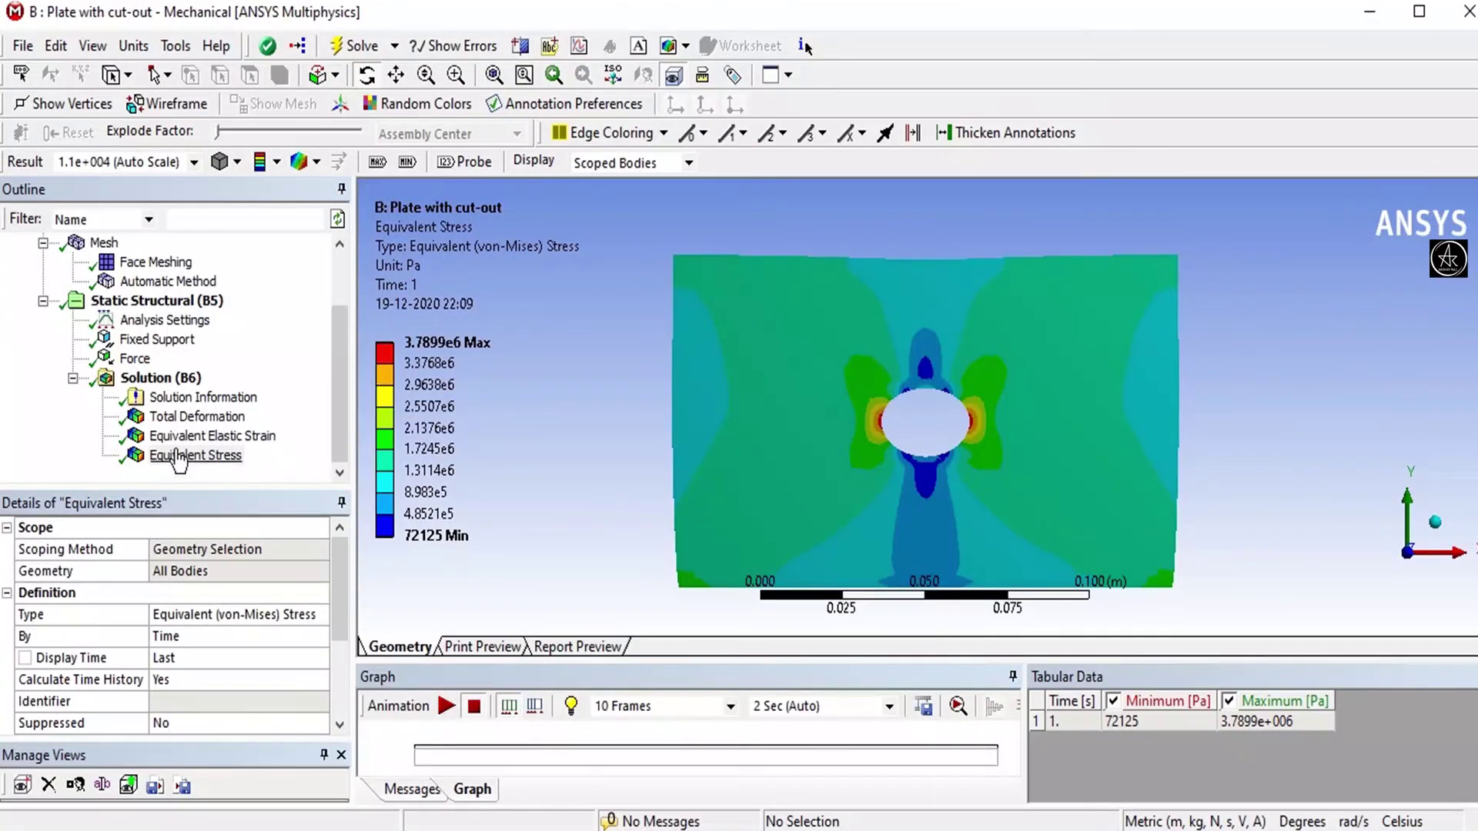
Step: Animate the total deformation of the plate with cut-out and of the plain plate for a side-by-side comparison
left_click(197, 416)
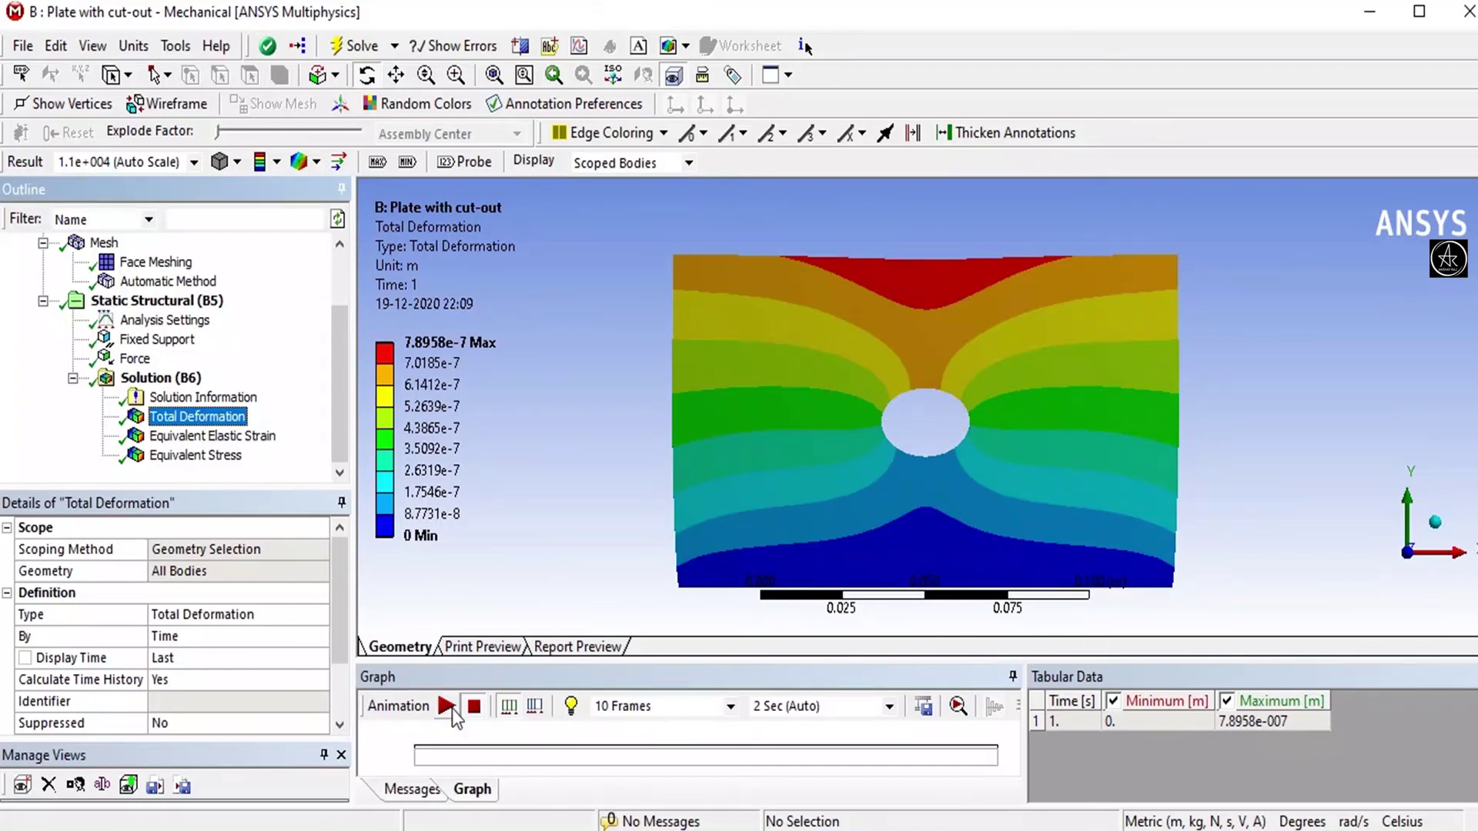
left_click(447, 707)
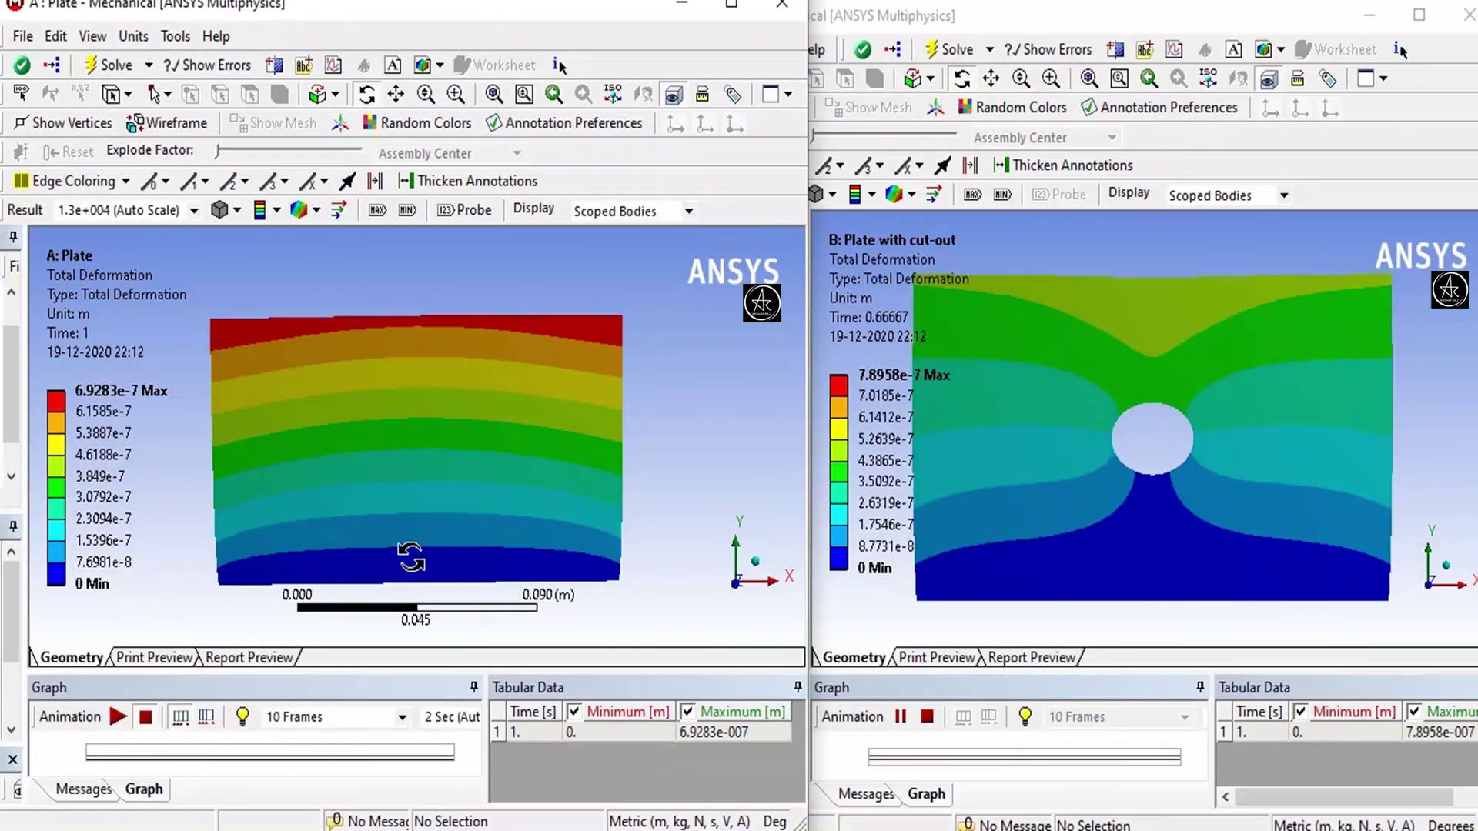
left_click(118, 716)
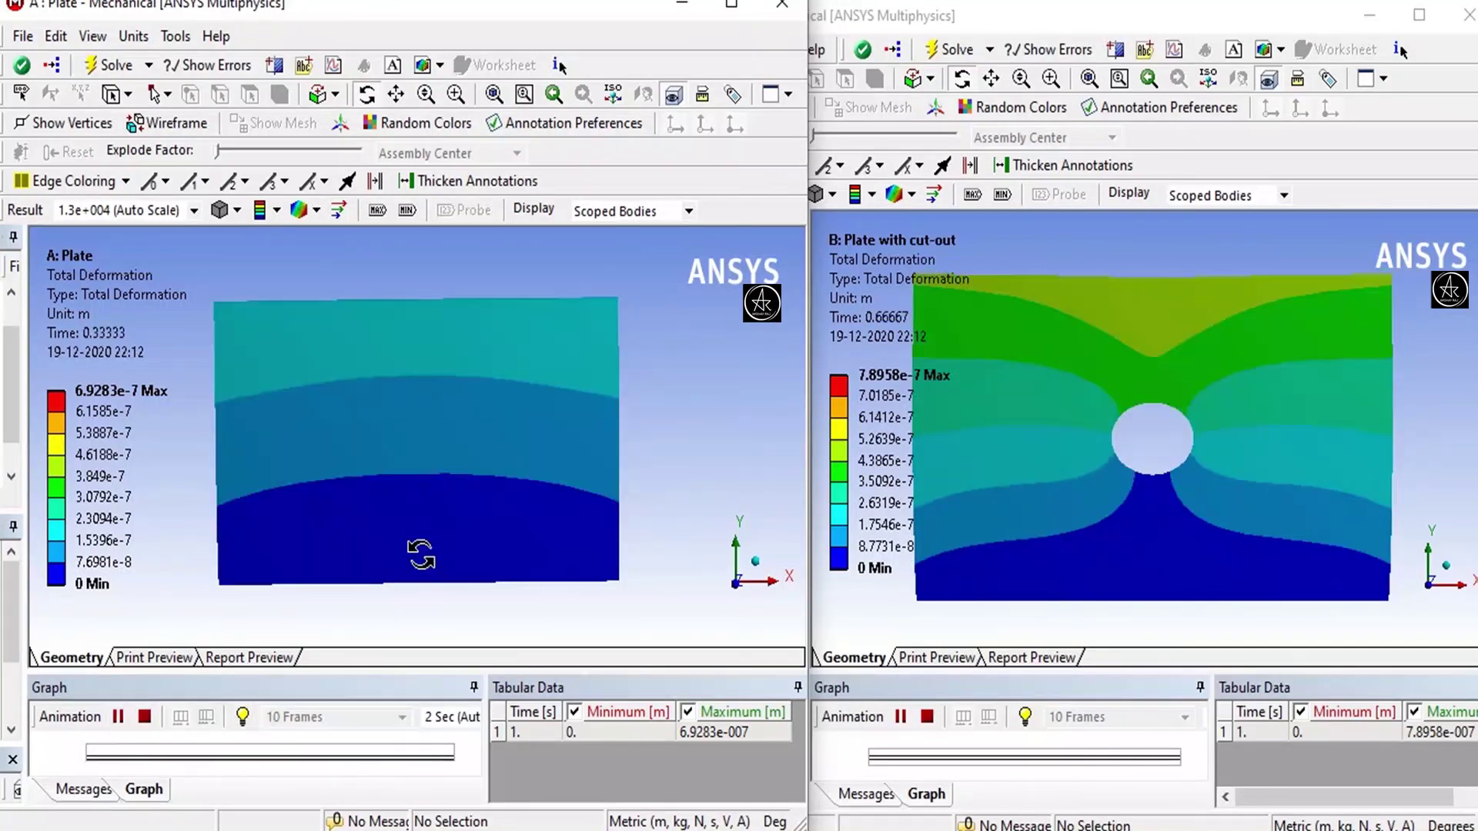